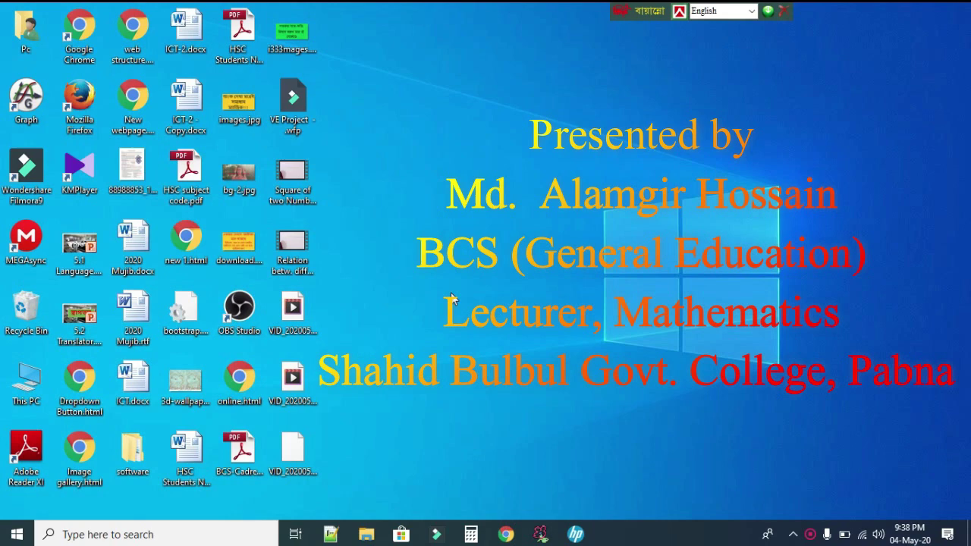
# Search for "wondershare filmora" in a new Chrome window and open the official Filmora video editor page
pyautogui.click(505, 535)
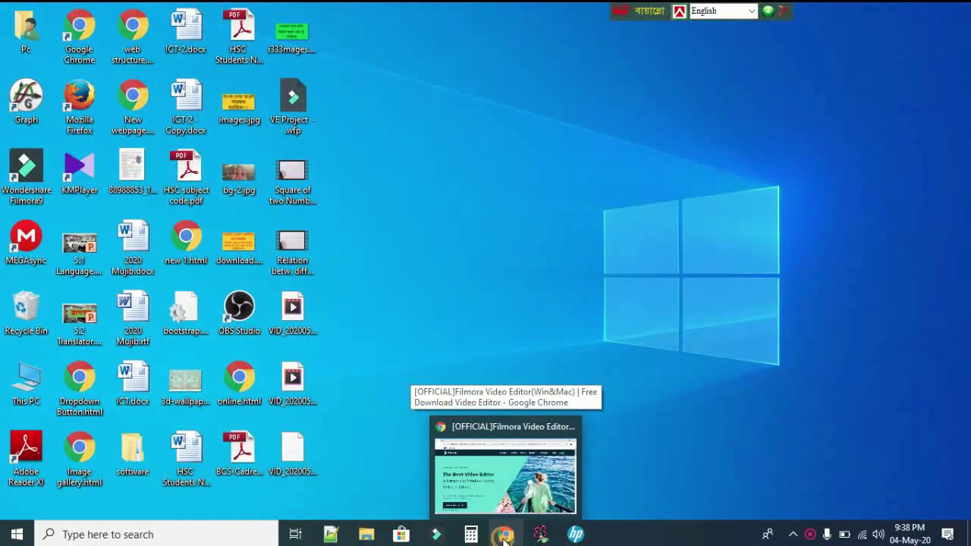
pyautogui.middleClick(505, 535)
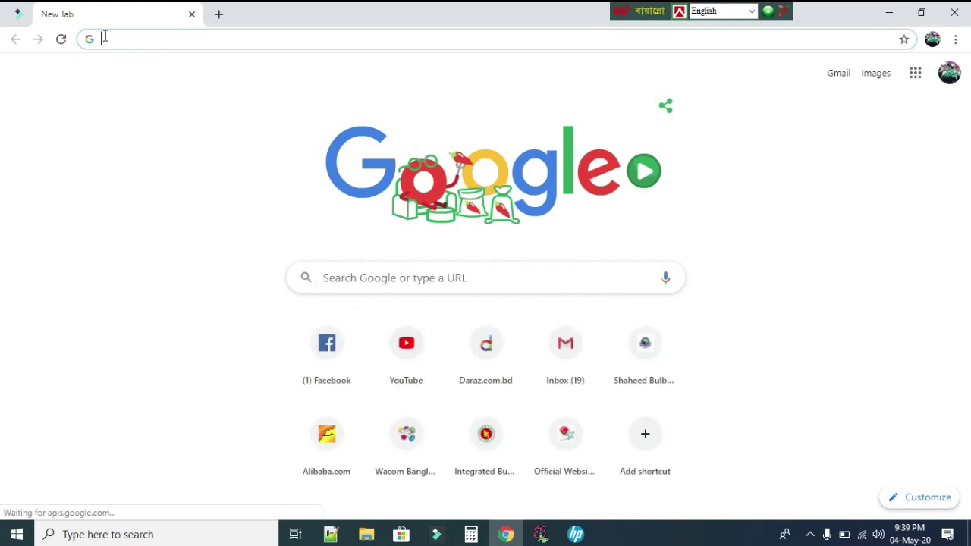
pyautogui.write('www.')
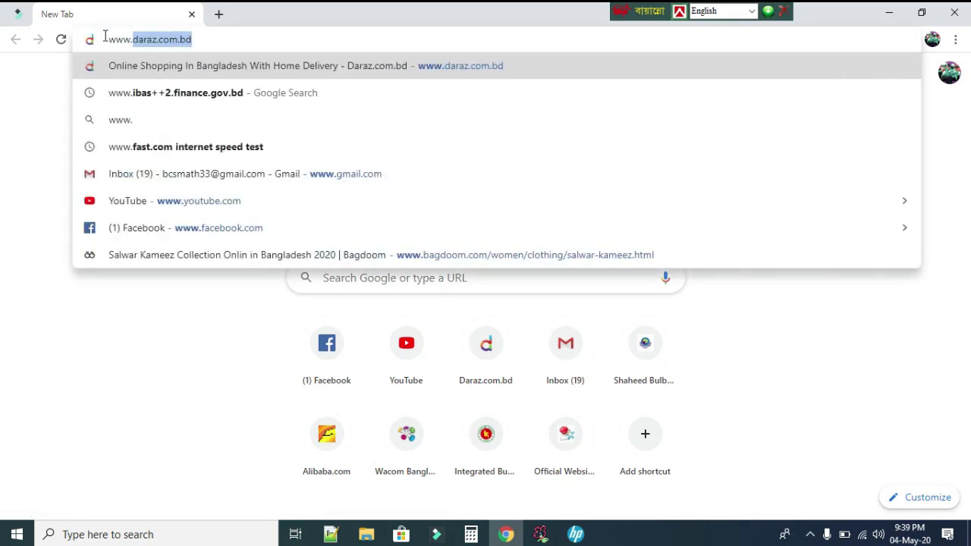
pyautogui.write('w')
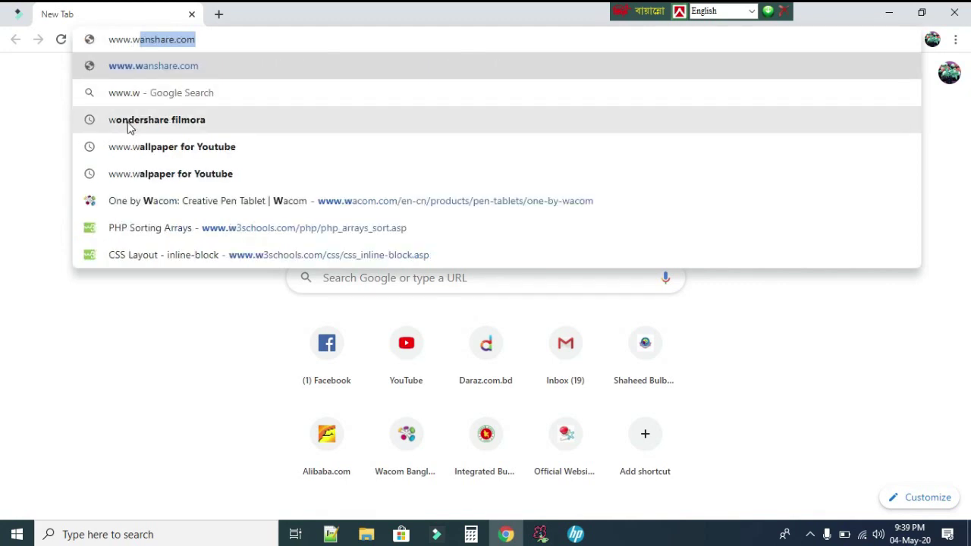
pyautogui.click(129, 121)
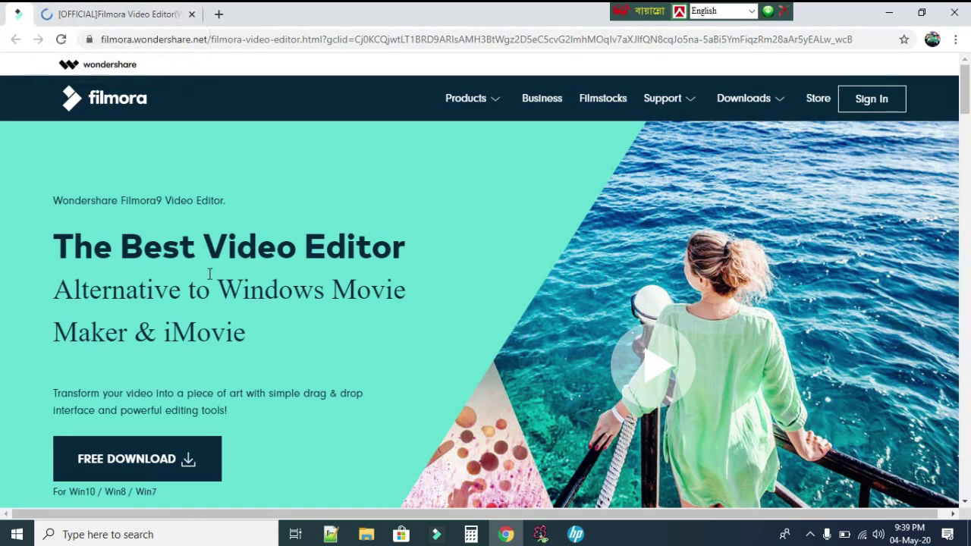
# Download the free Windows installer of Filmora9 from the product page and minimize the browser window
pyautogui.scroll(-1, 251, 299)
pyautogui.scroll(-1, 250, 298)
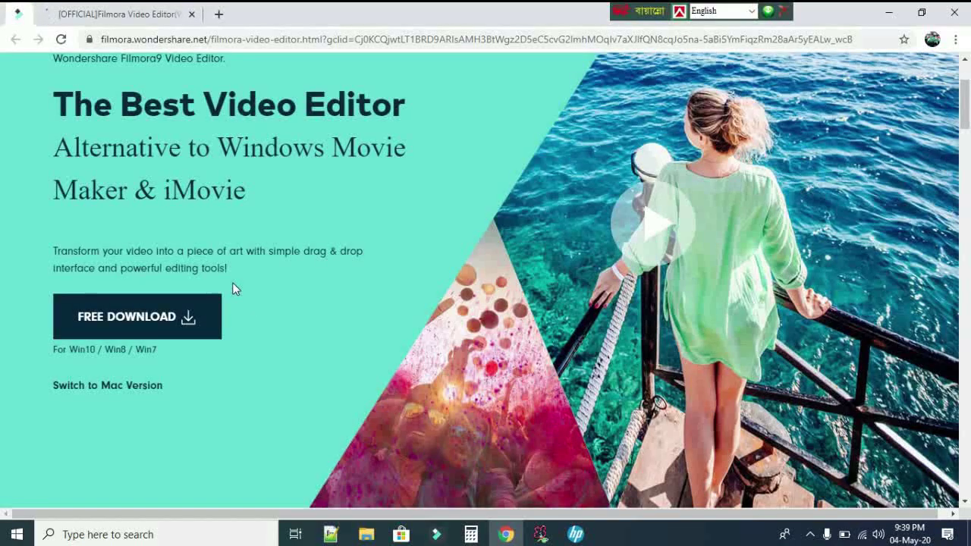
pyautogui.scroll(1, 254, 248)
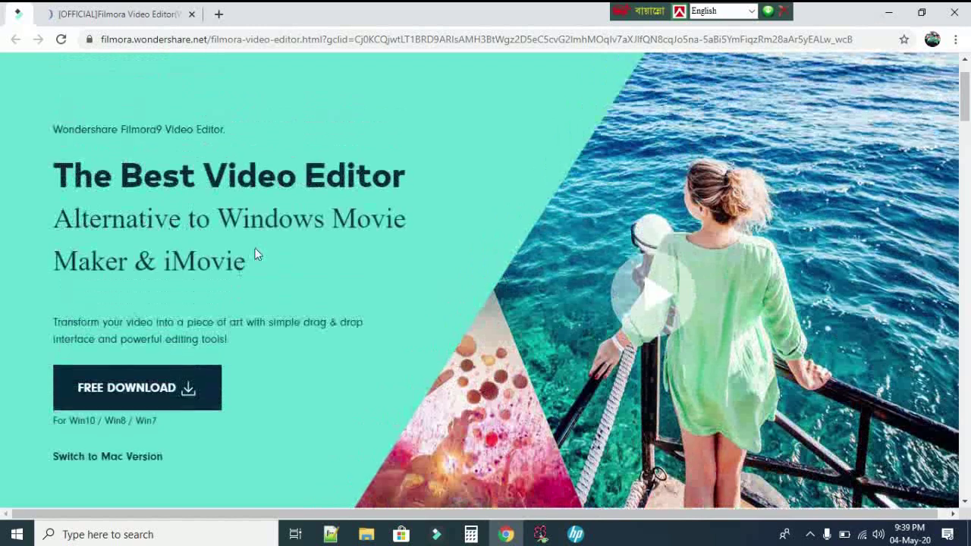
pyautogui.click(108, 391)
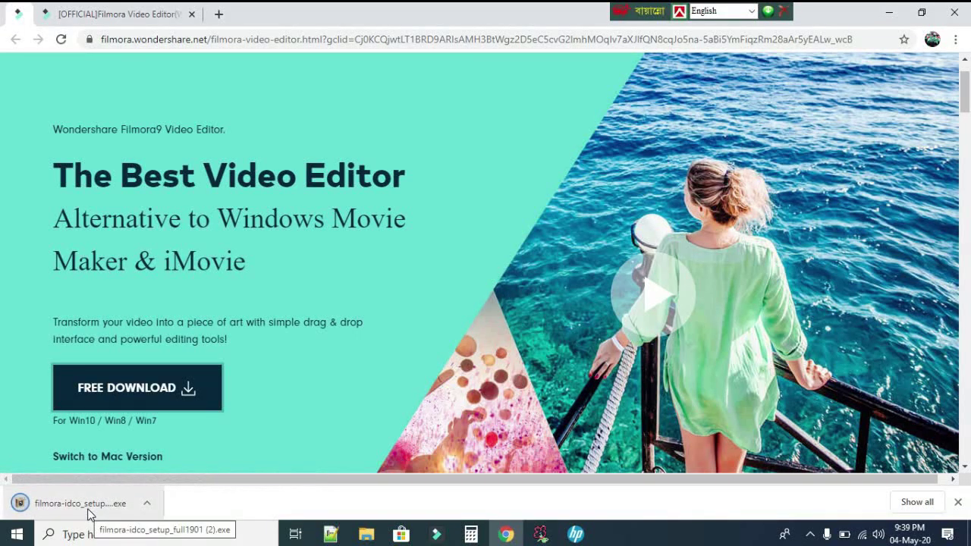
pyautogui.click(88, 503)
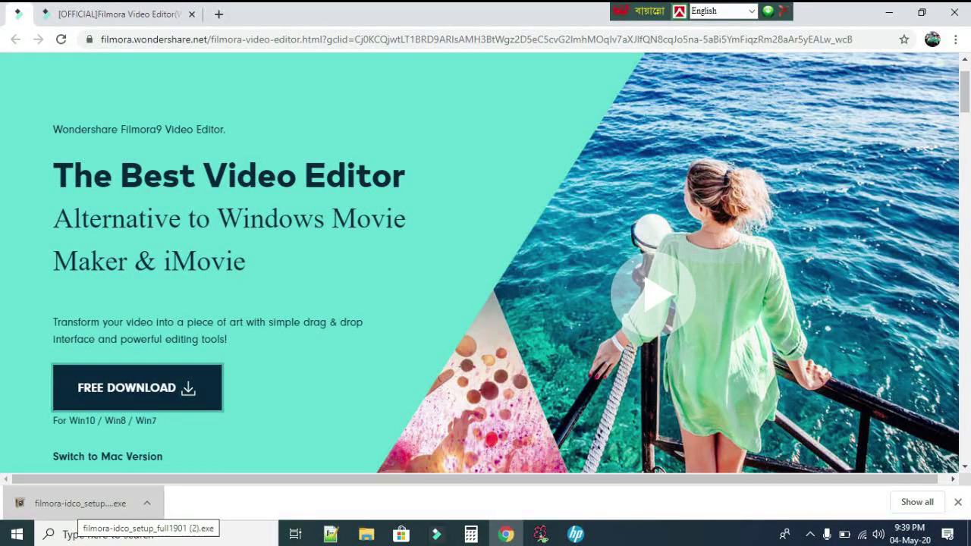
pyautogui.click(889, 13)
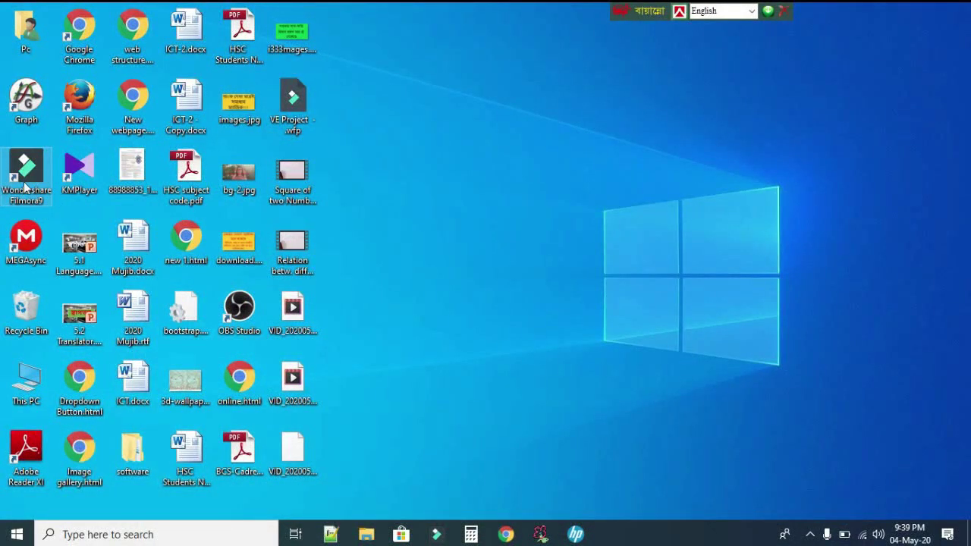
# Switch to Wondershare Filmora9 and import the video file MVI_1907.MP4 from My Volume (F:)
pyautogui.doubleClick(26, 173)
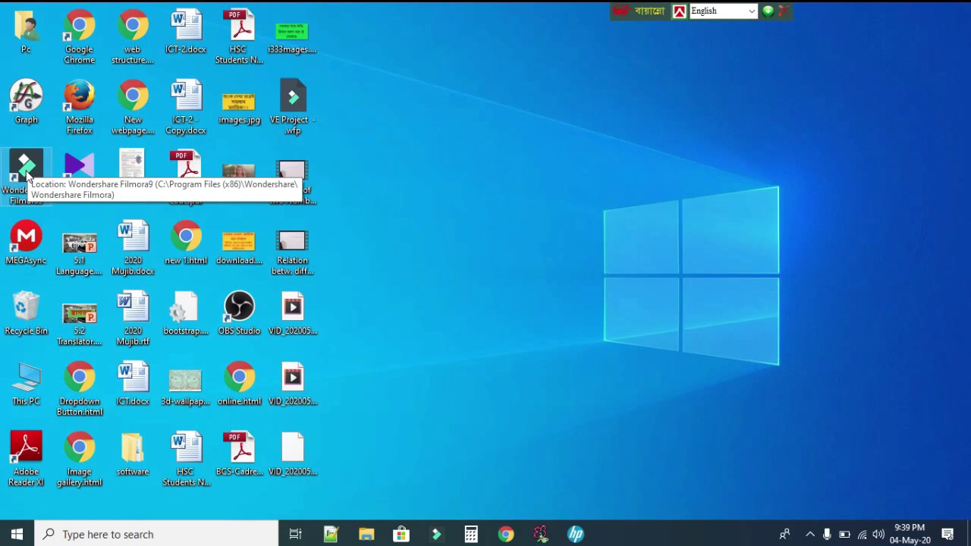
pyautogui.click(436, 533)
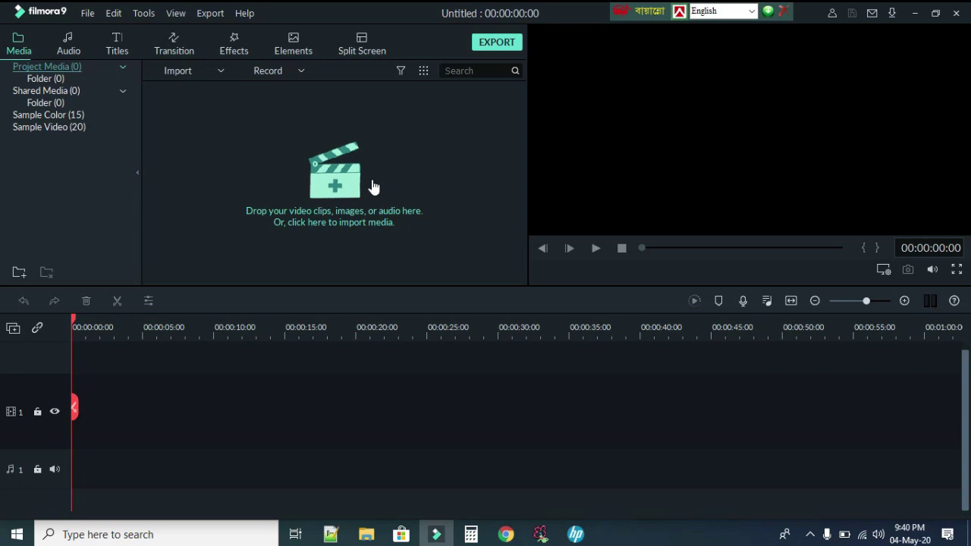
pyautogui.click(219, 70)
pyautogui.click(205, 90)
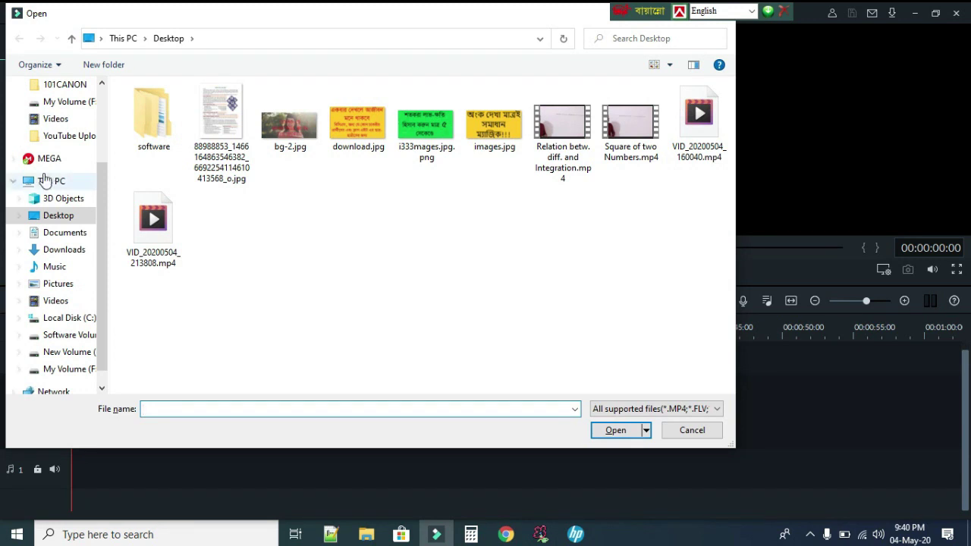
pyautogui.click(69, 368)
pyautogui.click(226, 183)
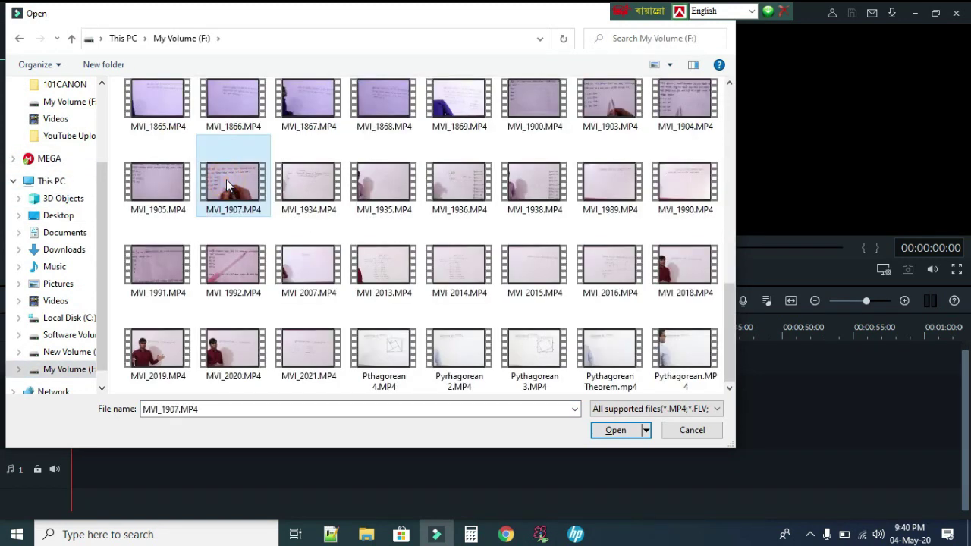
pyautogui.click(615, 431)
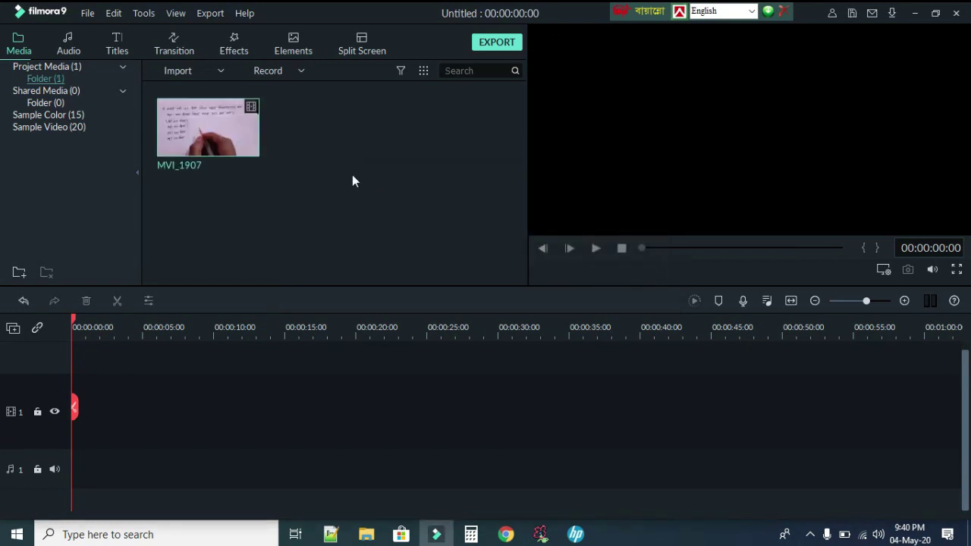
# Place the MVI_1907 clip at the start of video track 1, matching the project settings to the media at 1280 x 720 50fps
pyautogui.moveTo(210, 144)
pyautogui.moveTo(190, 132)
pyautogui.moveTo(173, 128); pyautogui.dragTo(75, 431)
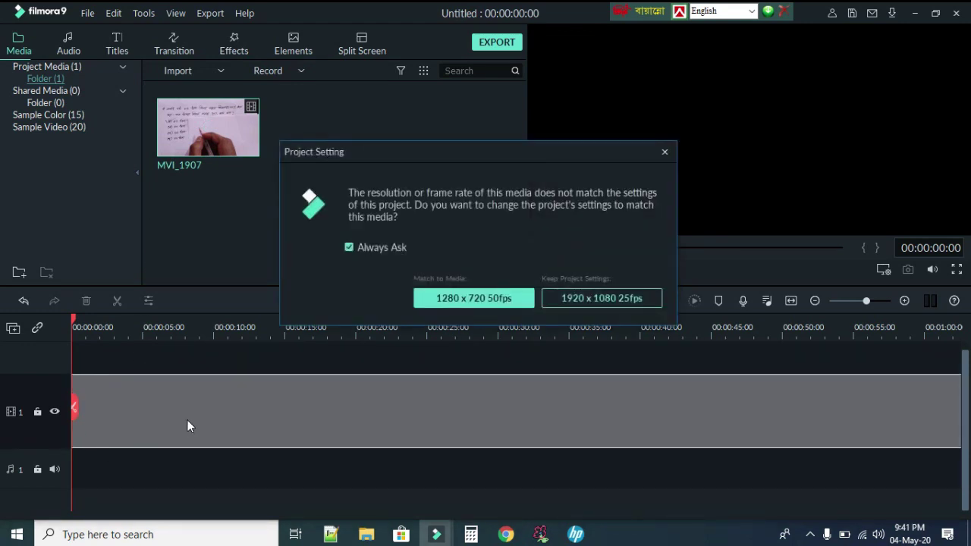
pyautogui.click(463, 298)
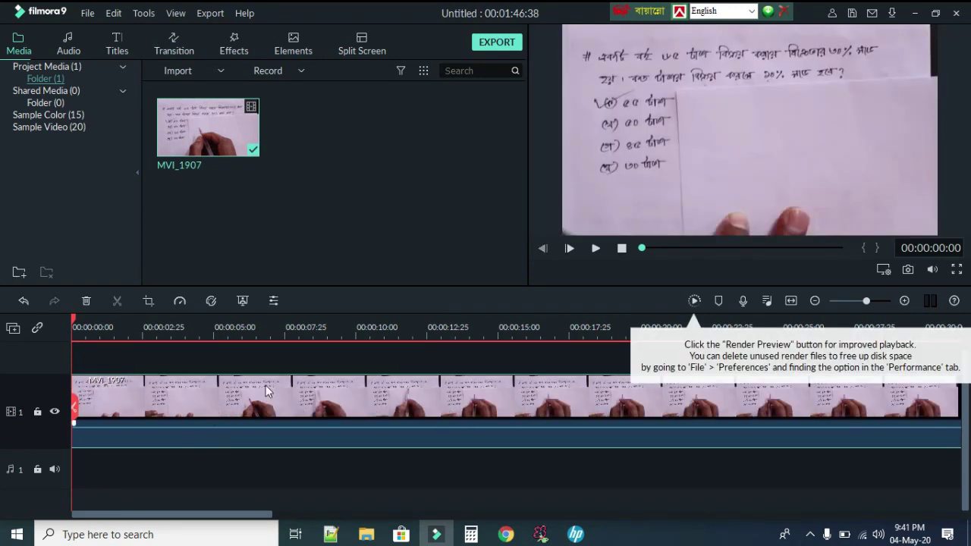
pyautogui.click(649, 300)
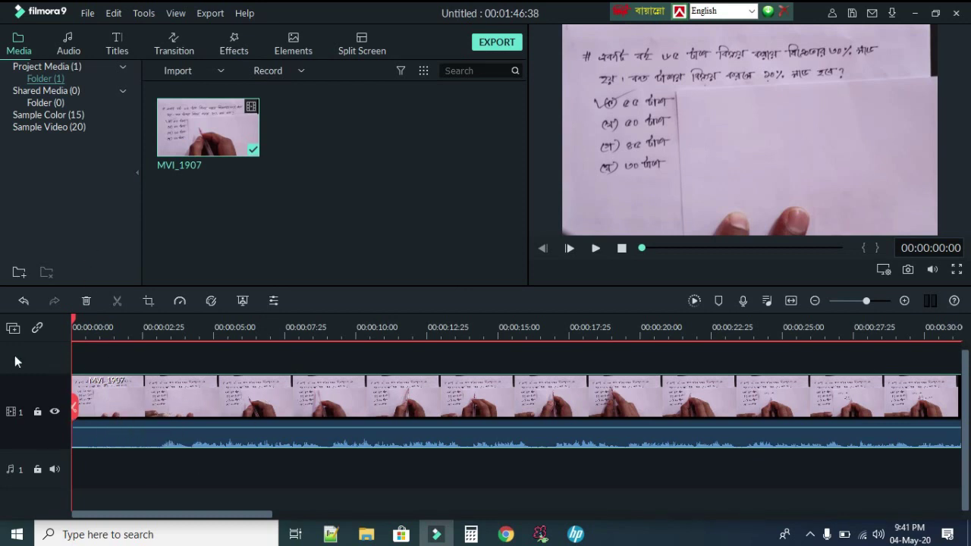
pyautogui.click(28, 458)
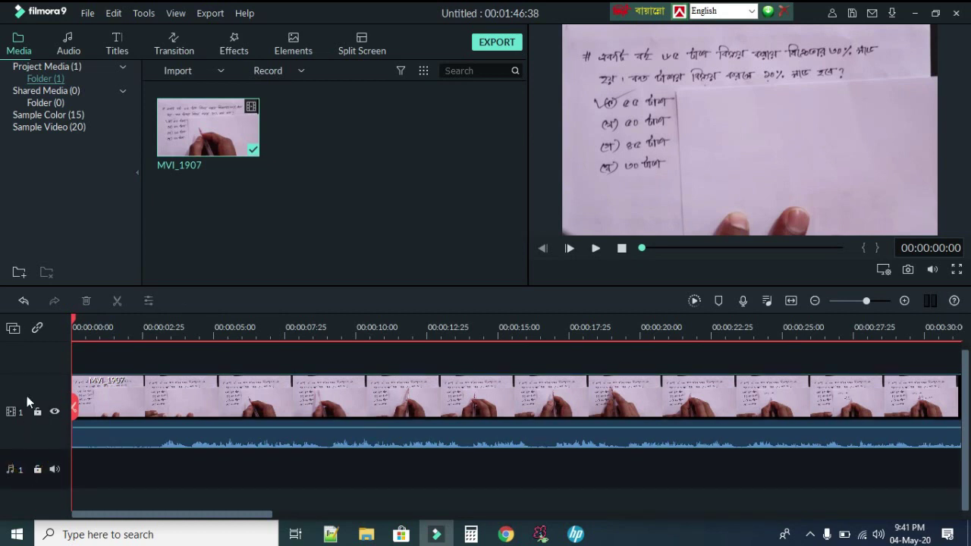
pyautogui.click(29, 360)
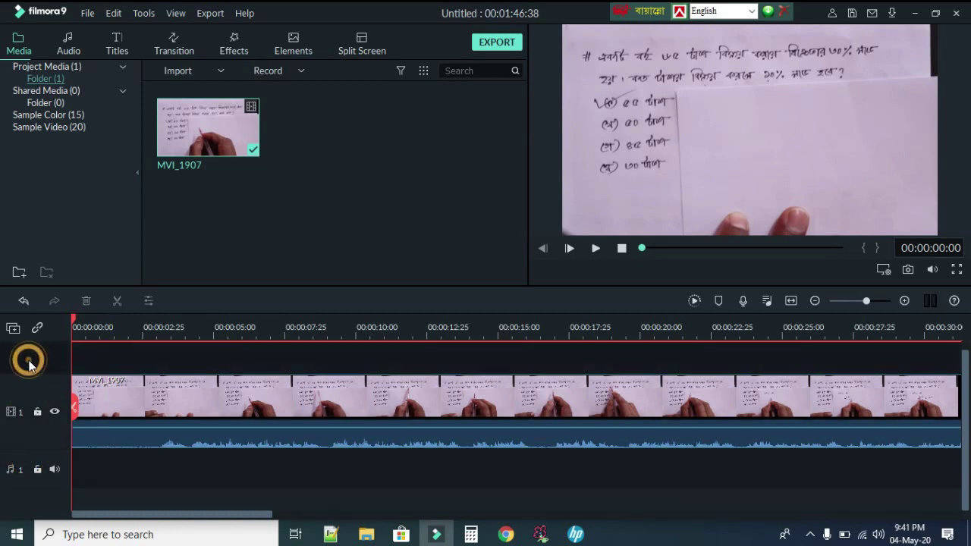
pyautogui.scroll(1, 144, 429)
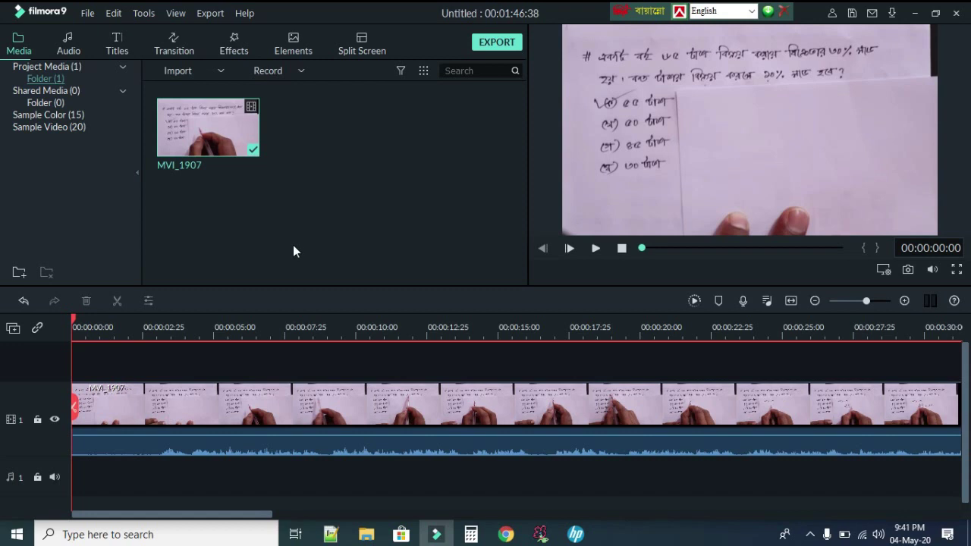
# Browse the included audio and the title presets, covering the Openers, Titles, Lower 3rds, Subtitles and End Credits categories
pyautogui.click(70, 44)
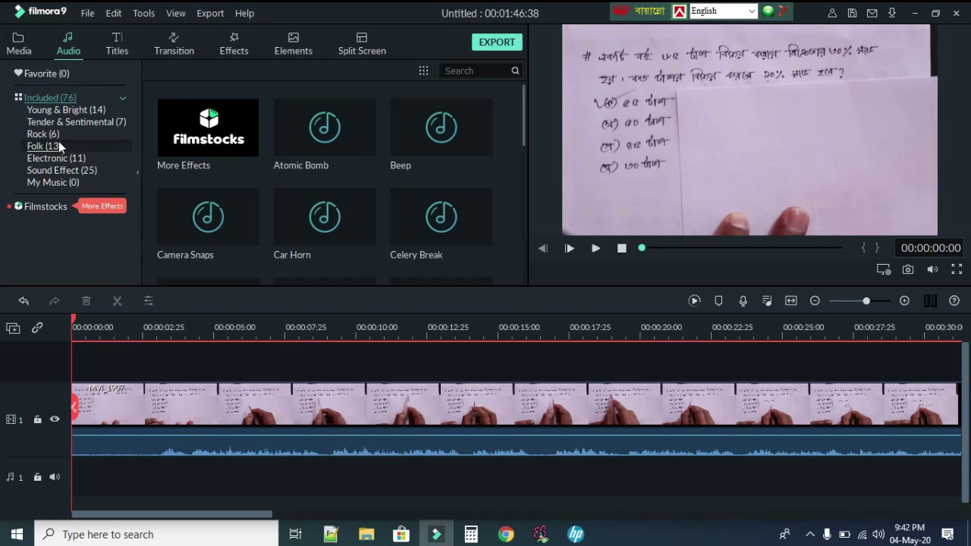
pyautogui.click(116, 47)
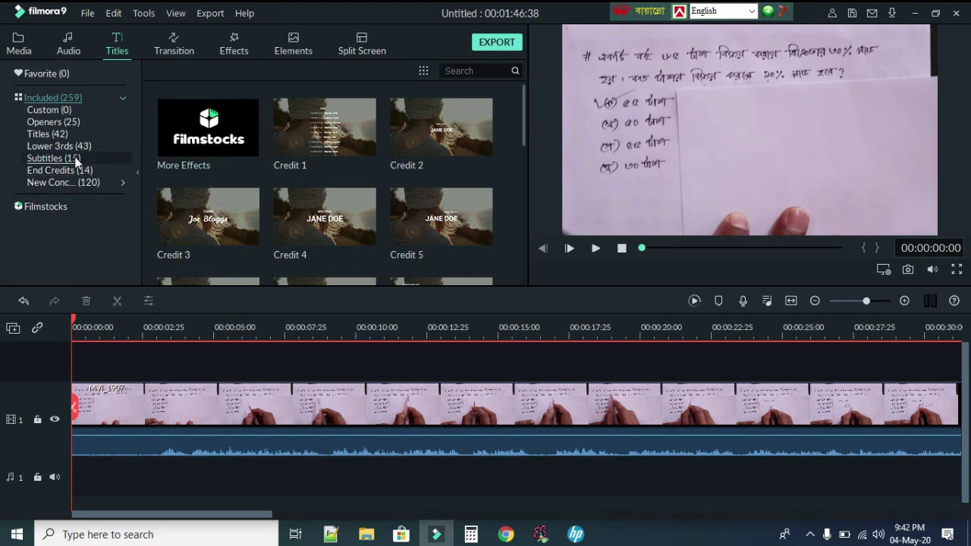
pyautogui.click(60, 122)
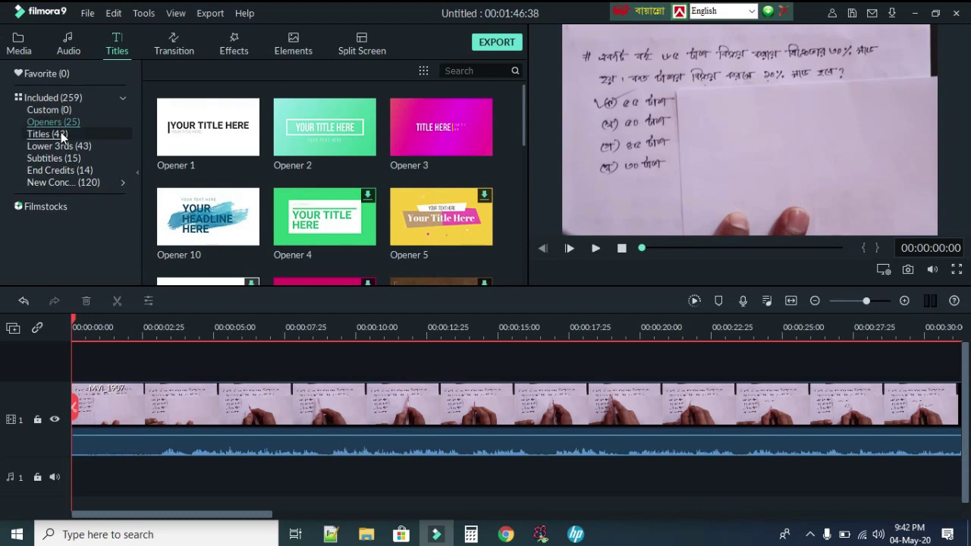
pyautogui.click(60, 132)
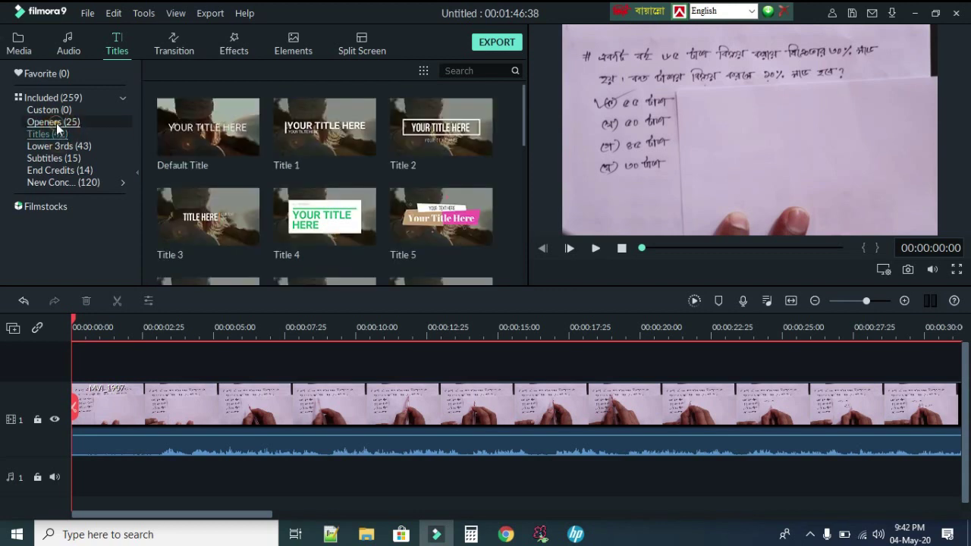
pyautogui.click(57, 123)
pyautogui.click(55, 130)
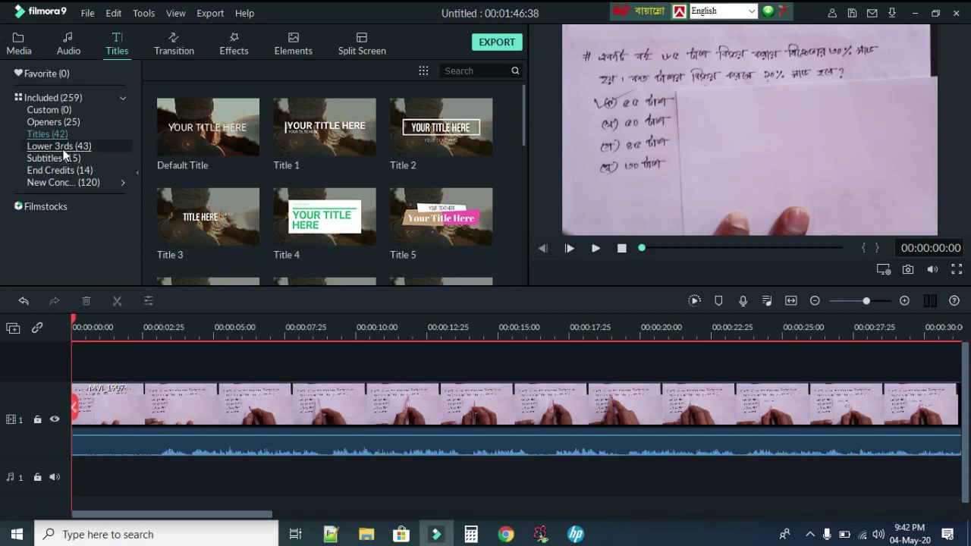
pyautogui.click(59, 146)
pyautogui.moveTo(424, 145)
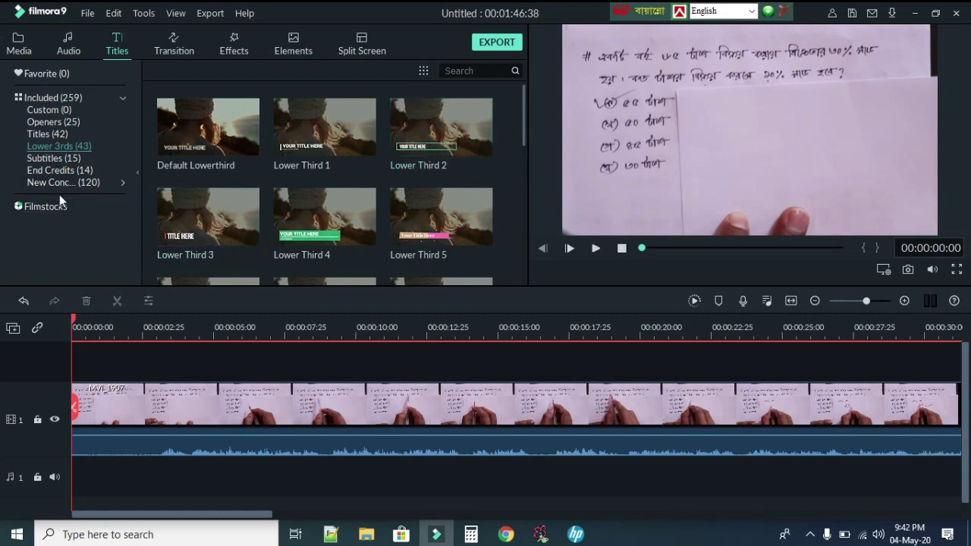
pyautogui.click(62, 158)
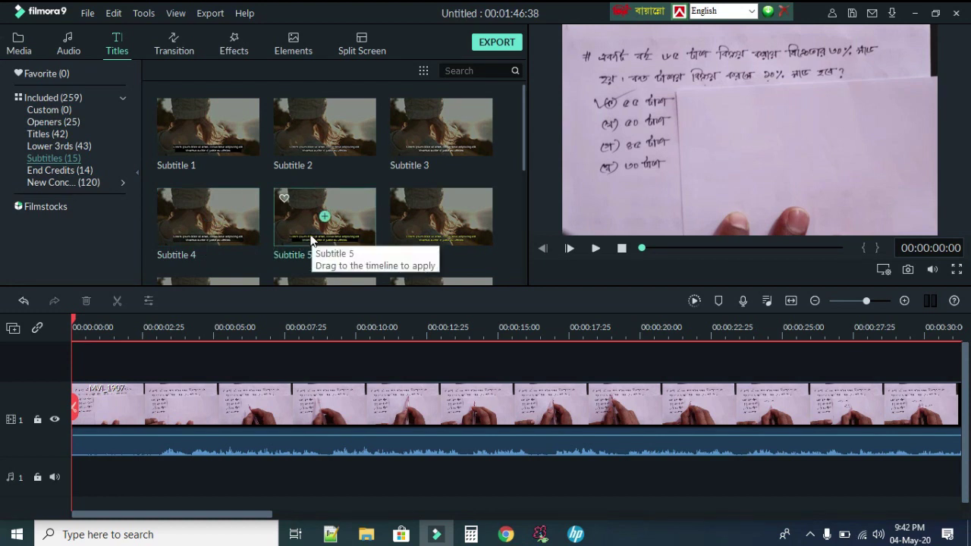
pyautogui.click(72, 173)
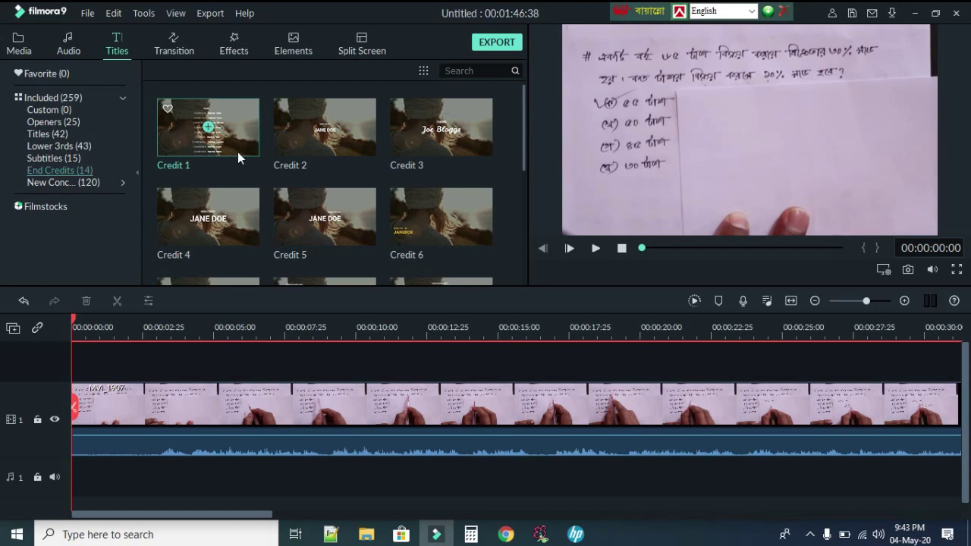
# Look through the included transitions and effects, and open the collection of elements
pyautogui.click(172, 50)
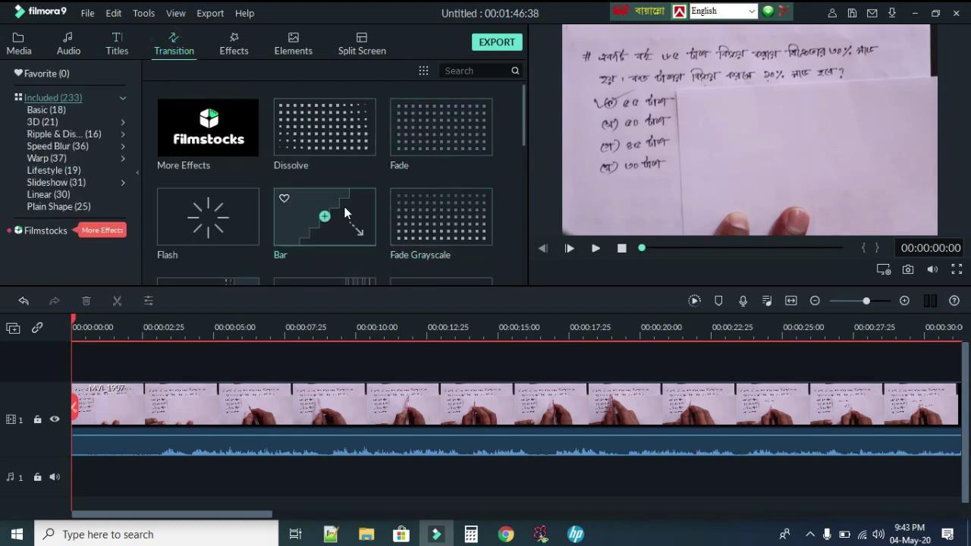
pyautogui.scroll(-5, 343, 213)
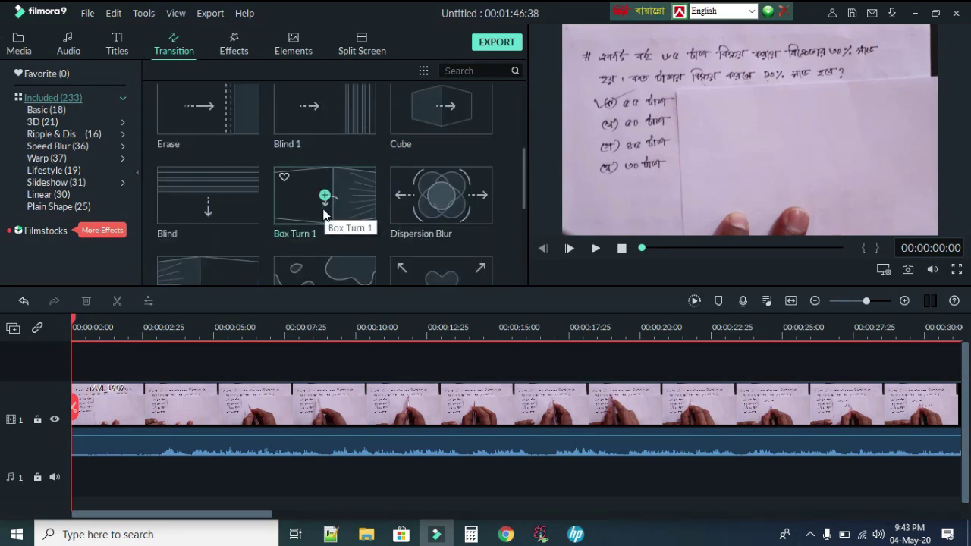
pyautogui.click(229, 39)
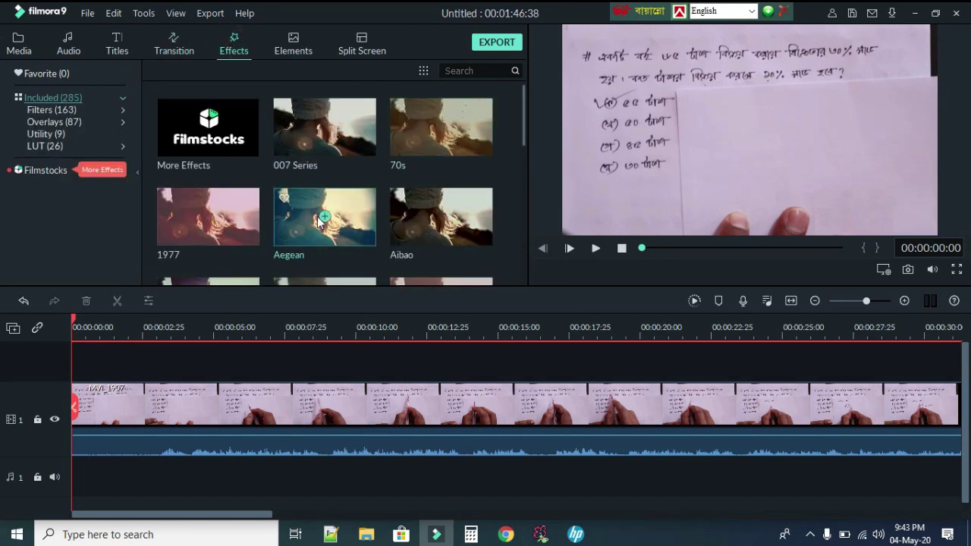
pyautogui.moveTo(329, 218)
pyautogui.scroll(-5, 352, 214)
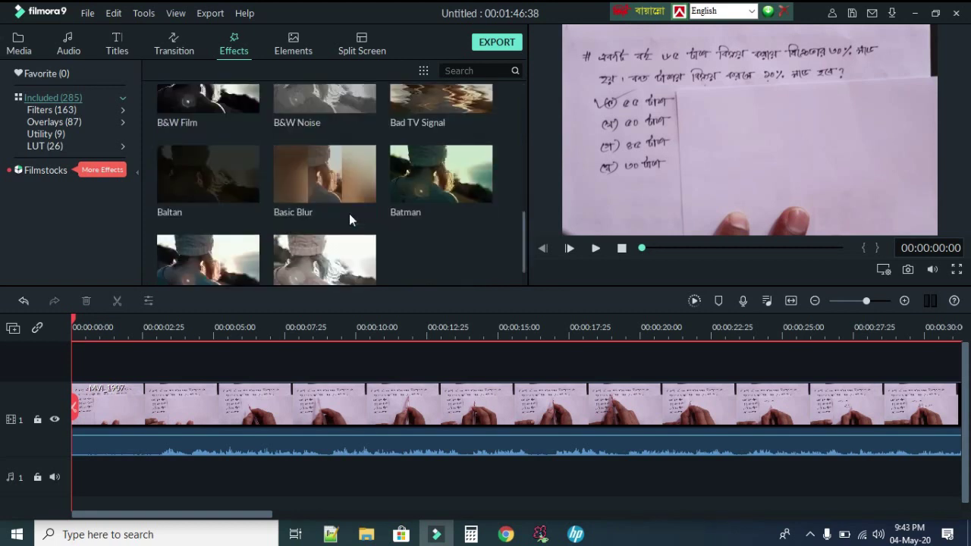
pyautogui.scroll(5, 325, 184)
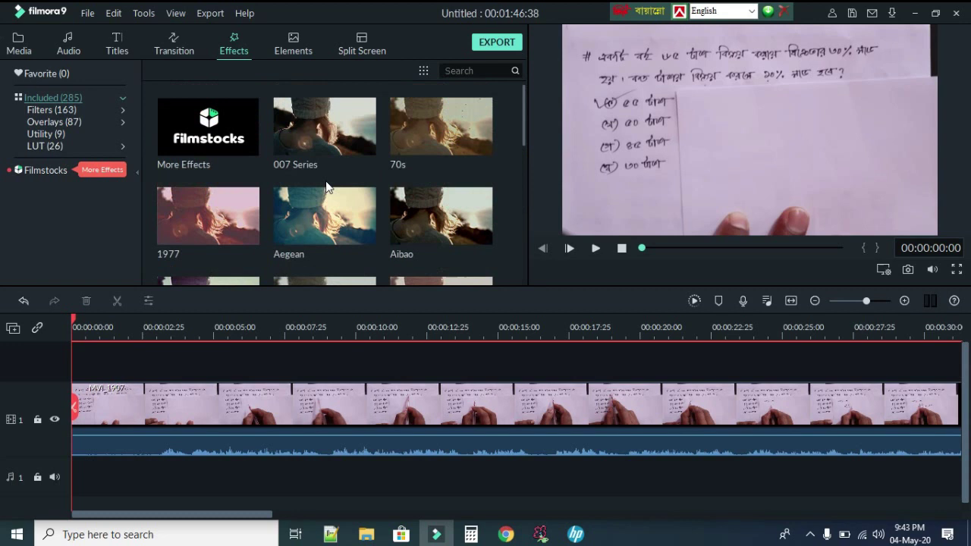
pyautogui.click(296, 47)
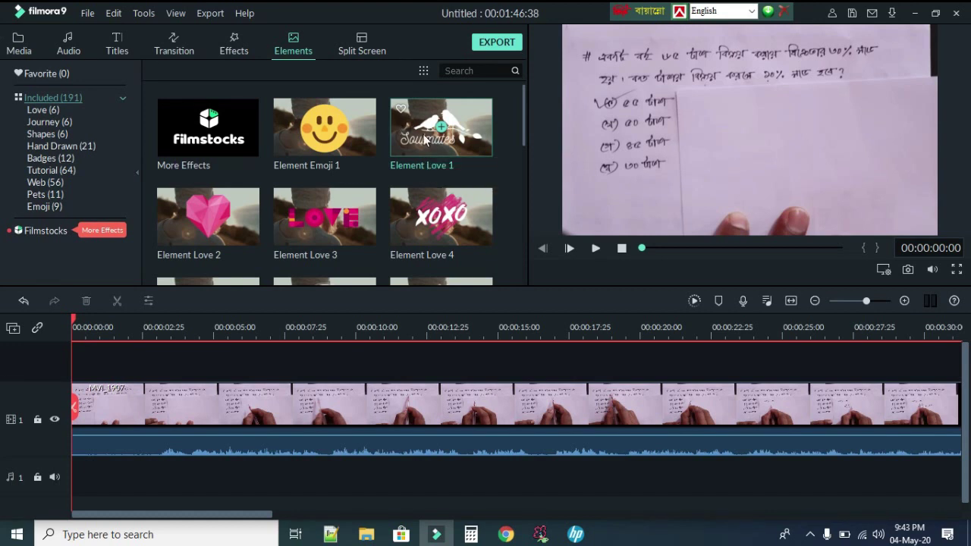
# Look at the included split-screen layouts and play the opening seconds of the MVI_1907 clip
pyautogui.click(362, 47)
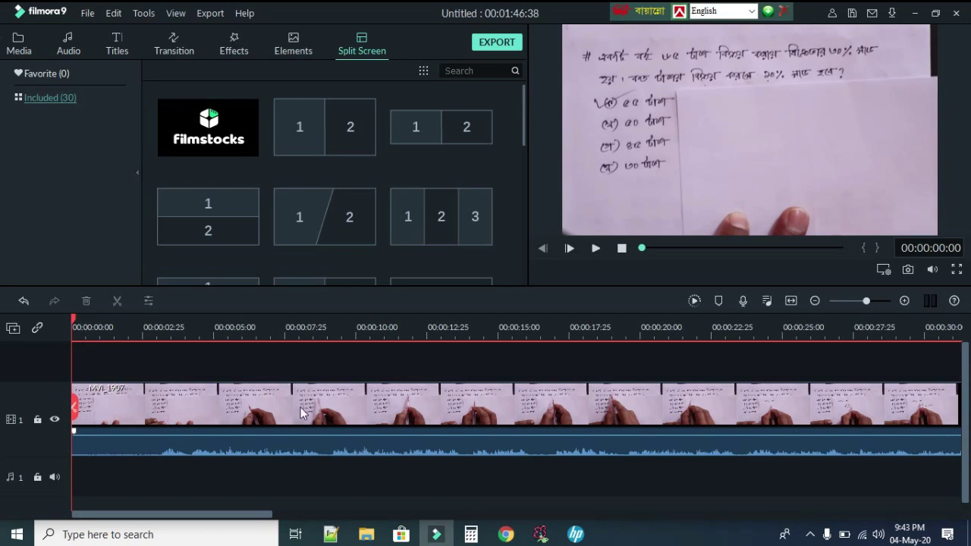
pyautogui.press('space')
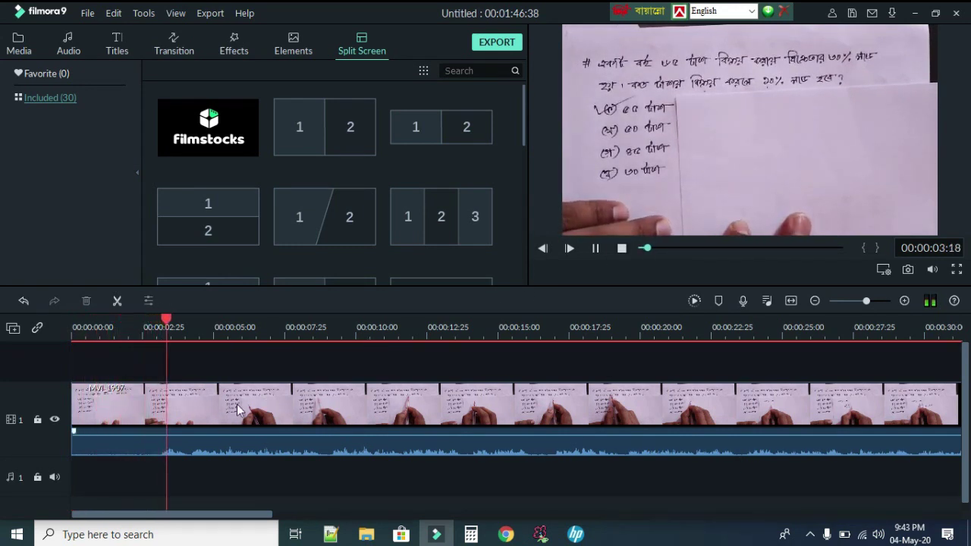
pyautogui.press('space')
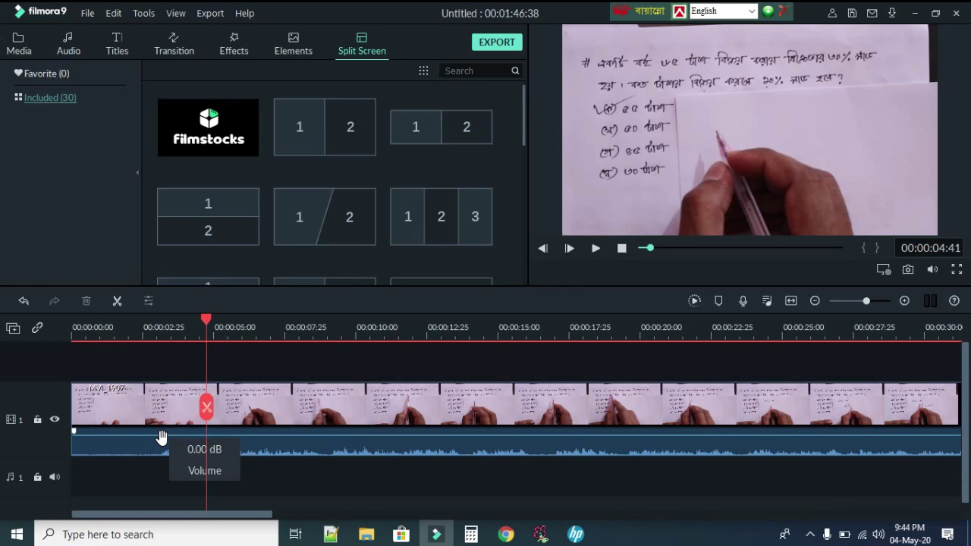
# Raise the MVI_1907 clip's volume to 12.00 dB and return the playhead to the start
pyautogui.moveTo(160, 438); pyautogui.dragTo(162, 436)
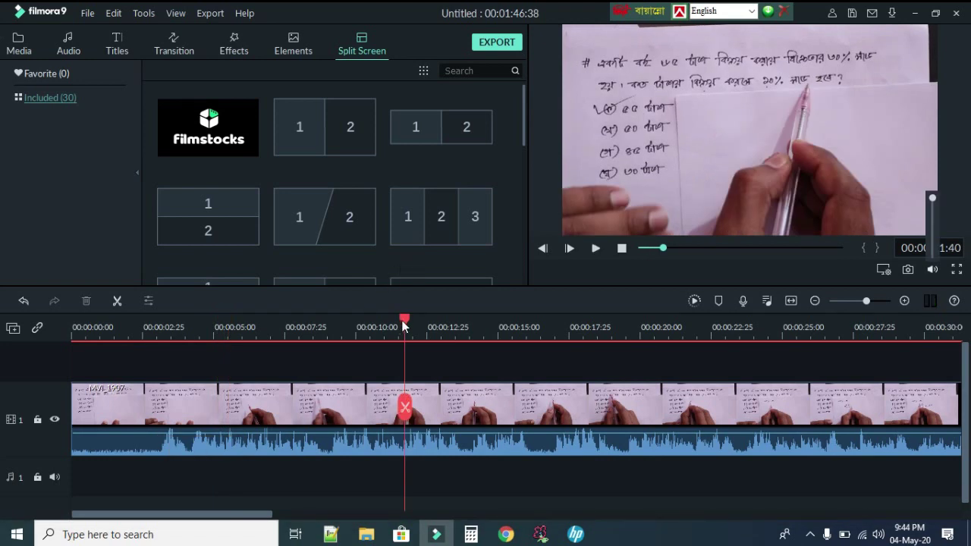
pyautogui.moveTo(407, 320); pyautogui.dragTo(66, 307)
# Split the MVI_1907 clip at 00:00:03:41 and delete the opening part before the cut
pyautogui.press('space')
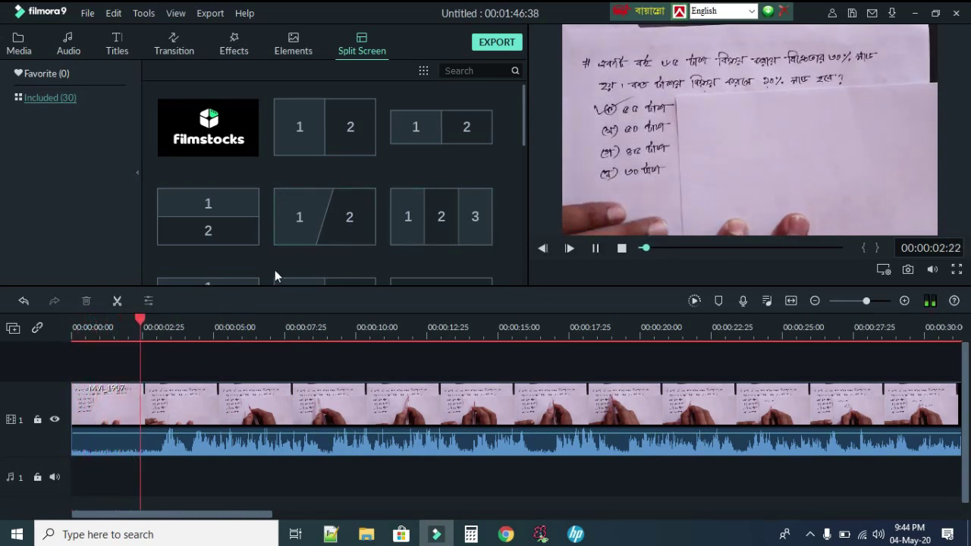
pyautogui.press('space')
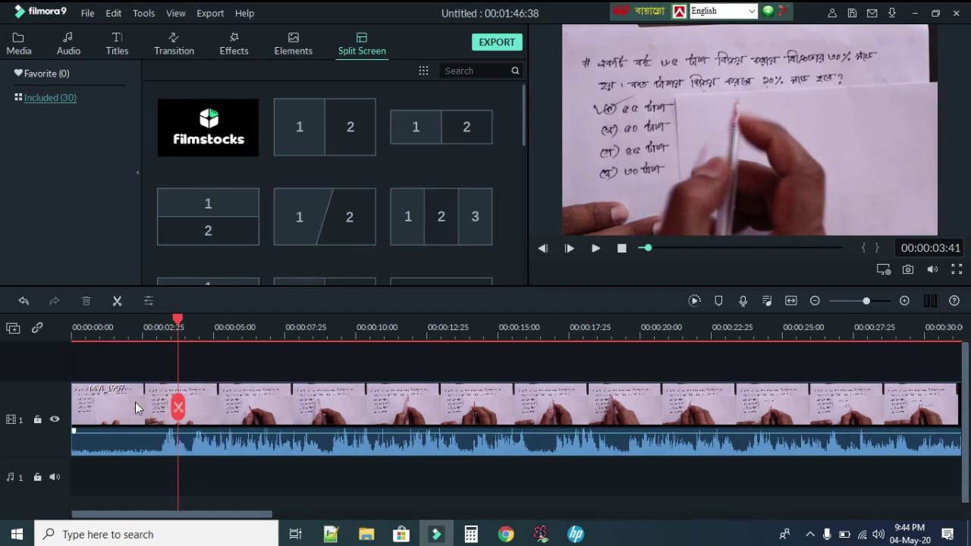
pyautogui.click(118, 298)
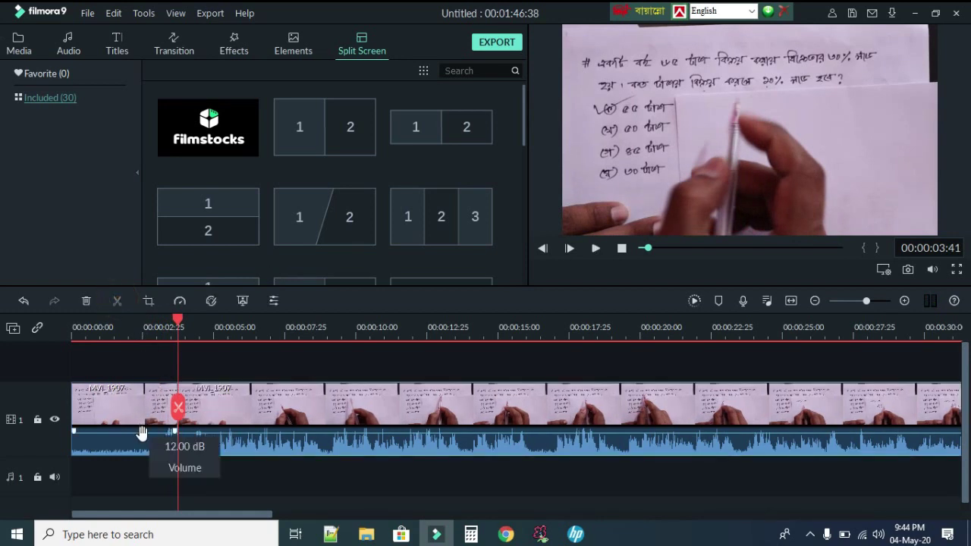
pyautogui.click(109, 411)
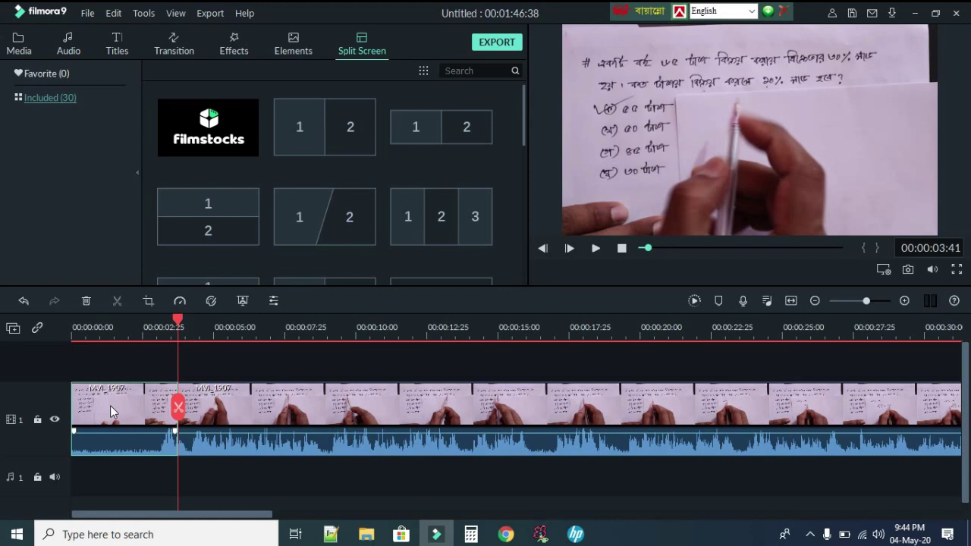
pyautogui.press('Delete')
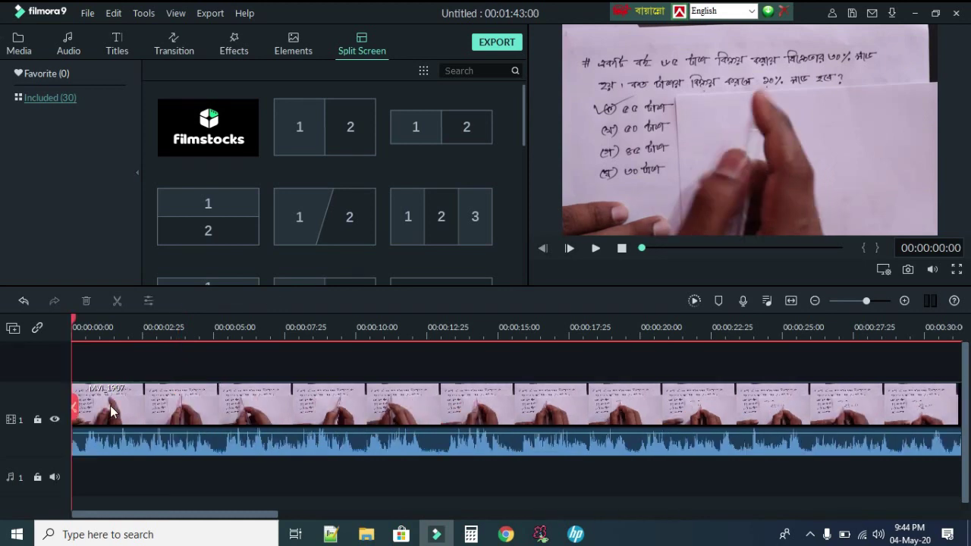
# Find the start of the unwanted passage frame by frame and split the MVI_1907 clip at 00:00:57:00
pyautogui.press('space')
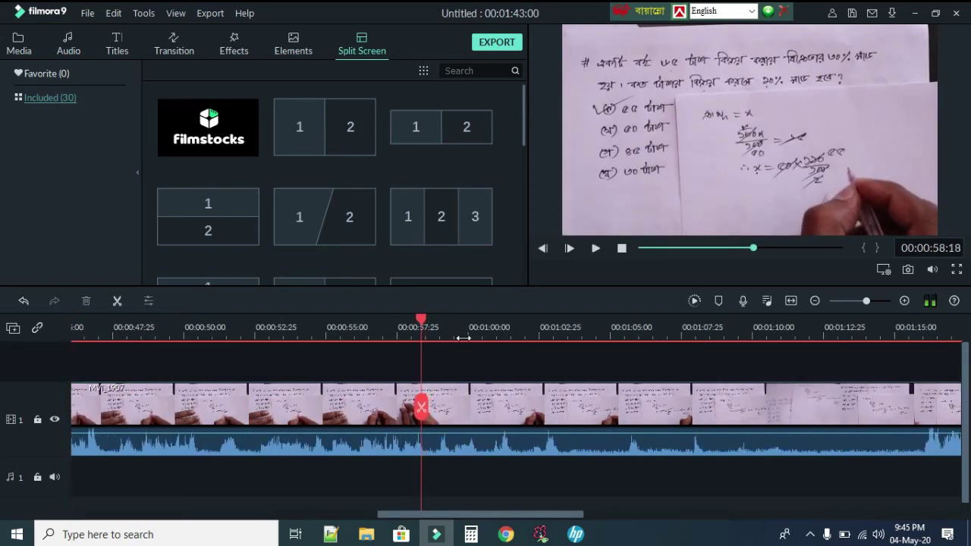
pyautogui.press('Left')
pyautogui.press('Left')
pyautogui.press('Left')
pyautogui.press('Left')
pyautogui.press('Left')
pyautogui.press('Left')
pyautogui.press('Left')
pyautogui.press('Left')
pyautogui.press('Left')
pyautogui.press('Left')
pyautogui.press('Left')
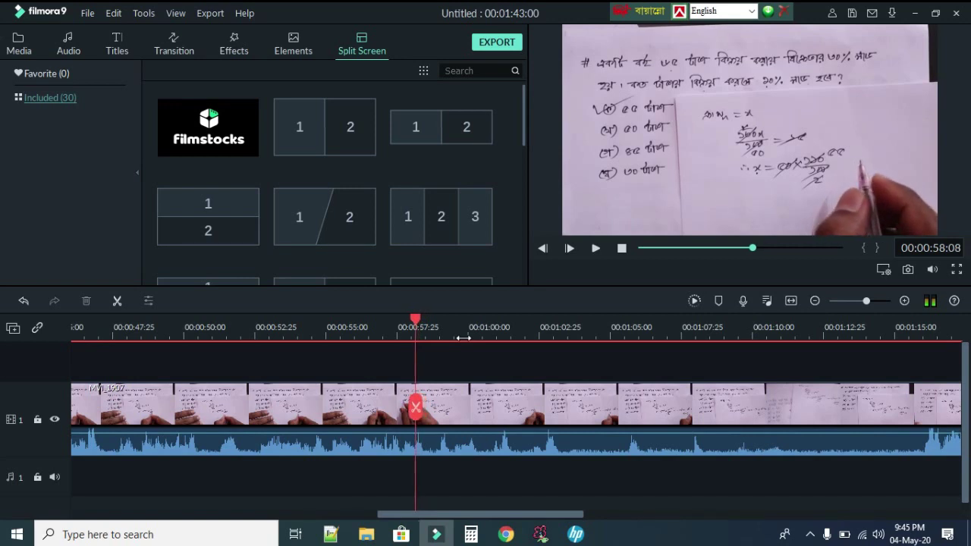
pyautogui.press('Left')
pyautogui.press('Left')
pyautogui.press('Left')
pyautogui.press('Left')
pyautogui.press('Left')
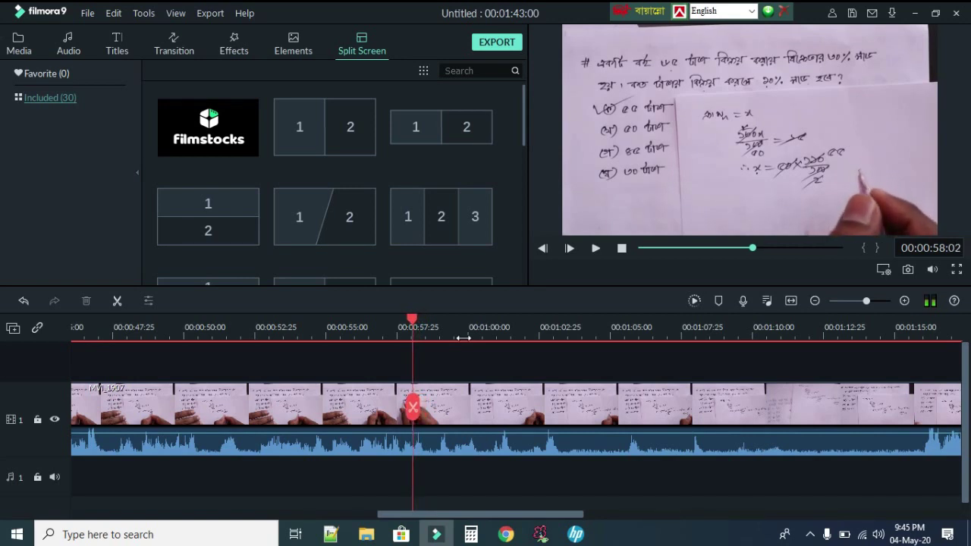
pyautogui.press('Left')
pyautogui.press('Left')
pyautogui.press('Left')
pyautogui.press('Left')
pyautogui.press('Left')
pyautogui.press('Left')
pyautogui.press('Left')
pyautogui.press('Left')
pyautogui.press('Left')
pyautogui.press('Left')
pyautogui.press('Left')
pyautogui.press('Left')
pyautogui.press('Left')
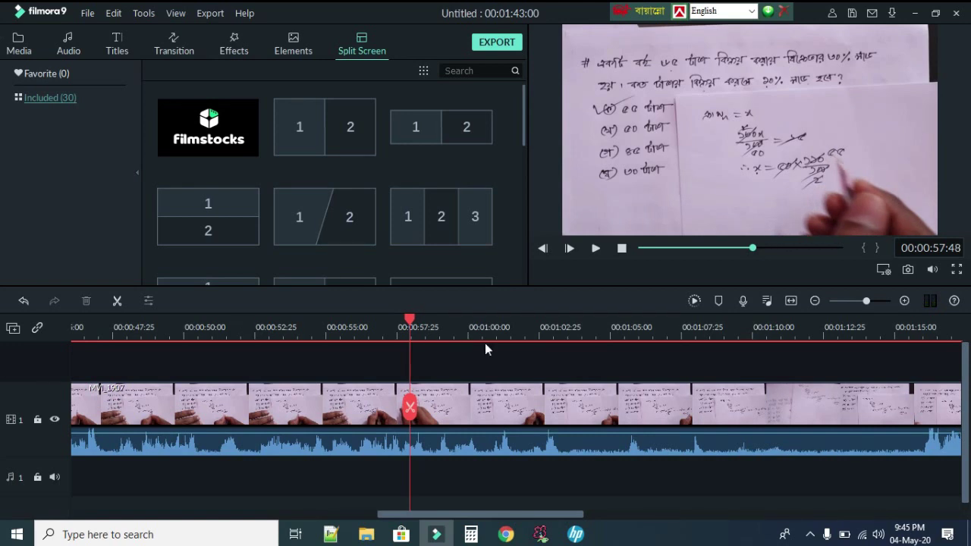
pyautogui.moveTo(410, 320); pyautogui.dragTo(381, 322)
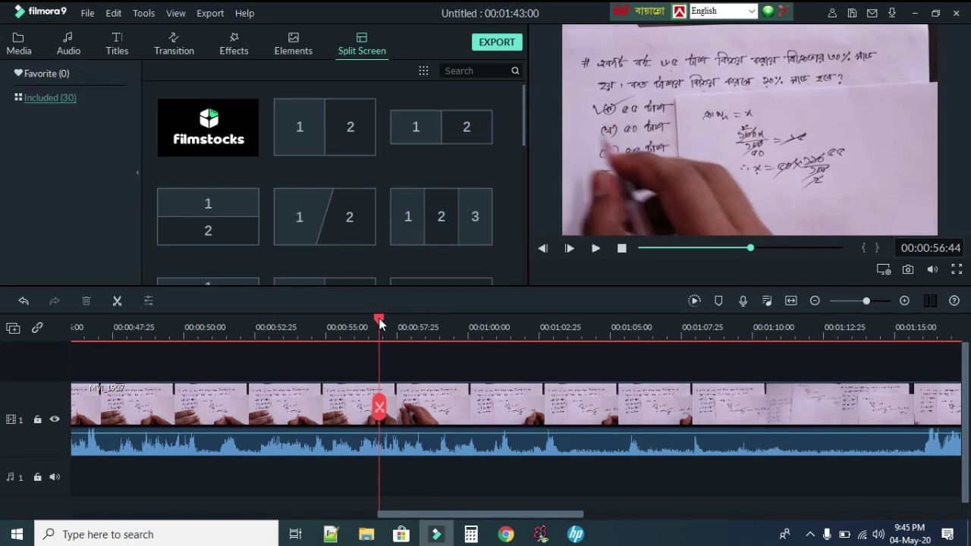
pyautogui.press('Right')
pyautogui.press('Right')
pyautogui.press('Right')
pyautogui.press('Right')
pyautogui.press('Right')
pyautogui.press('Right')
pyautogui.press('Right')
pyautogui.press('Right')
pyautogui.press('Left')
pyautogui.press('Left')
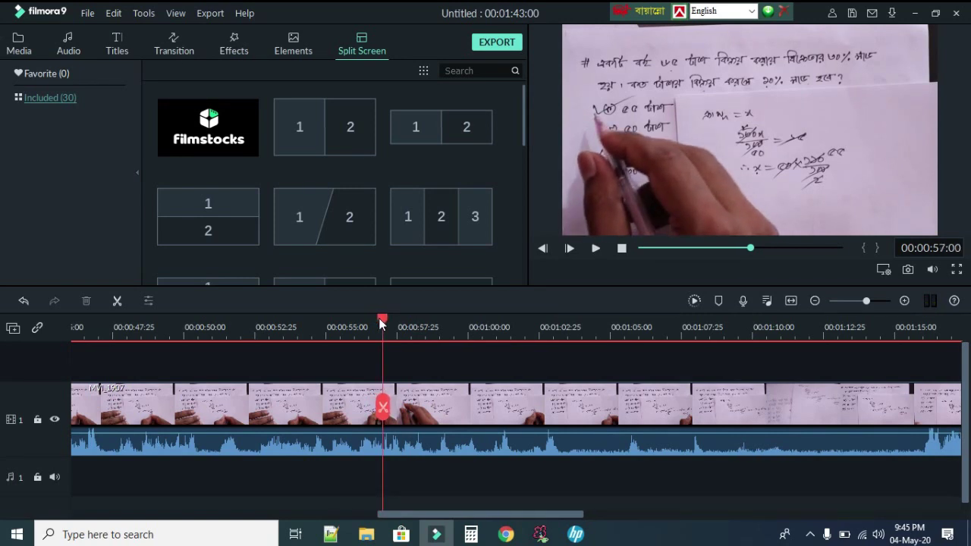
pyautogui.click(117, 300)
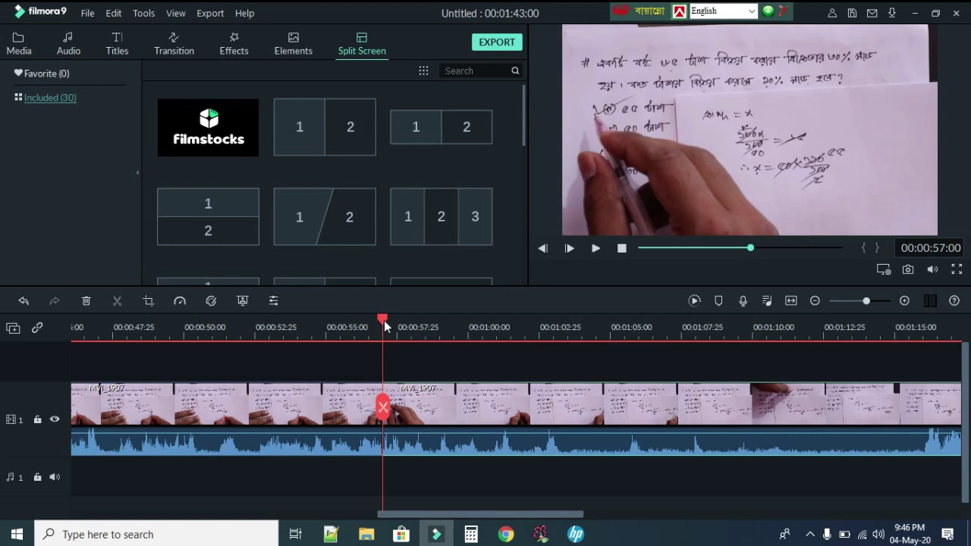
# Split the clip again at 00:01:00:00 and delete the section between 00:00:57:00 and 00:01:00:00
pyautogui.moveTo(384, 319); pyautogui.dragTo(471, 333)
pyautogui.press('Left')
pyautogui.press('Left')
pyautogui.press('Left')
pyautogui.press('Left')
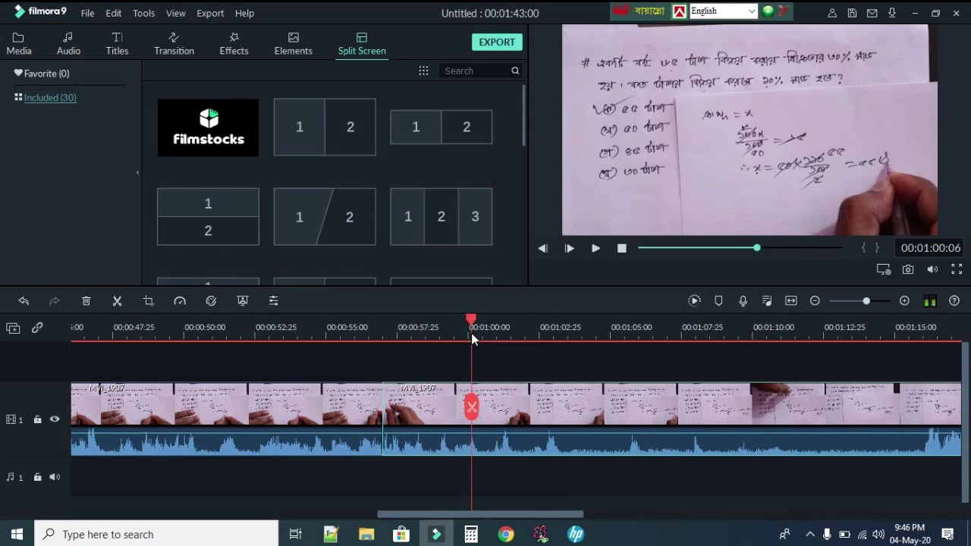
pyautogui.press('Left')
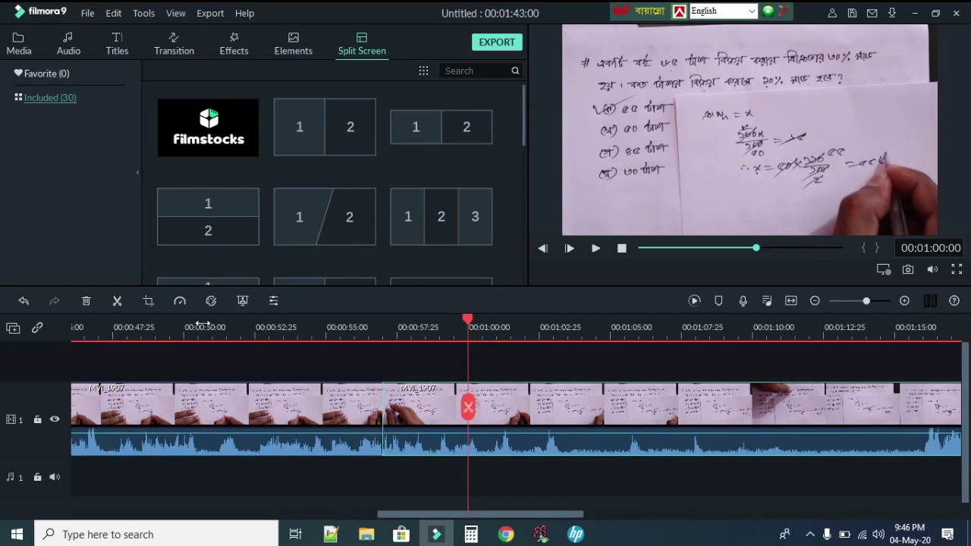
pyautogui.click(117, 301)
pyautogui.click(413, 407)
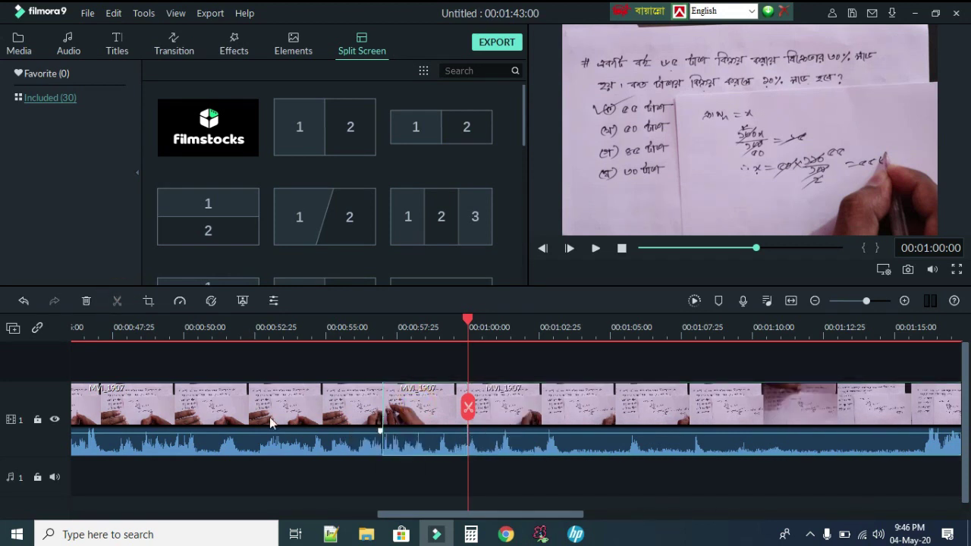
pyautogui.click(87, 302)
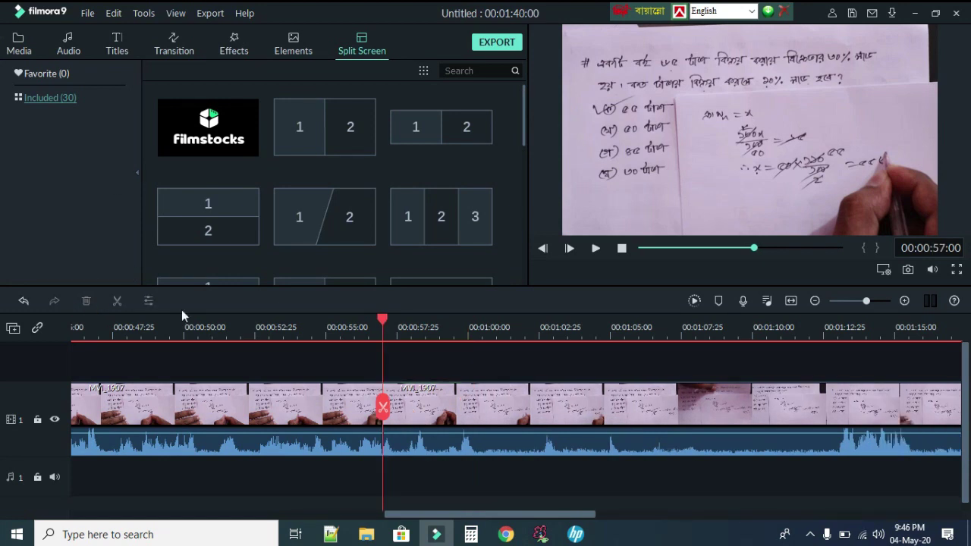
# Open the included audio collection and return the playhead to the start of the timeline
pyautogui.moveTo(327, 330); pyautogui.dragTo(73, 342)
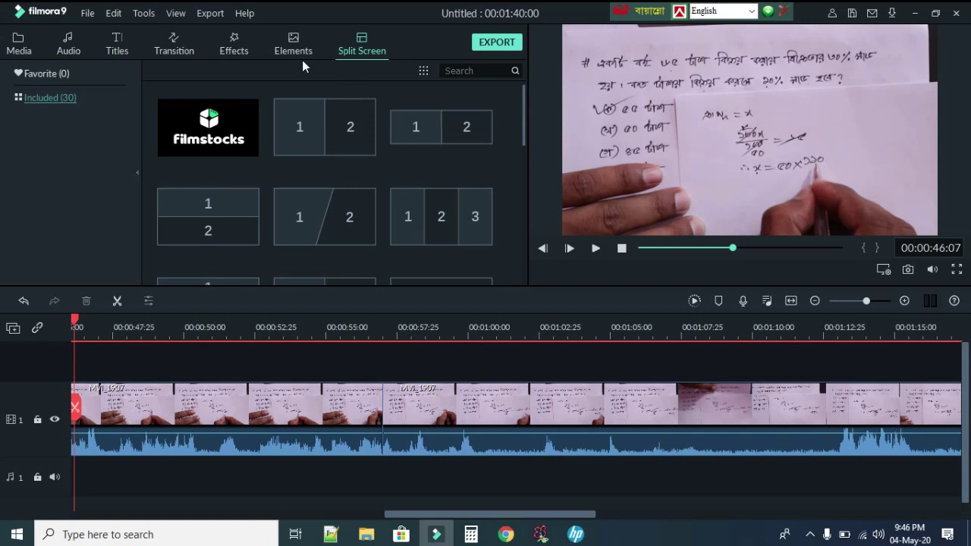
pyautogui.click(67, 44)
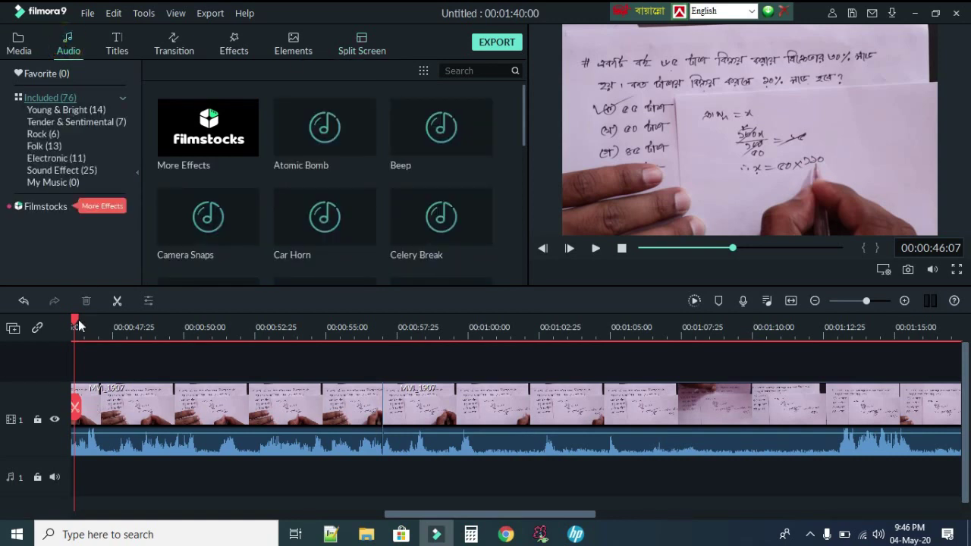
pyautogui.moveTo(74, 320); pyautogui.dragTo(68, 320)
pyautogui.moveTo(417, 515); pyautogui.dragTo(80, 514)
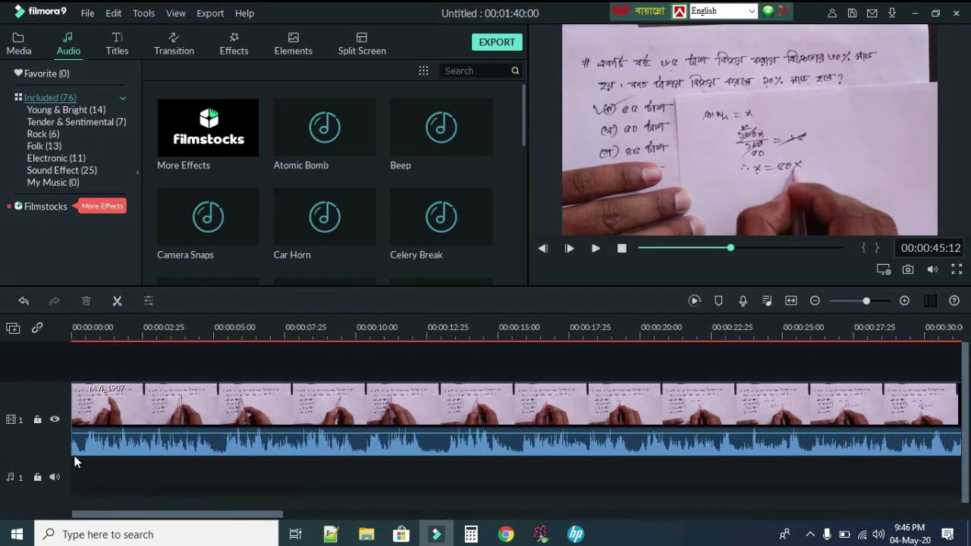
pyautogui.click(94, 401)
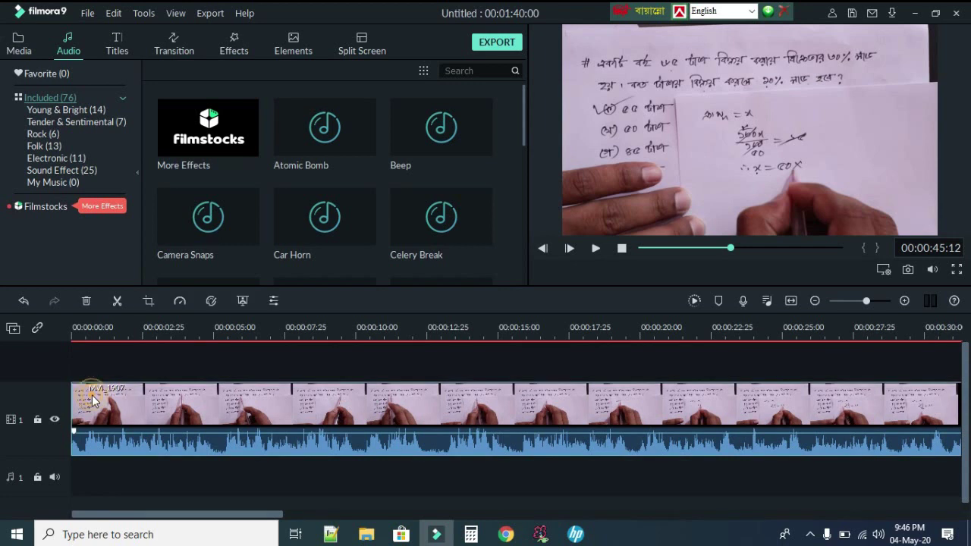
pyautogui.click(637, 247)
pyautogui.click(481, 268)
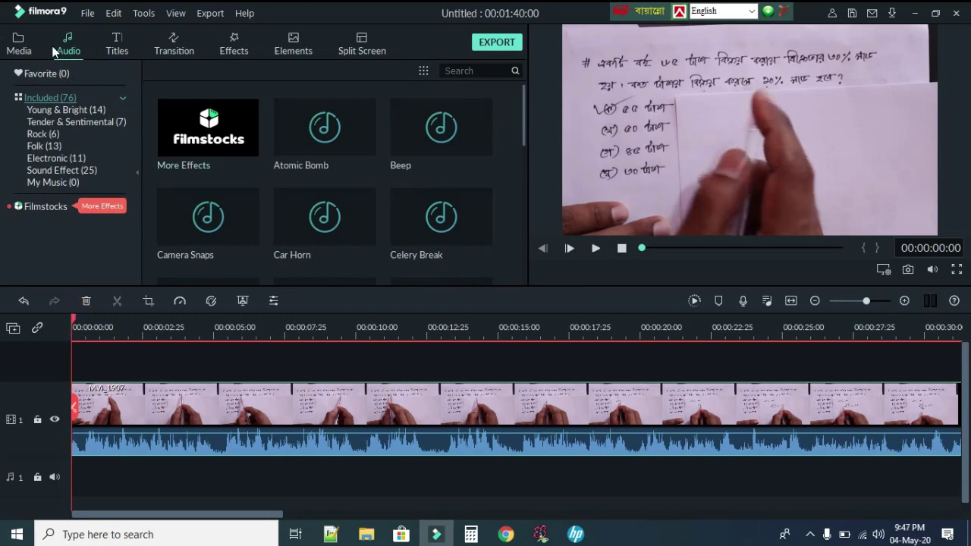
# Add the Phone Ring sound at the start of audio track 1 and raise its volume
pyautogui.scroll(-7, 276, 197)
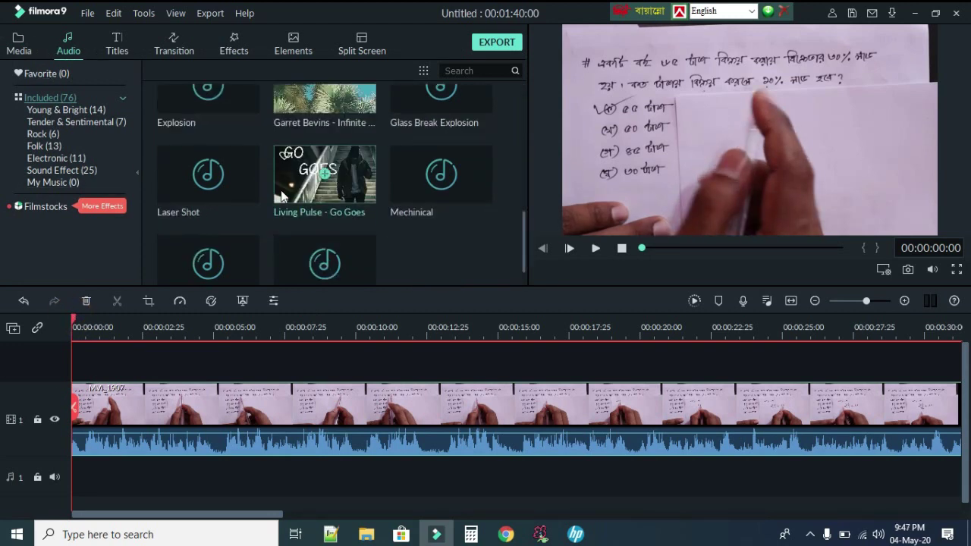
pyautogui.scroll(4, 281, 197)
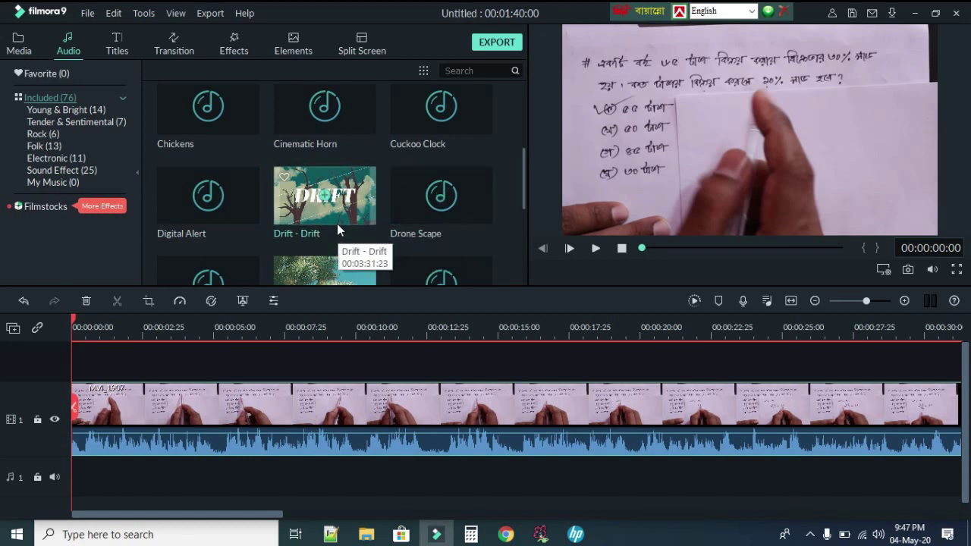
pyautogui.scroll(-4, 340, 220)
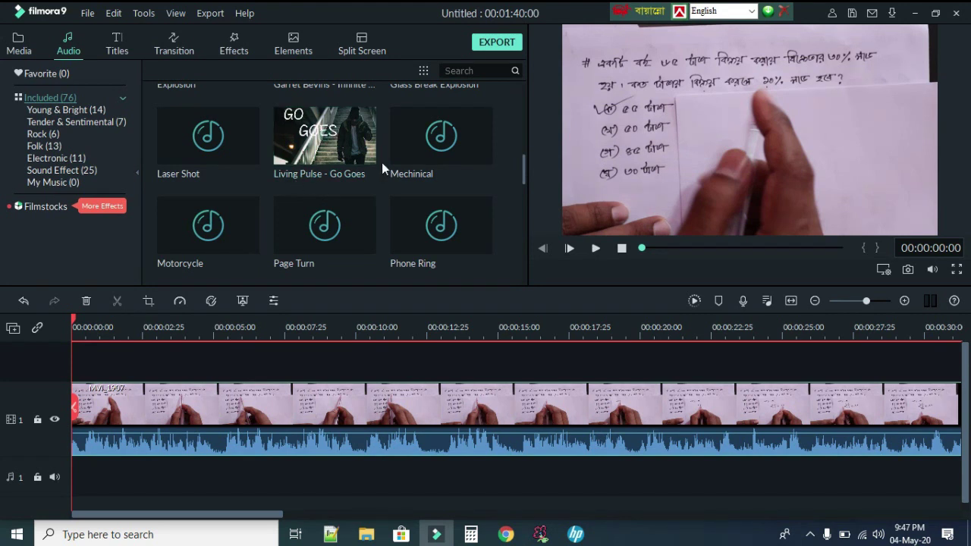
pyautogui.click(409, 231)
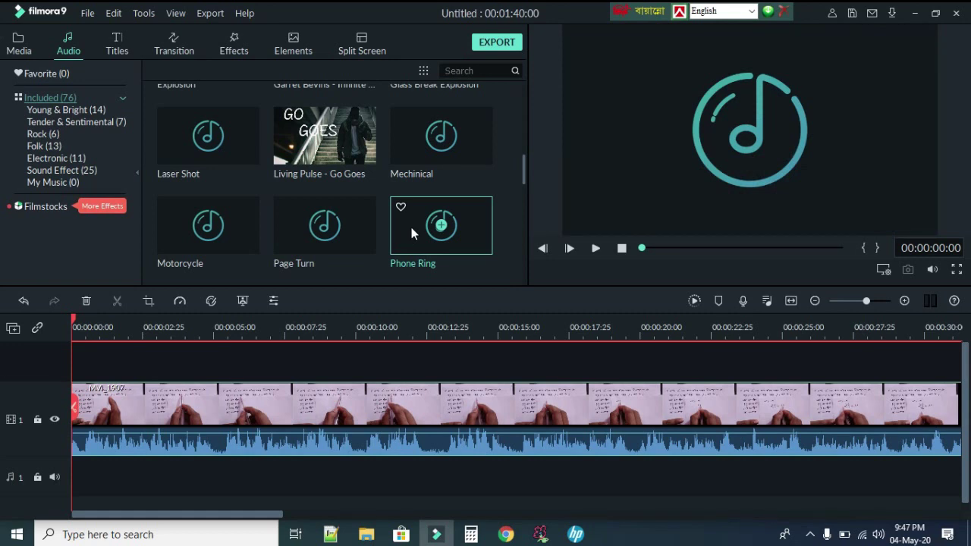
pyautogui.moveTo(411, 232); pyautogui.dragTo(82, 471)
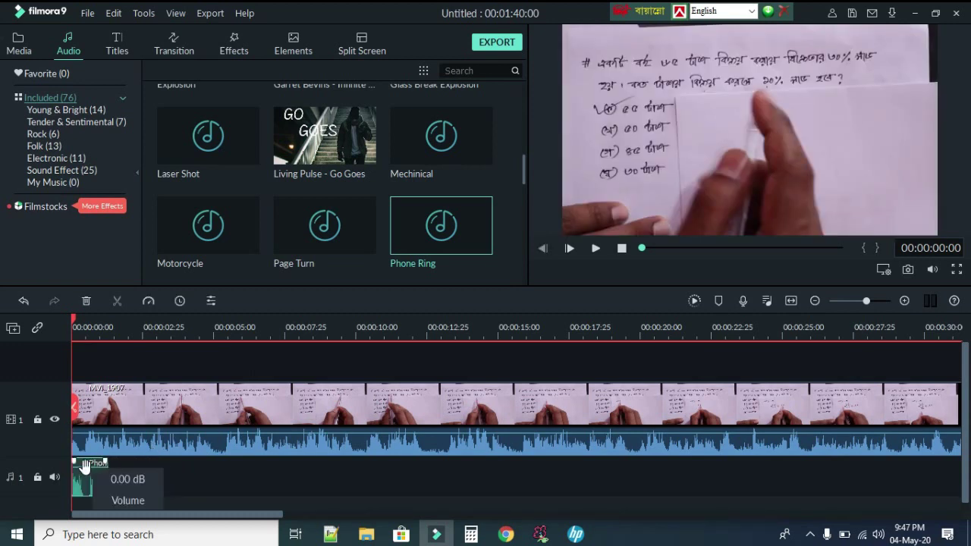
pyautogui.moveTo(85, 466); pyautogui.dragTo(80, 456)
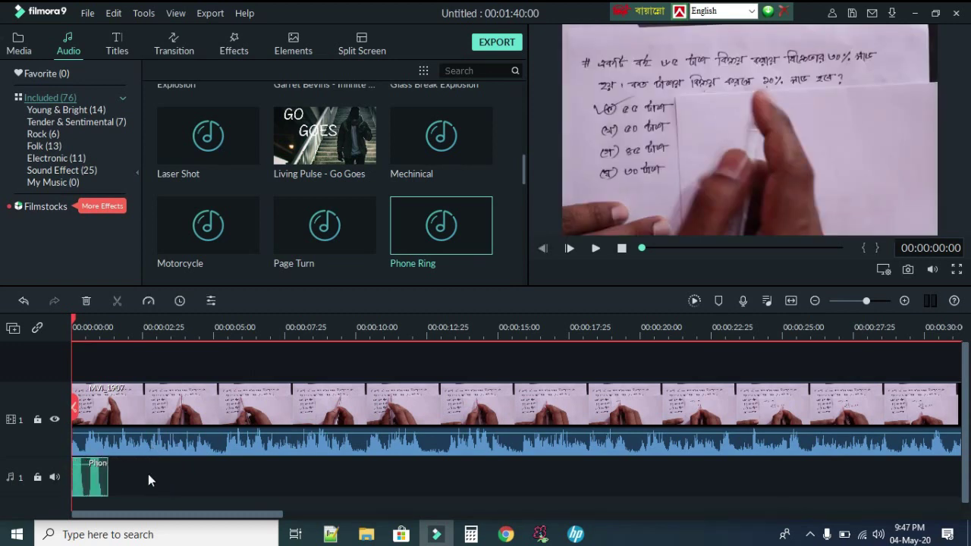
pyautogui.press('space')
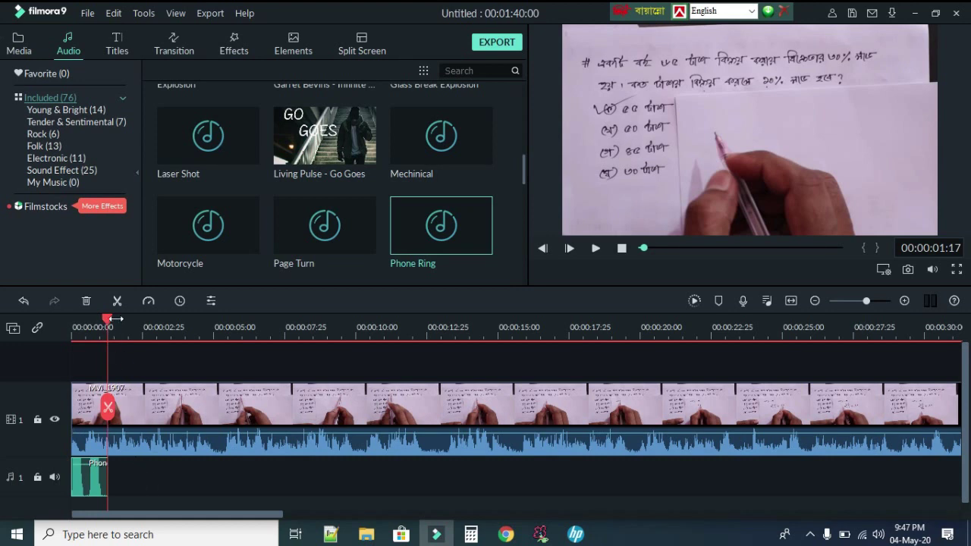
# Add the Opener 10 title from the included Openers collection at the start of the timeline on video track 2
pyautogui.scroll(-5, 324, 176)
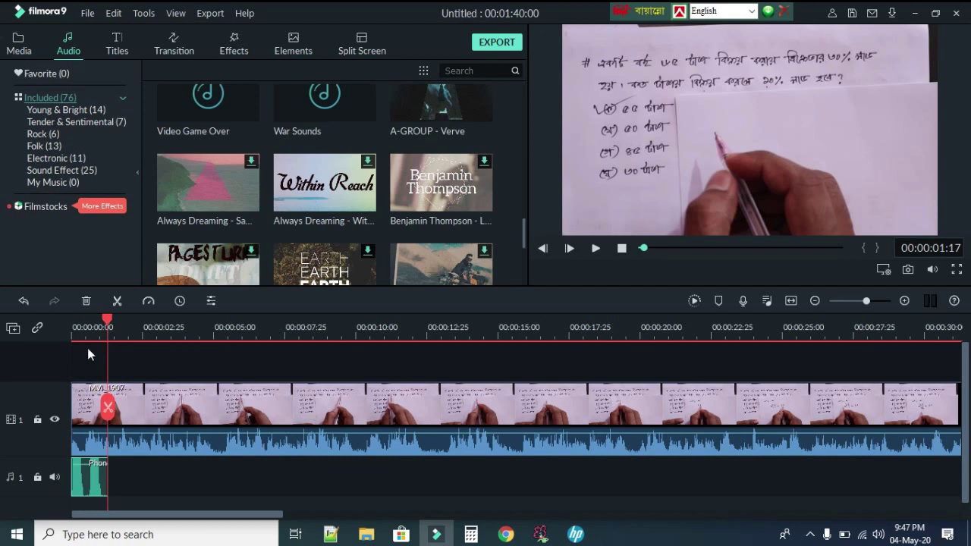
pyautogui.click(116, 50)
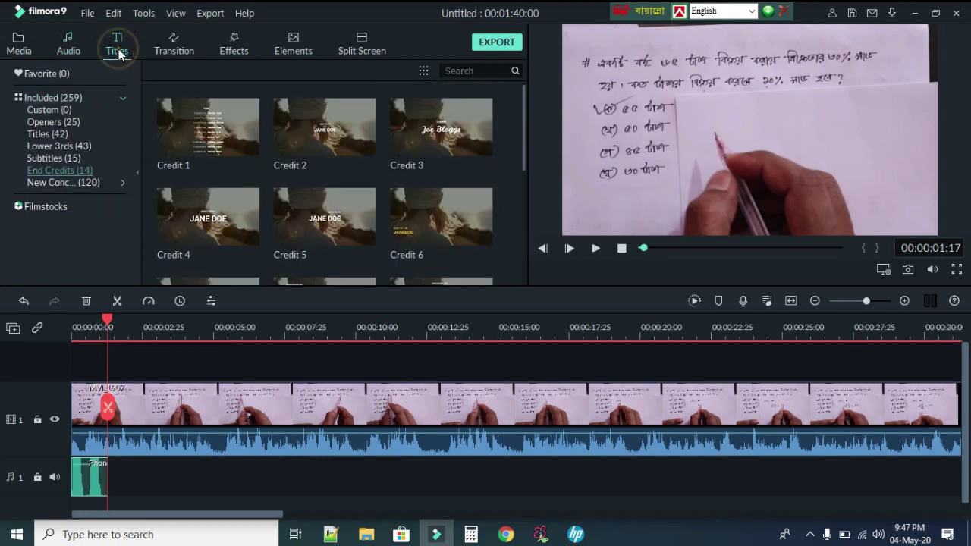
pyautogui.click(54, 121)
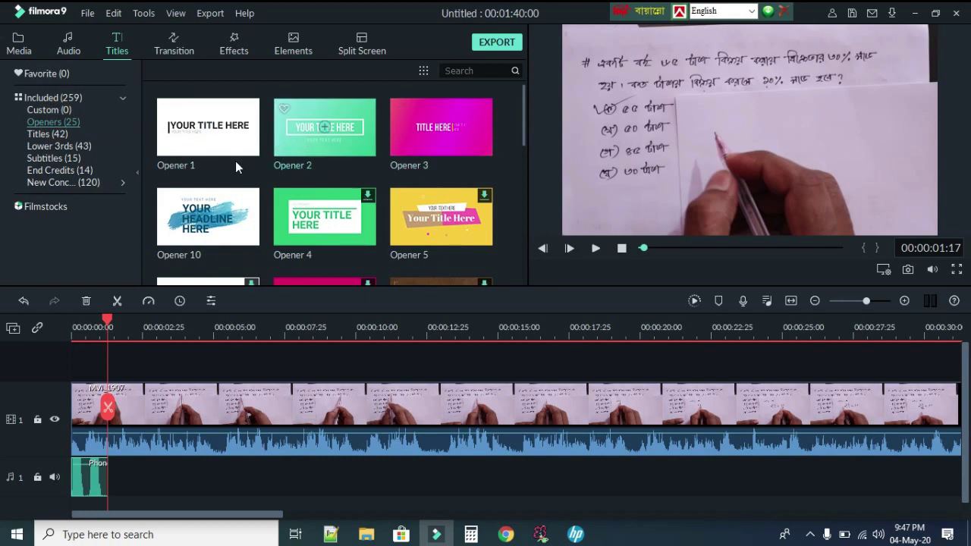
pyautogui.scroll(-3, 235, 161)
pyautogui.scroll(3, 240, 200)
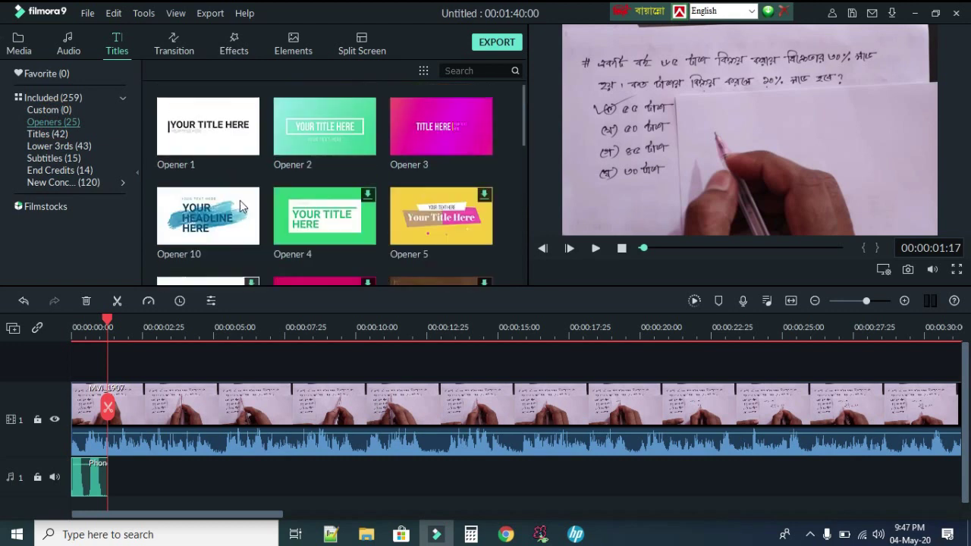
pyautogui.click(191, 225)
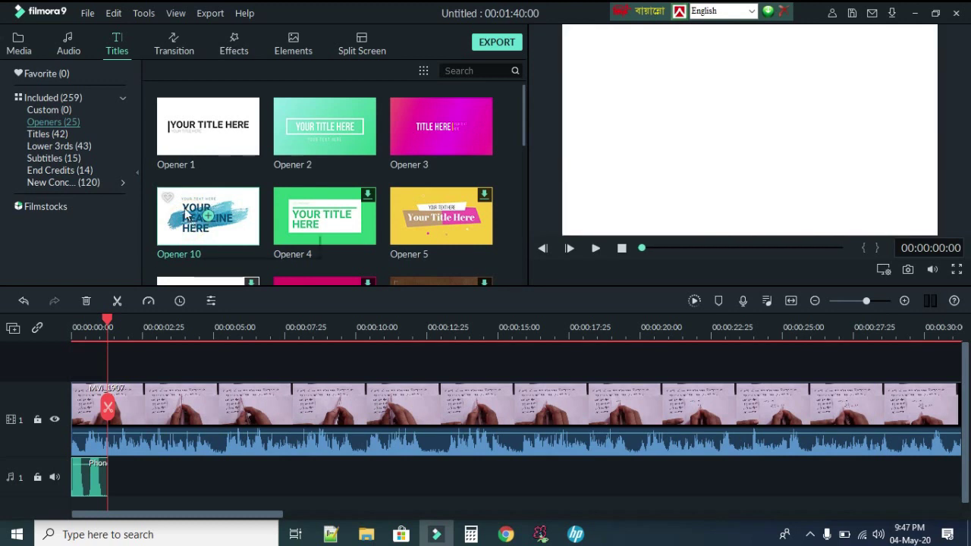
pyautogui.moveTo(190, 224); pyautogui.dragTo(147, 353)
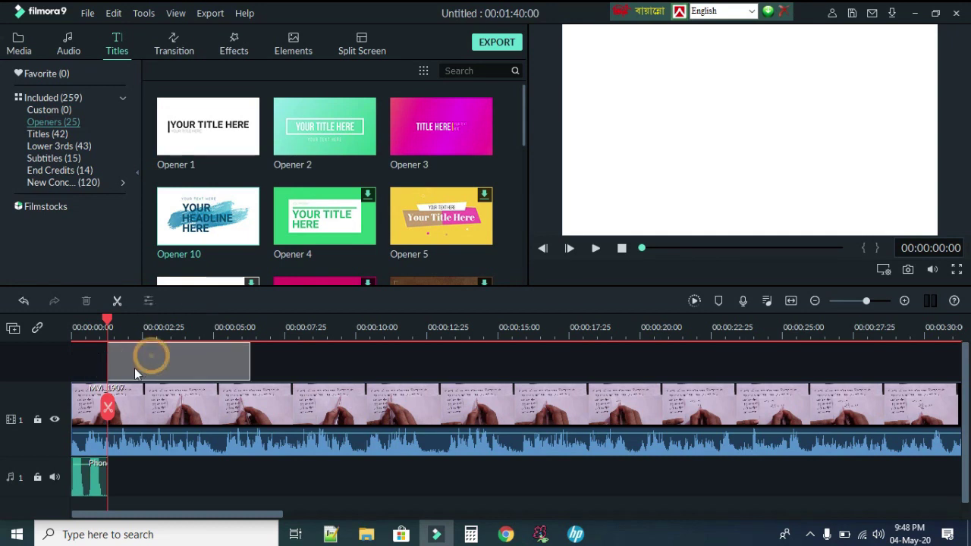
pyautogui.moveTo(185, 397); pyautogui.dragTo(64, 390)
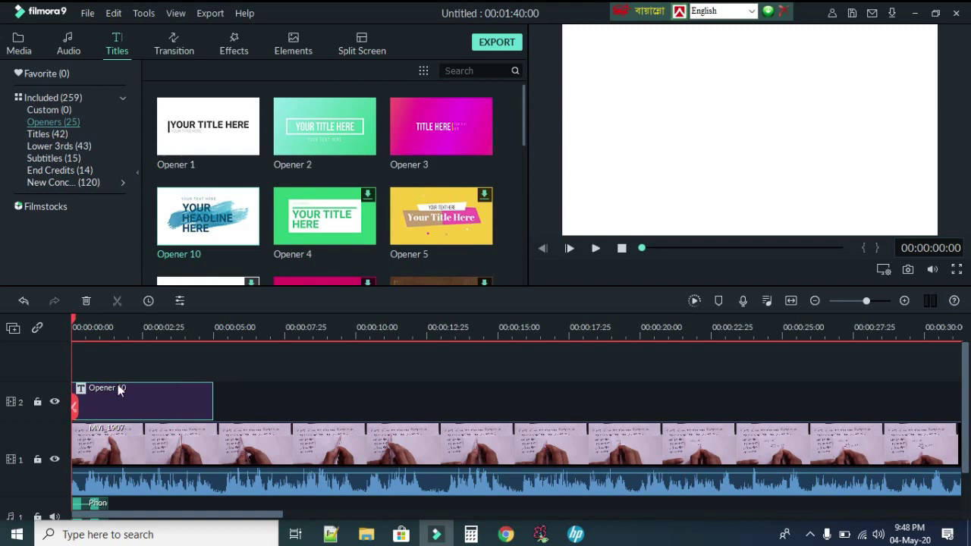
# Open the Opener 10 title for text editing and clear its small "YOUR TEXT HERE" line
pyautogui.doubleClick(141, 391)
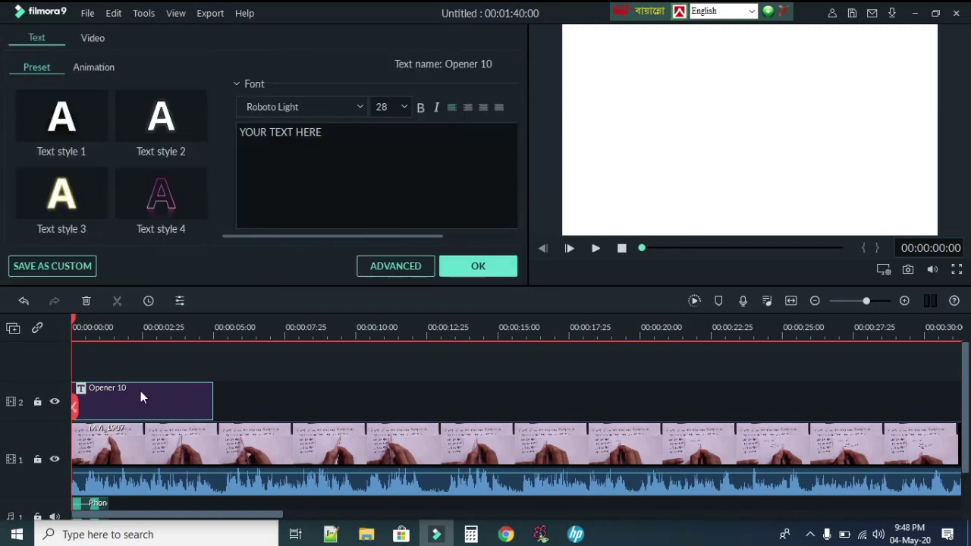
pyautogui.doubleClick(328, 131)
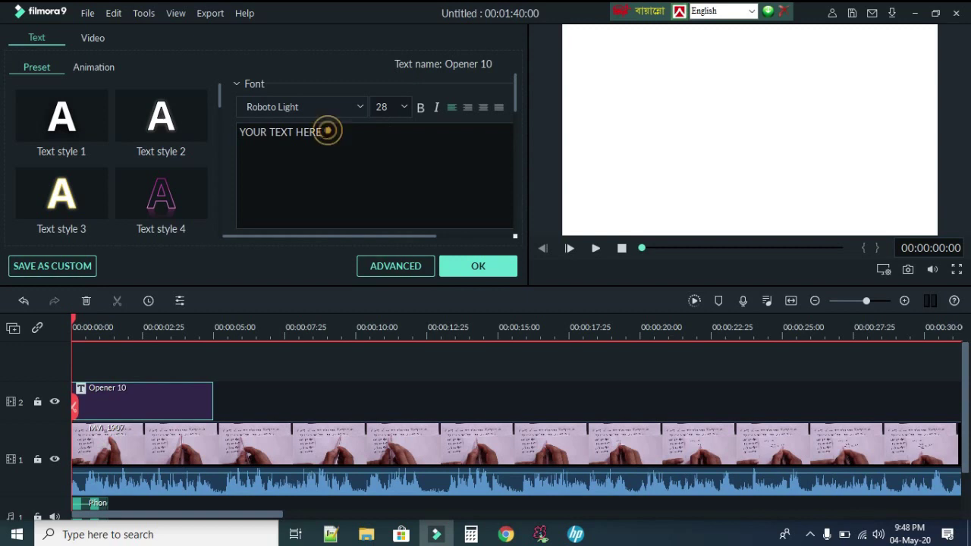
pyautogui.hotkey('ctrl', 'a')
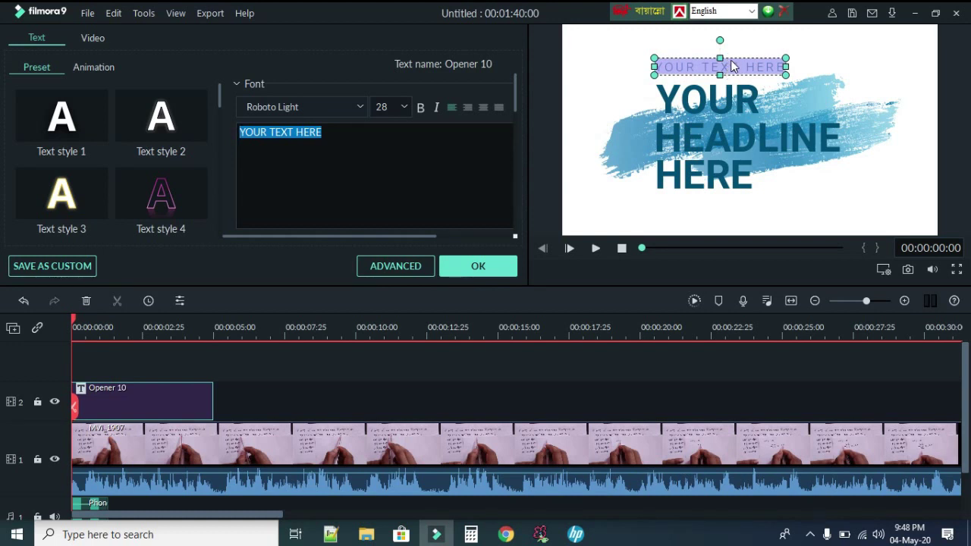
pyautogui.press('BackSpace')
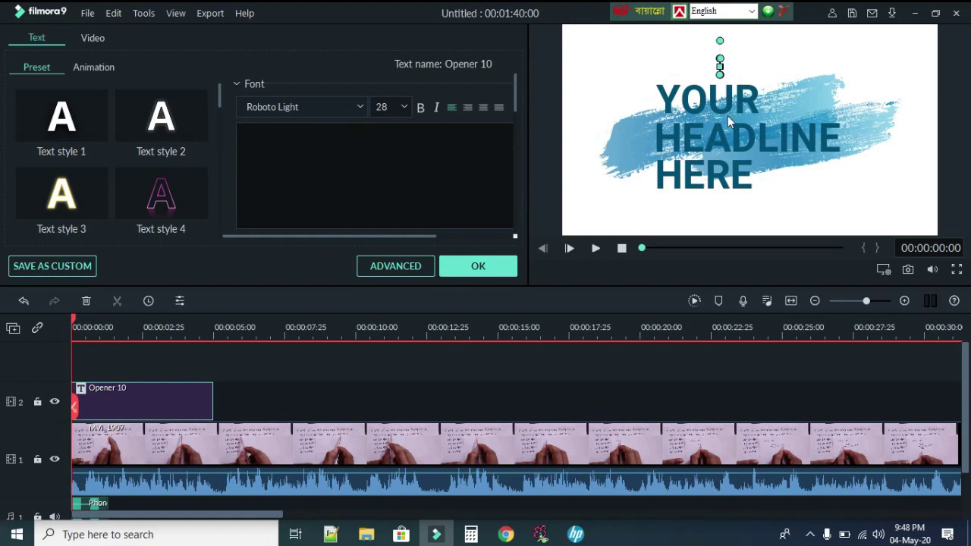
# Replace the first headline word "YOUR" of the title with "MY"
pyautogui.click(721, 109)
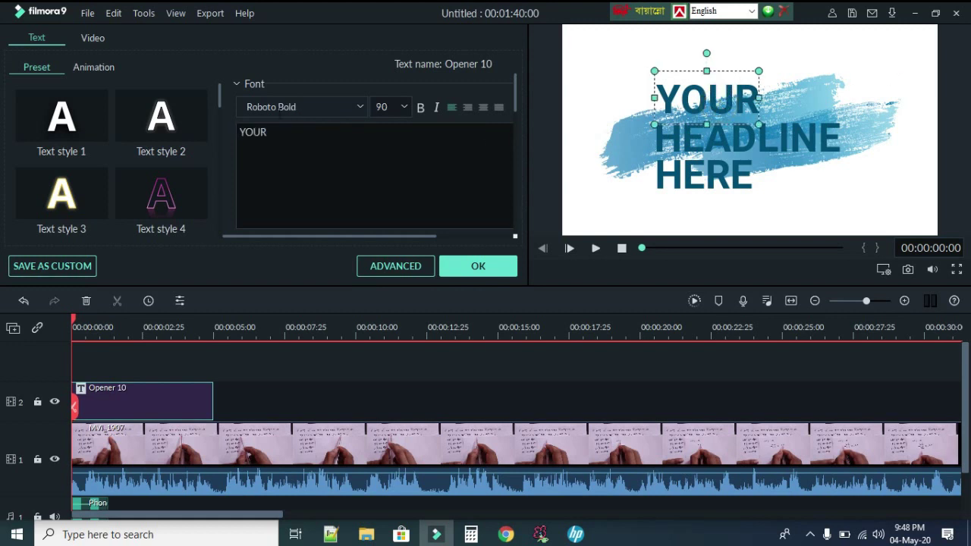
pyautogui.click(278, 134)
pyautogui.hotkey('ctrl', 'a')
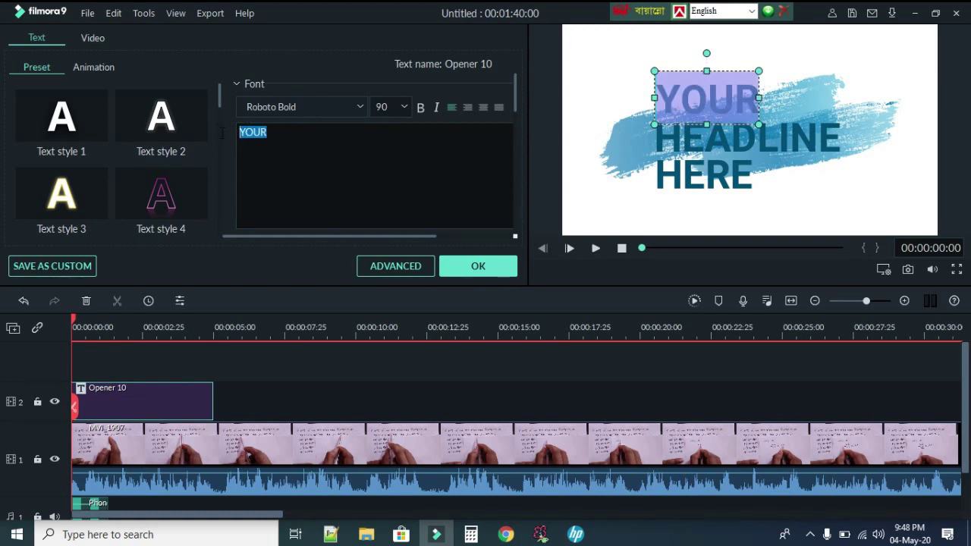
pyautogui.write('M')
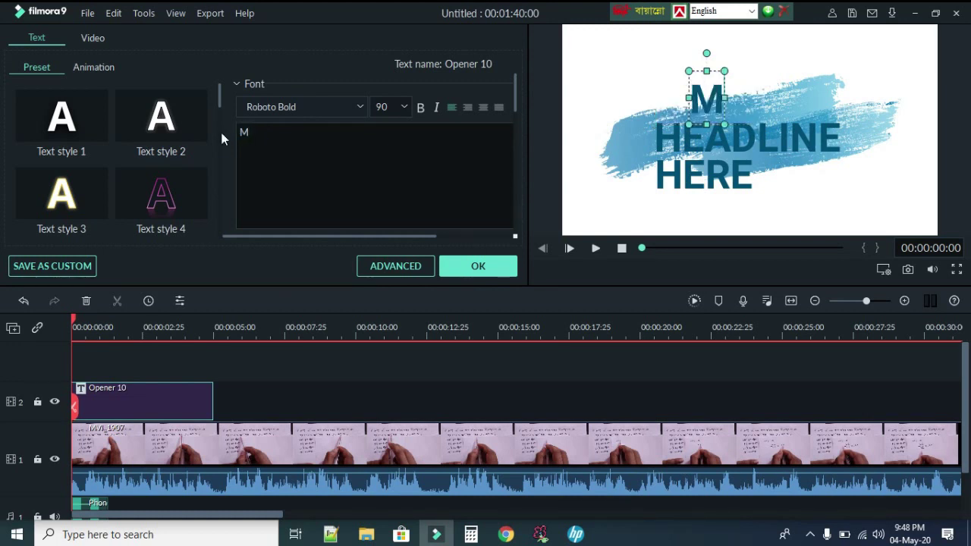
pyautogui.write('Y')
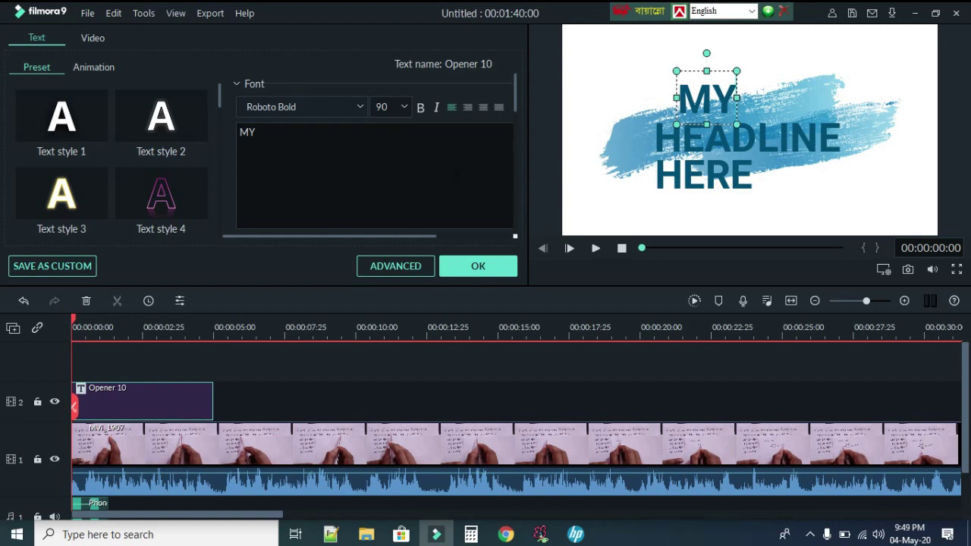
# Replace the title's middle word "HEADLINE" with "YOUTUBE"
pyautogui.click(697, 139)
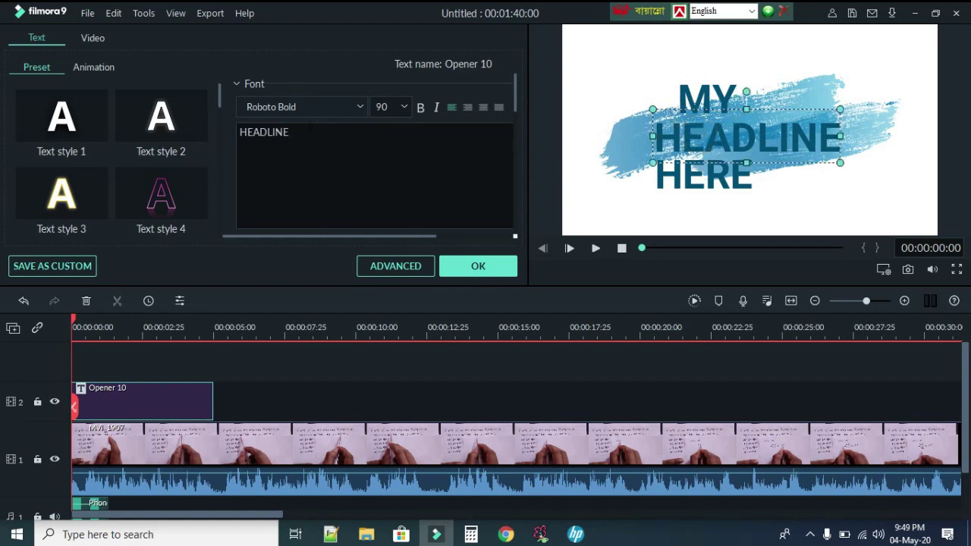
pyautogui.moveTo(294, 132); pyautogui.dragTo(230, 126)
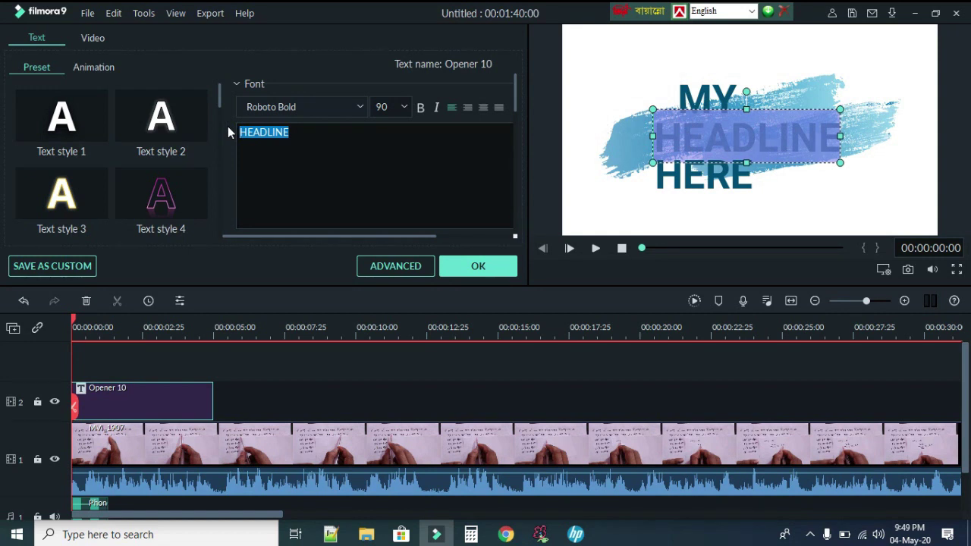
pyautogui.write('YOUTUBE')
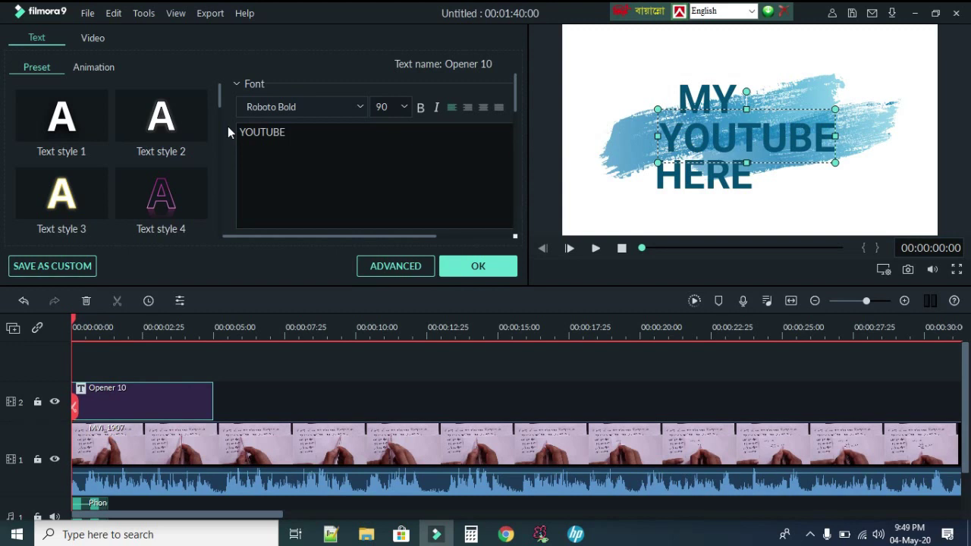
# Replace the title's last word "HERE" with "CHANNEL"
pyautogui.click(701, 178)
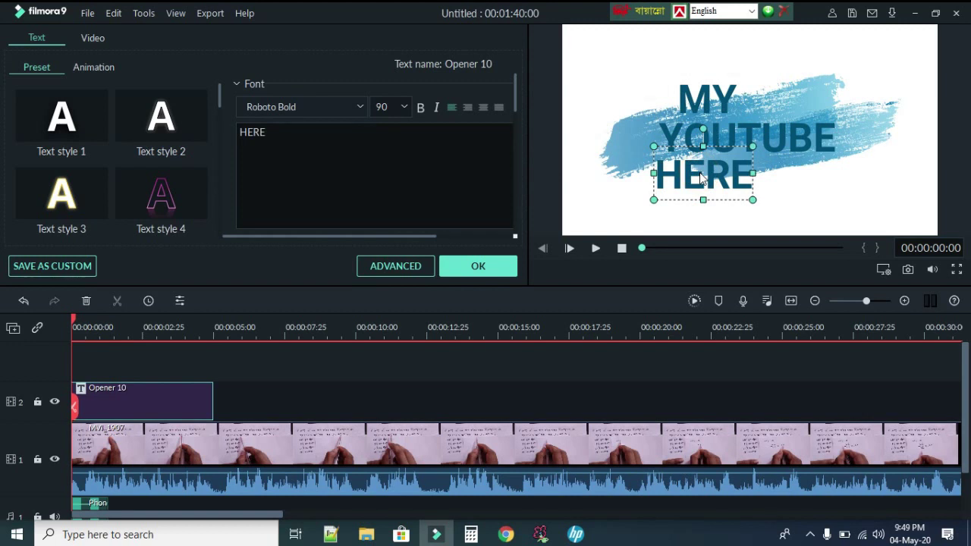
pyautogui.moveTo(262, 132); pyautogui.dragTo(226, 132)
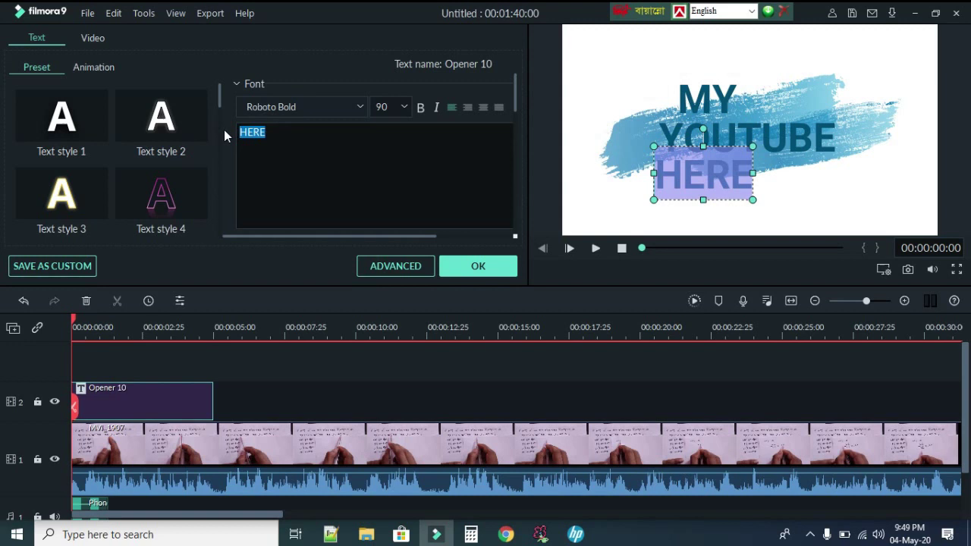
pyautogui.write('CHANNA')
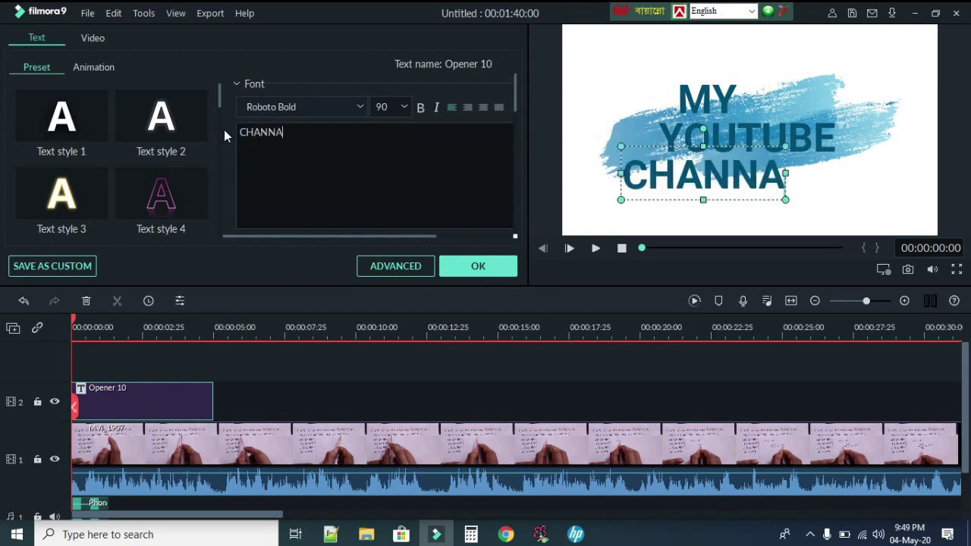
pyautogui.press('BackSpace')
pyautogui.write('e')
pyautogui.press('BackSpace')
pyautogui.write('E')
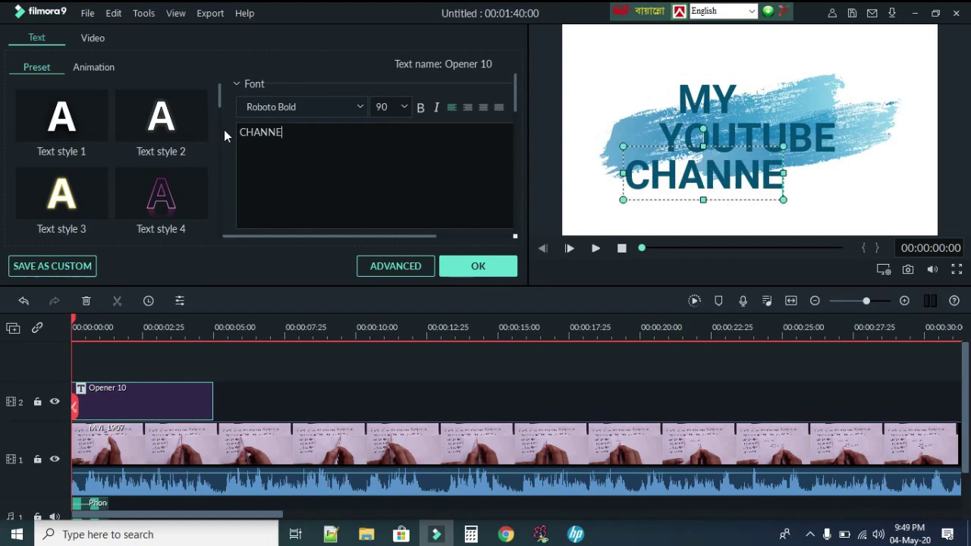
pyautogui.write('L')
# Move the MY, YOUTUBE and CHANNEL lines to the right, lower CHANNEL slightly beneath YOUTUBE, and accept the title edits
pyautogui.click(695, 90)
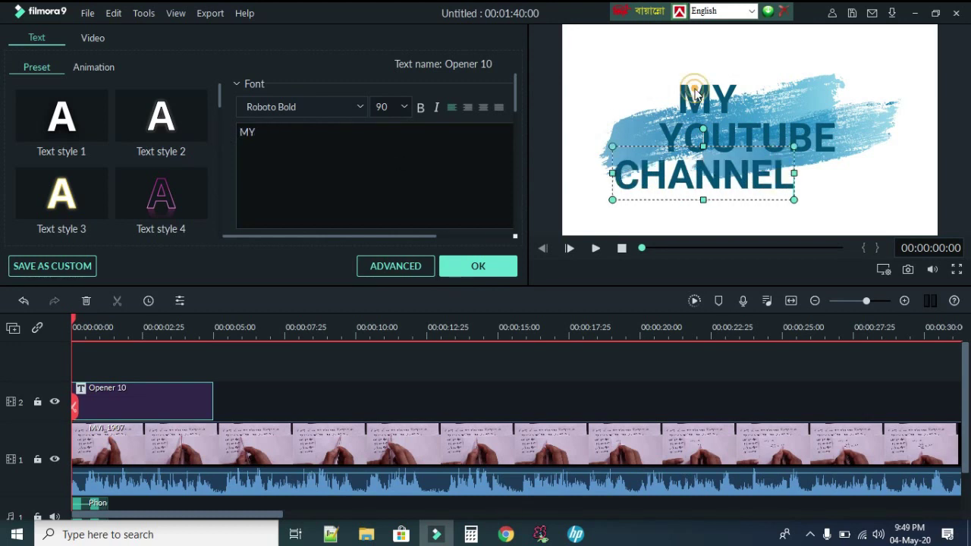
pyautogui.moveTo(695, 89); pyautogui.dragTo(749, 93)
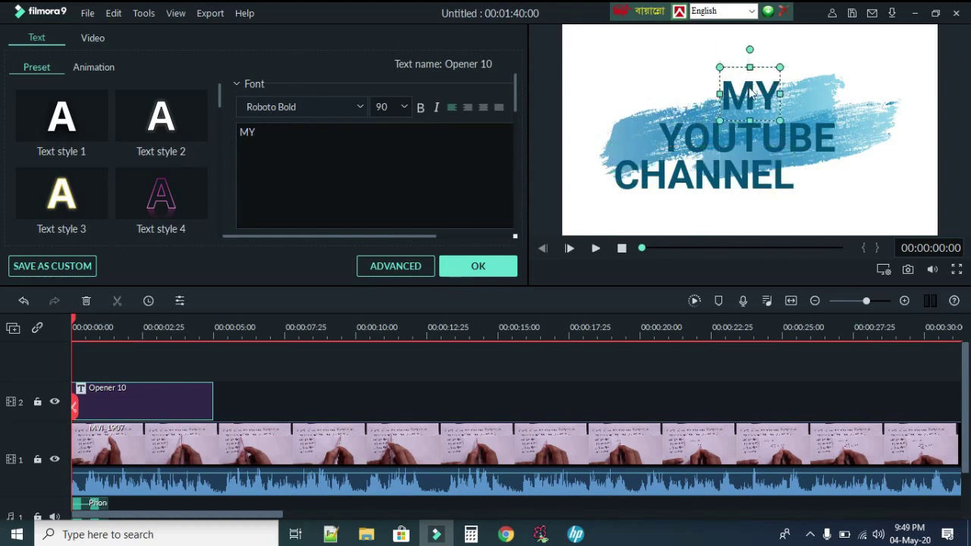
pyautogui.click(718, 138)
pyautogui.moveTo(720, 137); pyautogui.dragTo(746, 137)
pyautogui.click(709, 177)
pyautogui.moveTo(756, 180)
pyautogui.mouseDown()
pyautogui.moveTo(792, 182)
pyautogui.moveTo(773, 186)
pyautogui.mouseUp()
pyautogui.click(614, 108)
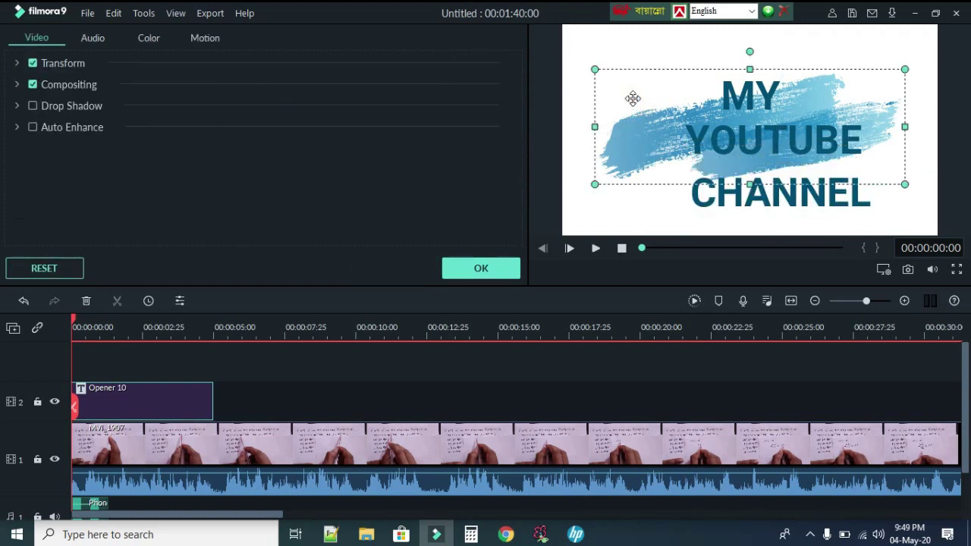
pyautogui.click(485, 274)
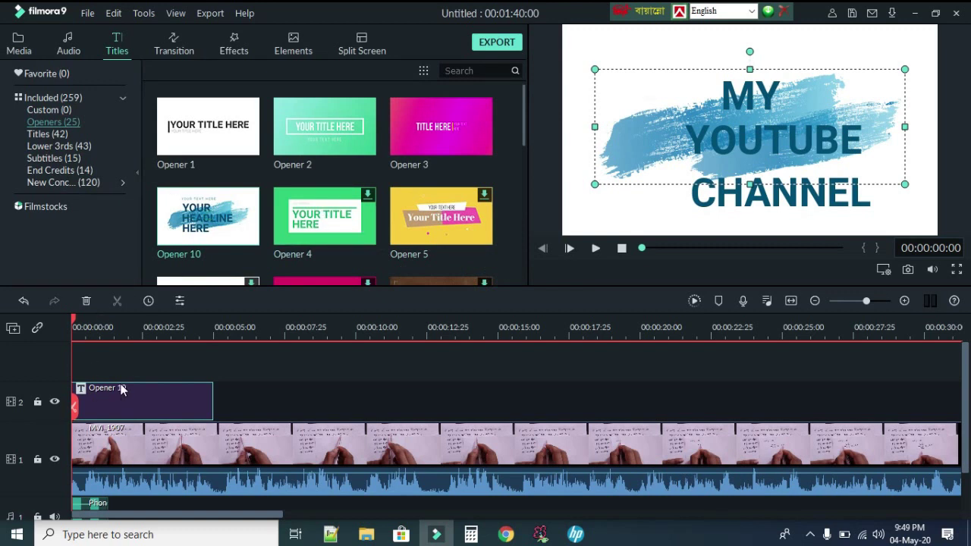
# Shorten the Opener 10 title to end at about 00:00:02:25 and play it from the start of the timeline
pyautogui.press('space')
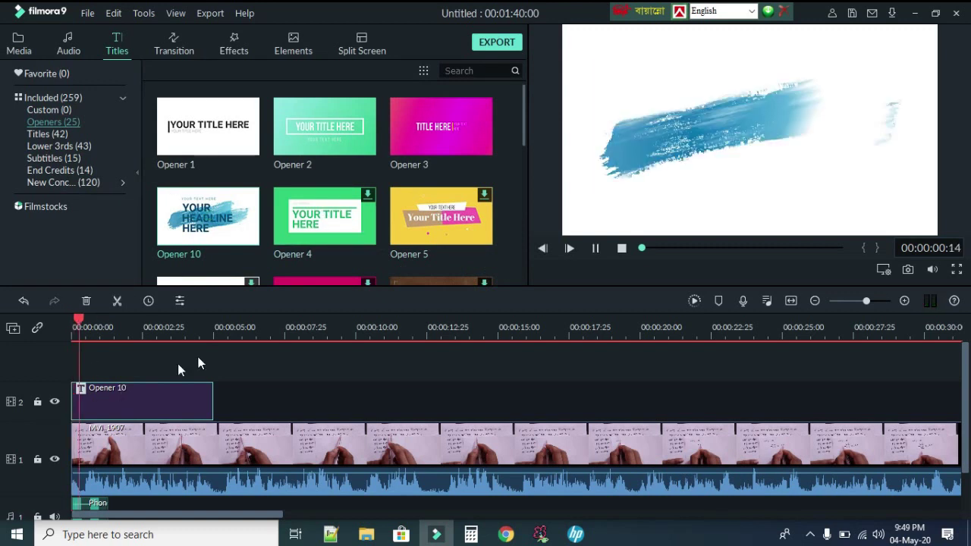
pyautogui.press('space')
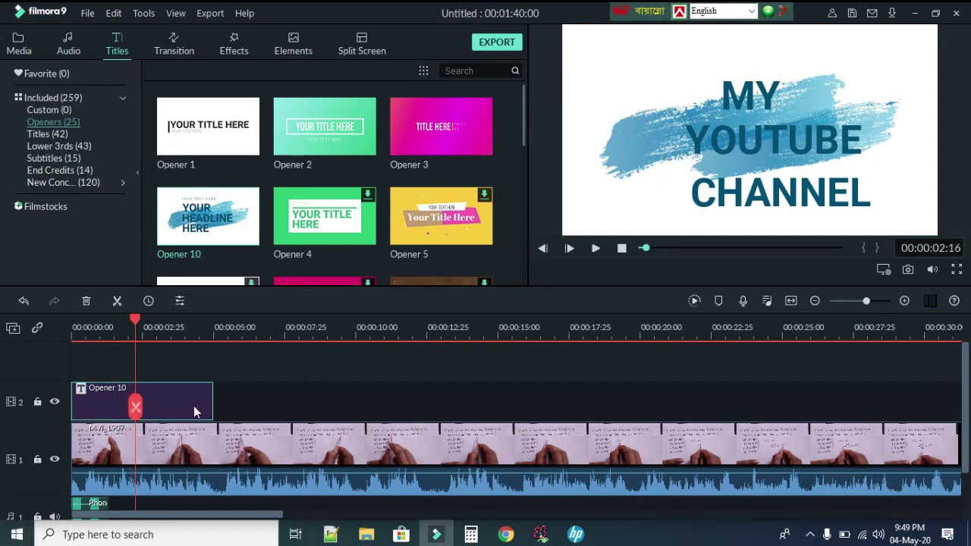
pyautogui.moveTo(215, 398); pyautogui.dragTo(144, 404)
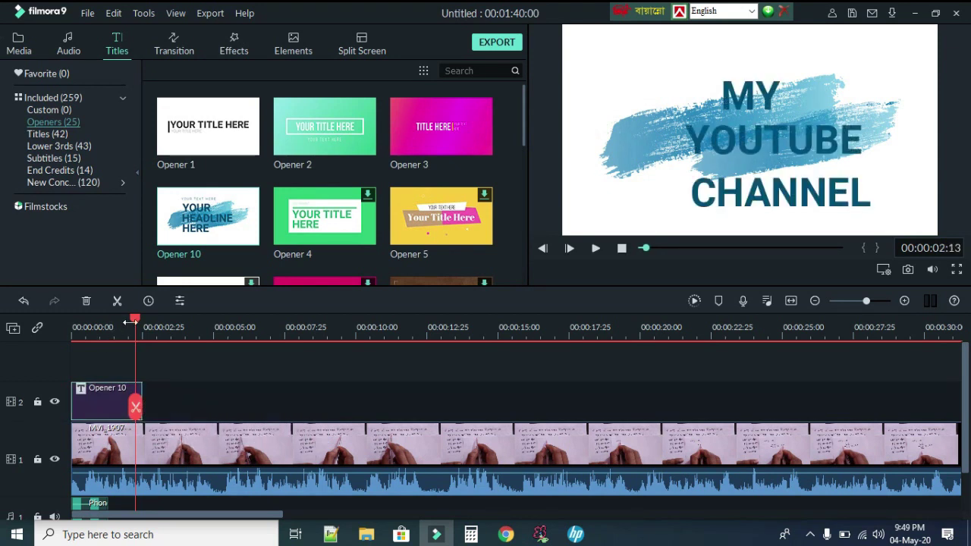
pyautogui.moveTo(137, 325); pyautogui.dragTo(69, 332)
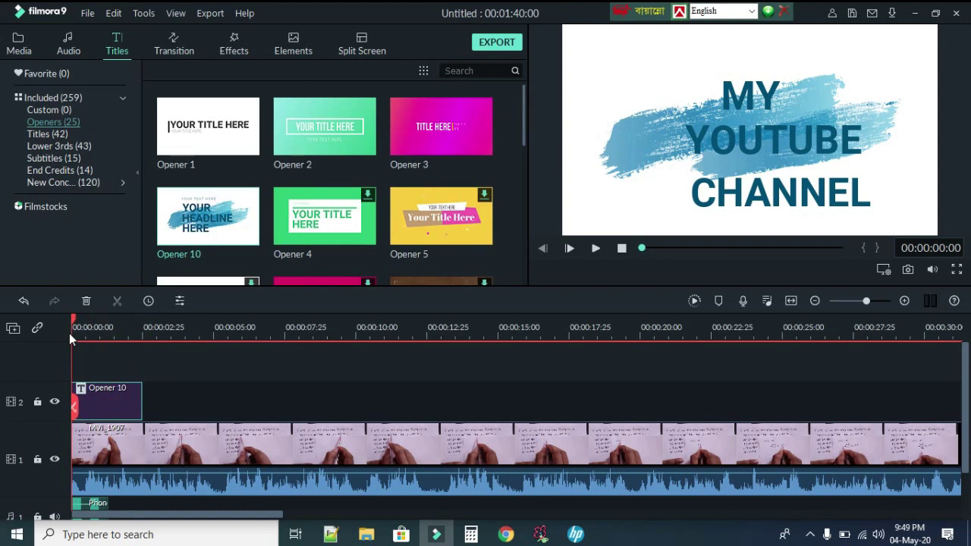
pyautogui.press('space')
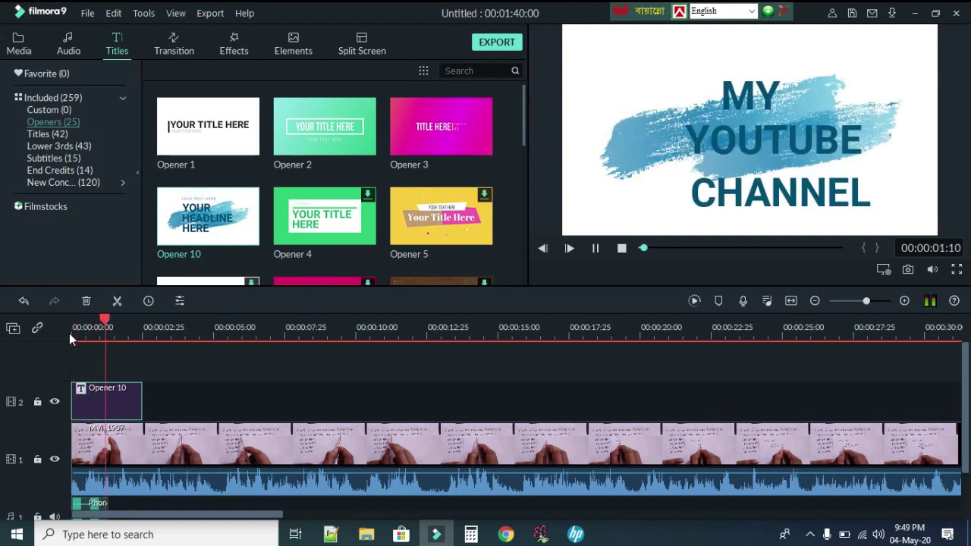
pyautogui.press('space')
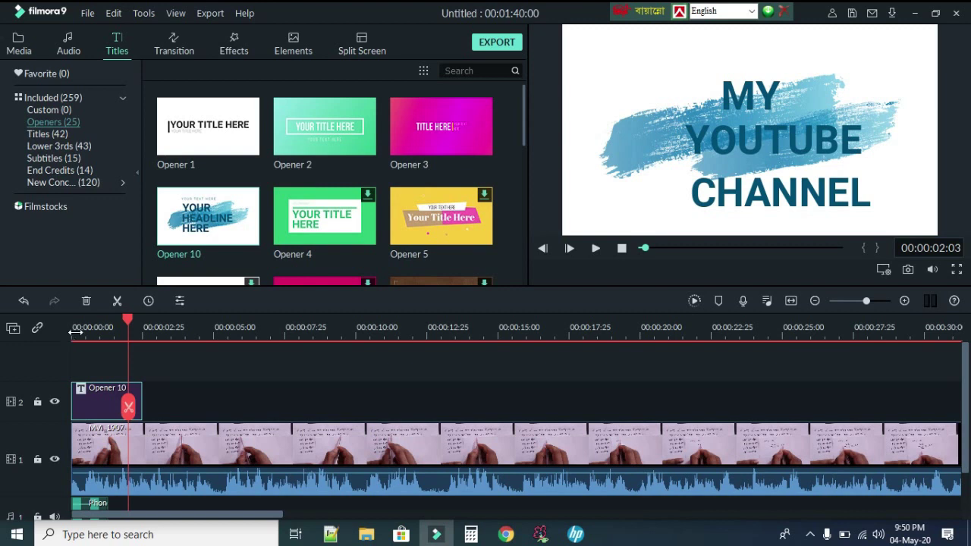
# Shift the MVI_1907 clip to the end of the opener, move Opener 10 into the gap on video track 1, and play the result
pyautogui.click(148, 442)
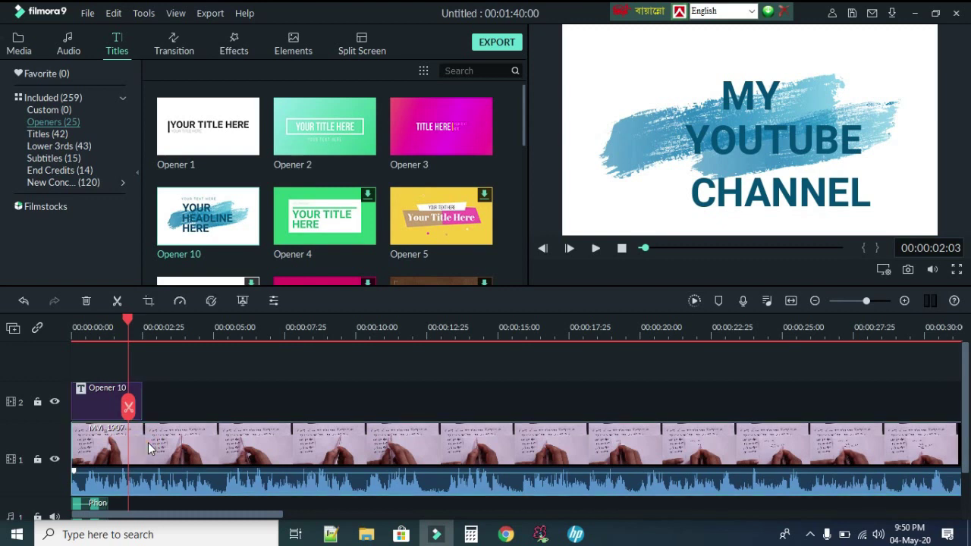
pyautogui.moveTo(148, 442); pyautogui.dragTo(218, 440)
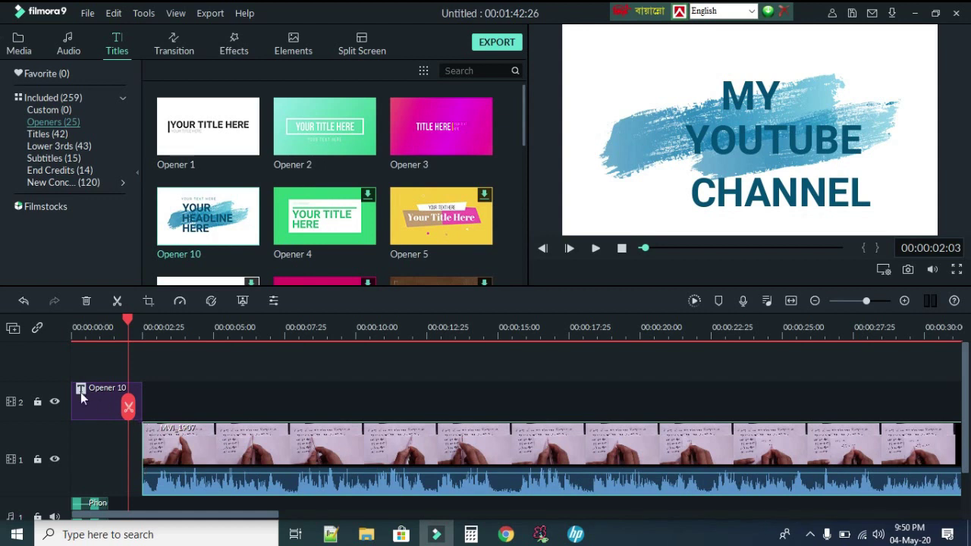
pyautogui.moveTo(82, 396); pyautogui.dragTo(74, 455)
pyautogui.moveTo(127, 321); pyautogui.dragTo(72, 341)
pyautogui.press('space')
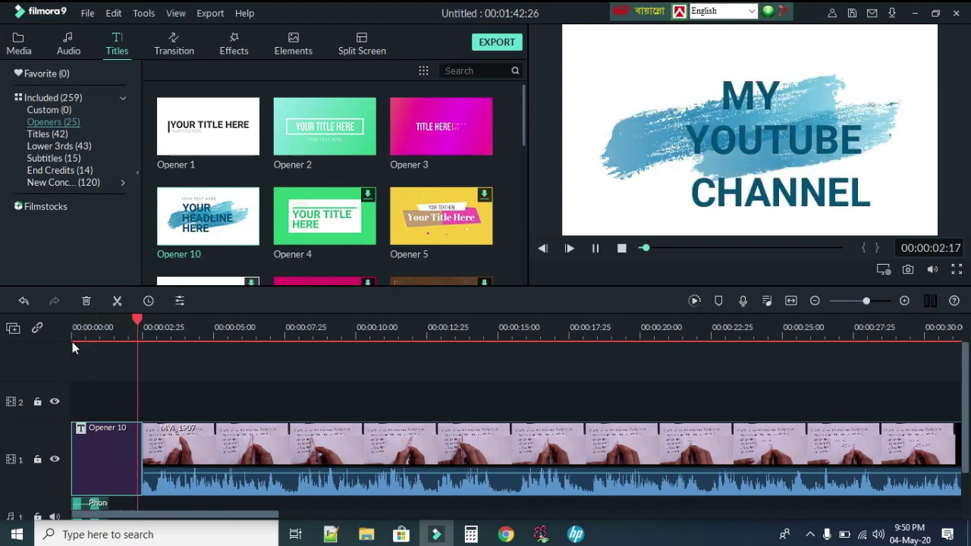
# Stop playback and shorten the Opener 10 title to end with the sound effect on audio track 1
pyautogui.press('space')
pyautogui.scroll(-2, 176, 449)
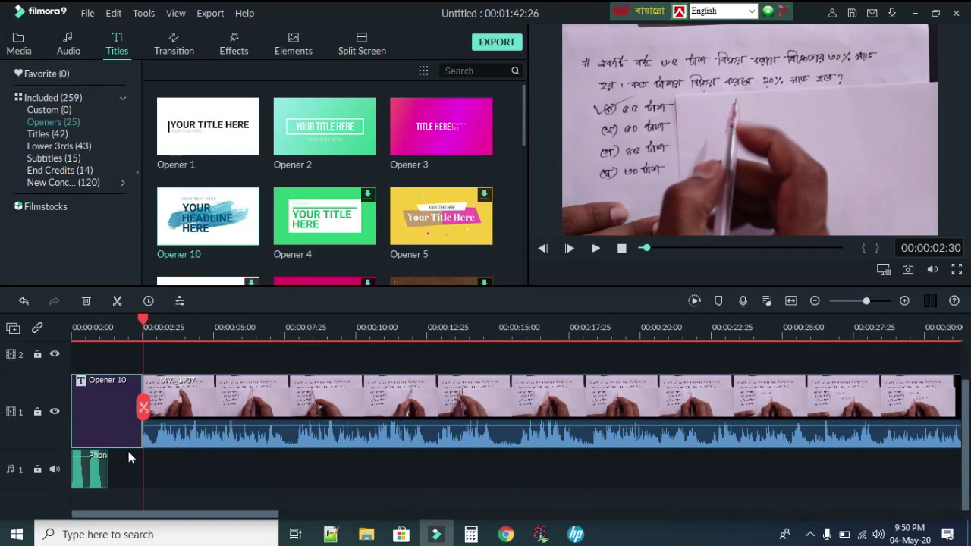
pyautogui.click(101, 470)
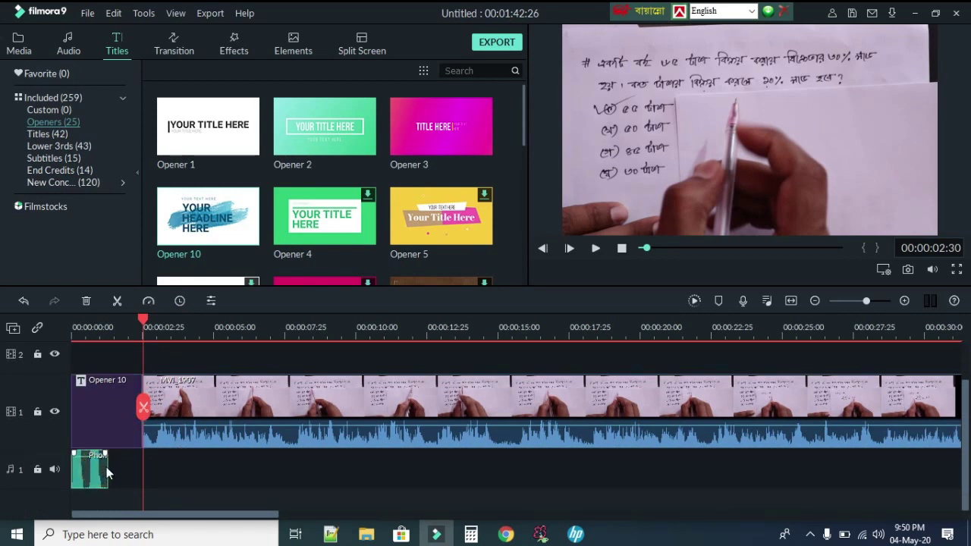
pyautogui.moveTo(108, 468)
pyautogui.mouseDown()
pyautogui.moveTo(126, 472)
pyautogui.moveTo(113, 472)
pyautogui.mouseUp()
pyautogui.click(108, 425)
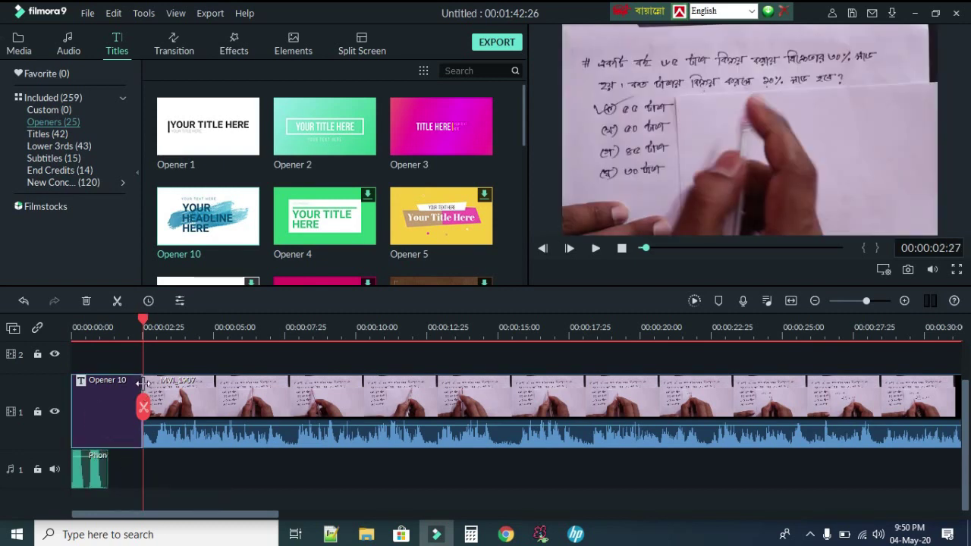
pyautogui.moveTo(139, 380); pyautogui.dragTo(108, 396)
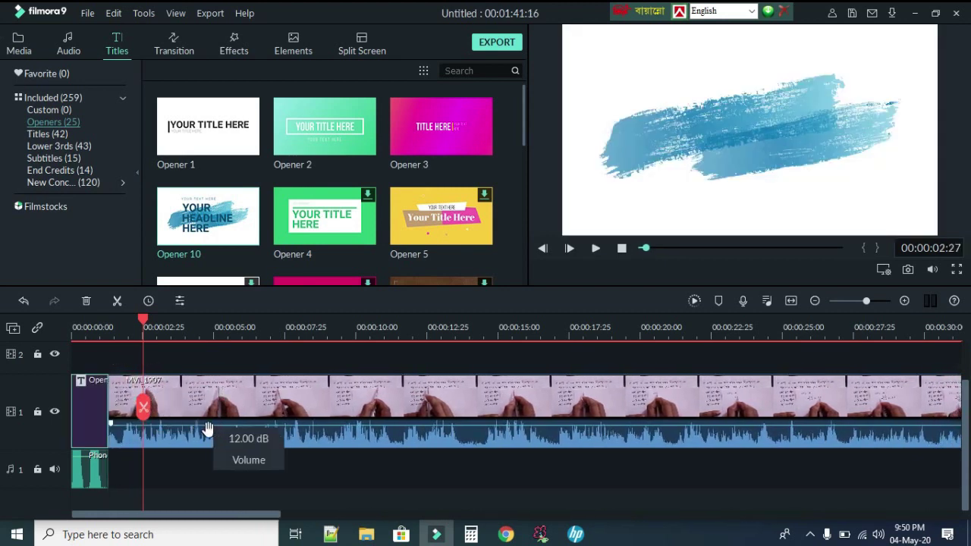
# Play the timeline from the start to check the shortened opener and its handover to the lesson footage
pyautogui.moveTo(145, 317); pyautogui.dragTo(69, 335)
pyautogui.press('space')
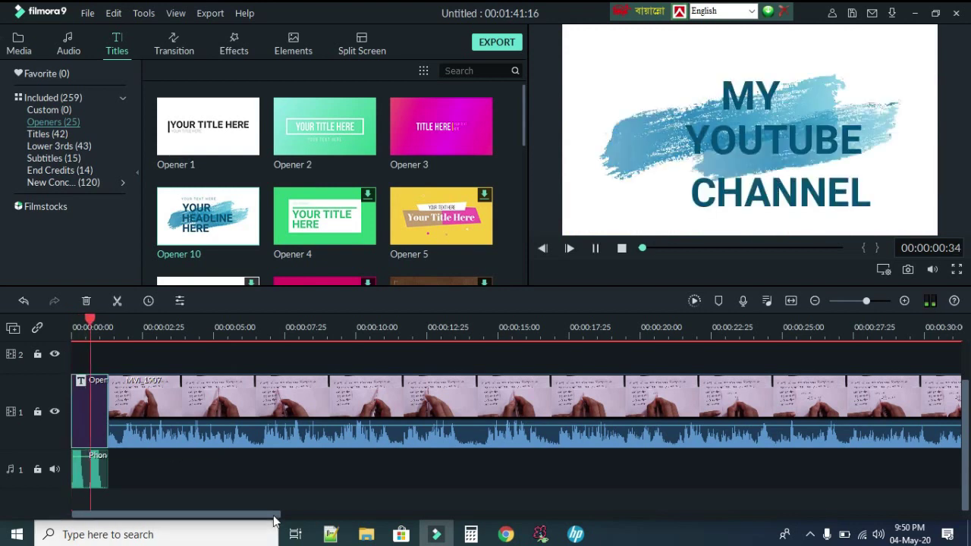
pyautogui.press('space')
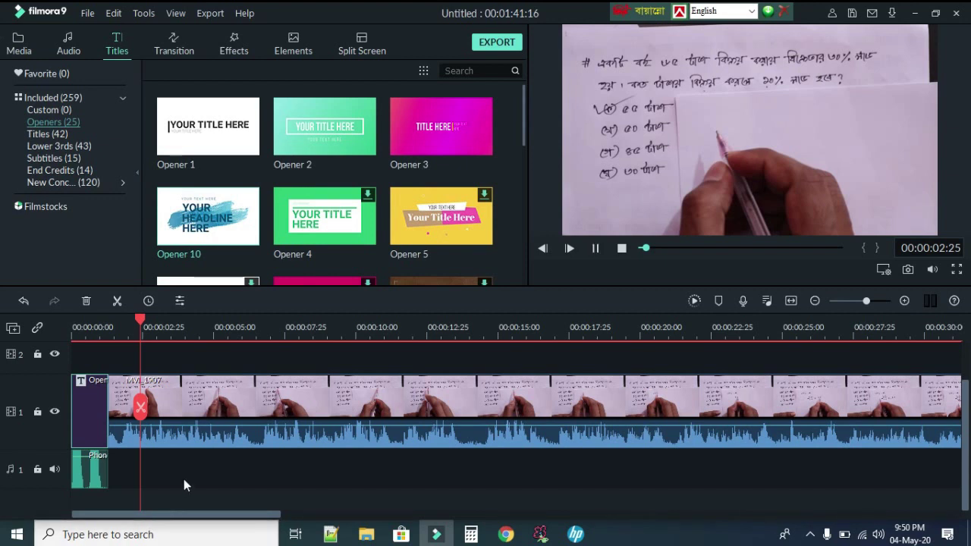
pyautogui.press('space')
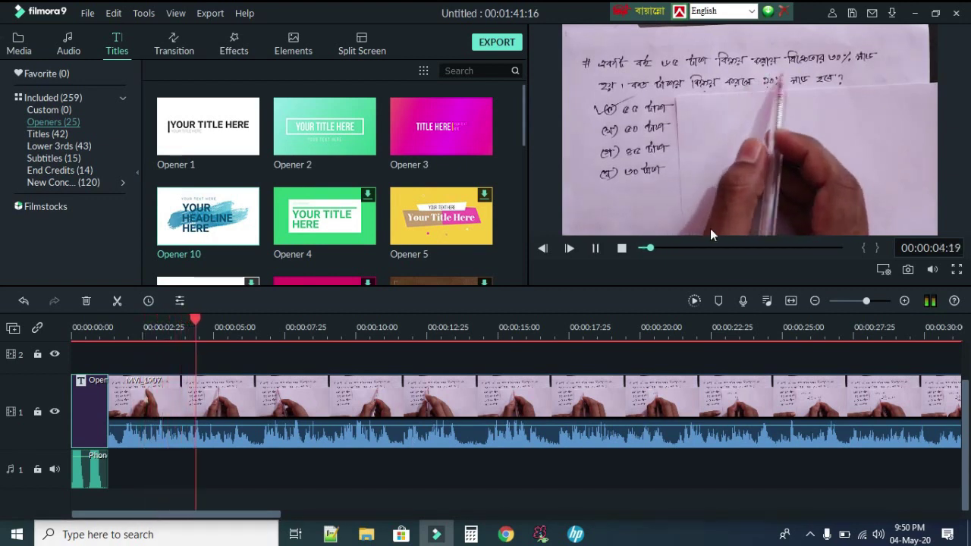
pyautogui.press('space')
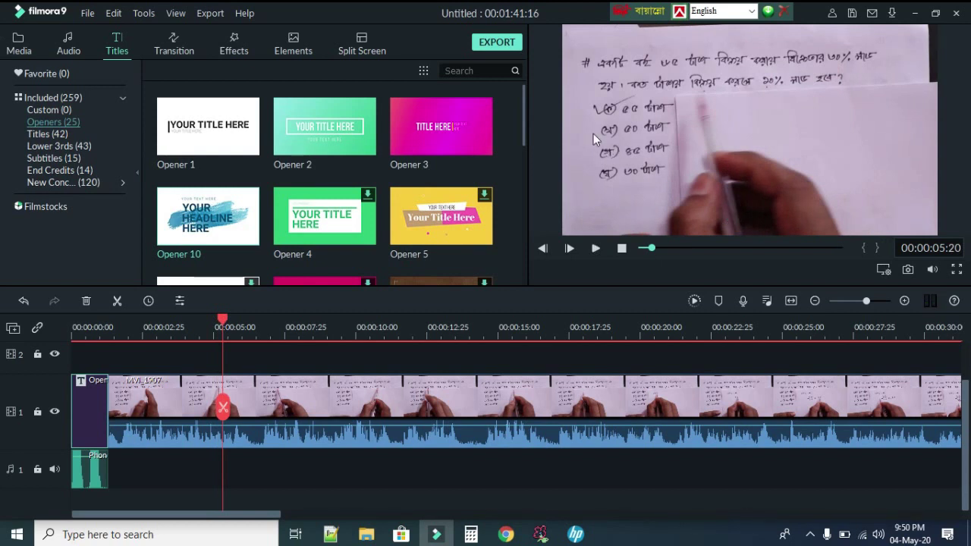
# Browse the Titles category, preview Default Title, and place it on video track 2 starting at about 00:00:18:26
pyautogui.click(46, 135)
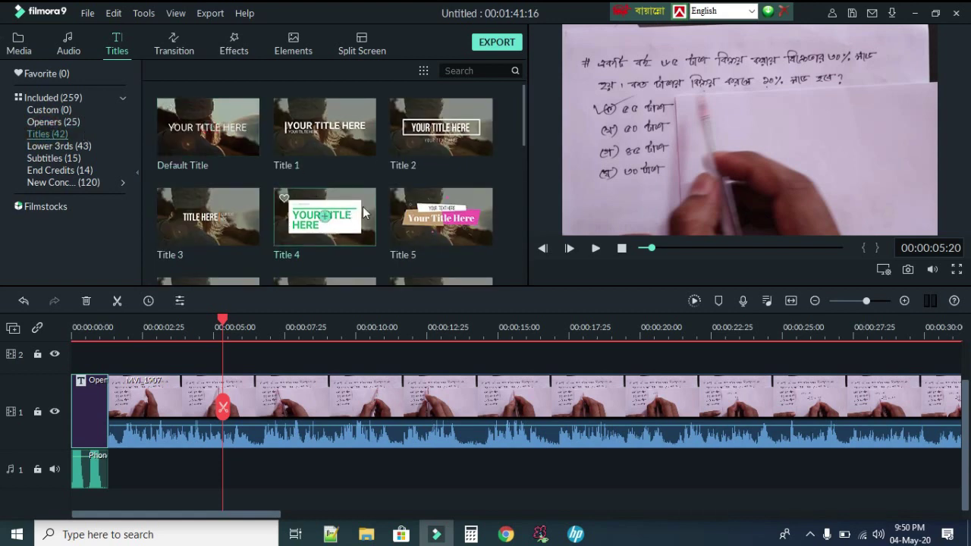
pyautogui.scroll(-3, 349, 209)
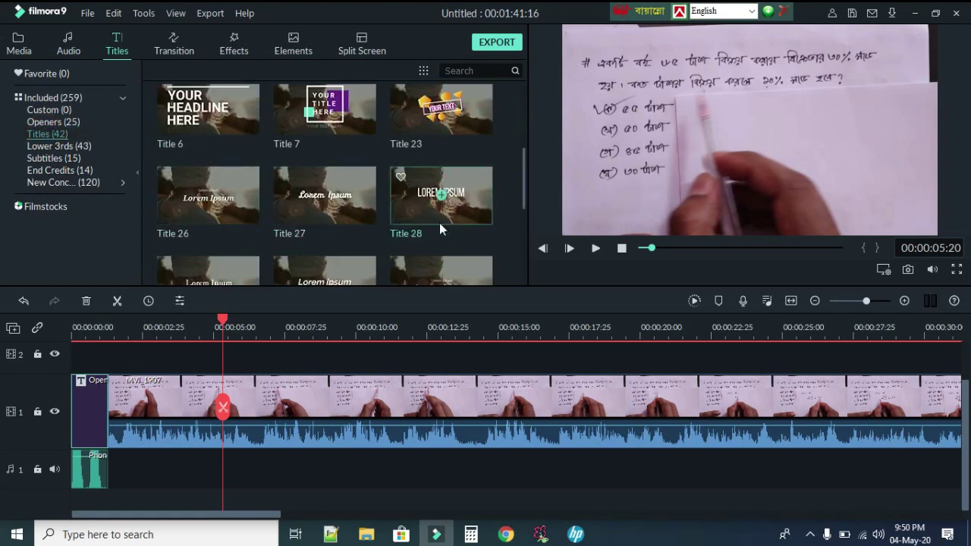
pyautogui.scroll(-5, 238, 219)
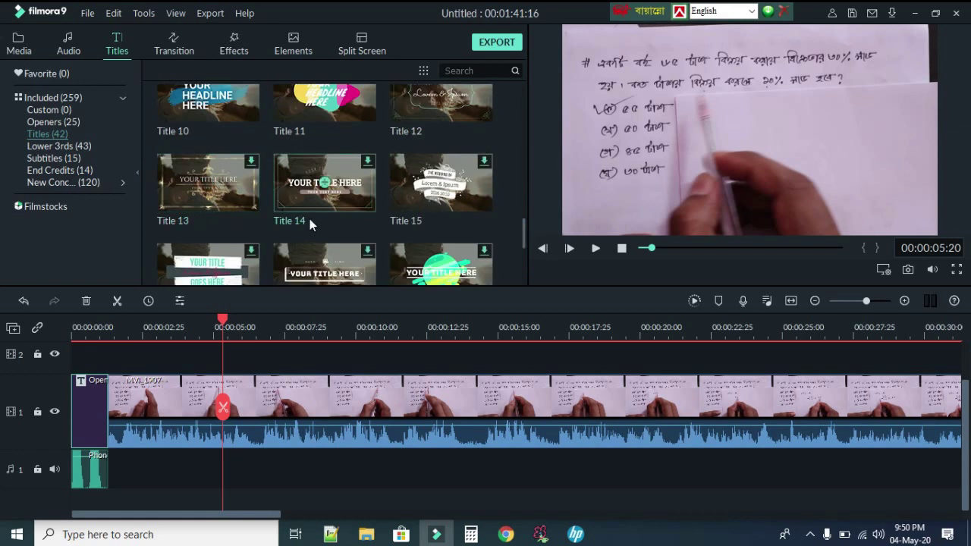
pyautogui.scroll(8, 310, 219)
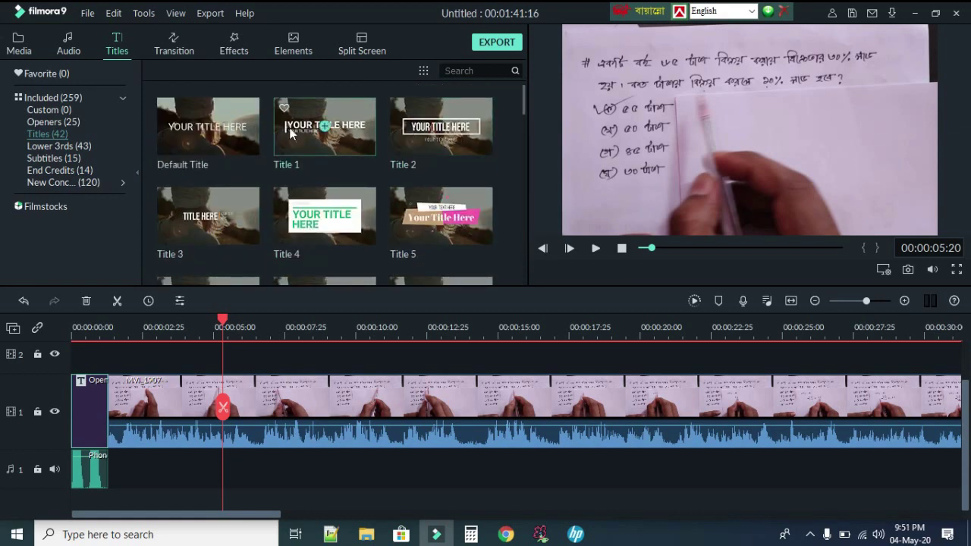
pyautogui.click(192, 131)
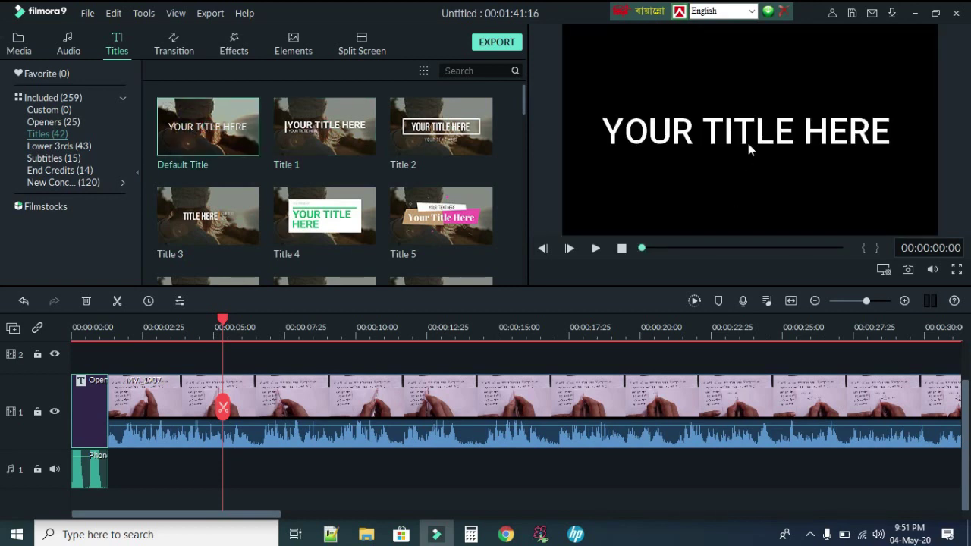
pyautogui.moveTo(194, 123); pyautogui.dragTo(245, 369)
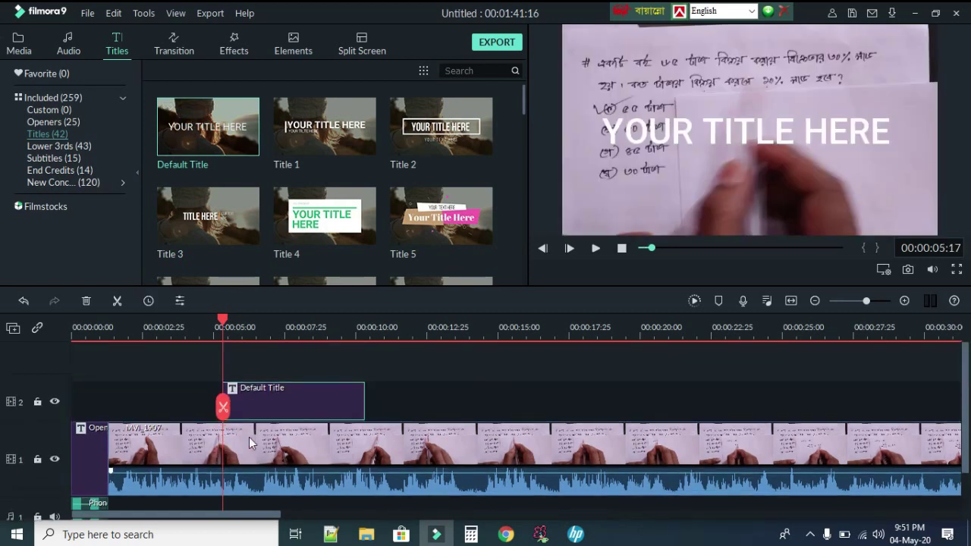
pyautogui.moveTo(282, 407); pyautogui.dragTo(657, 408)
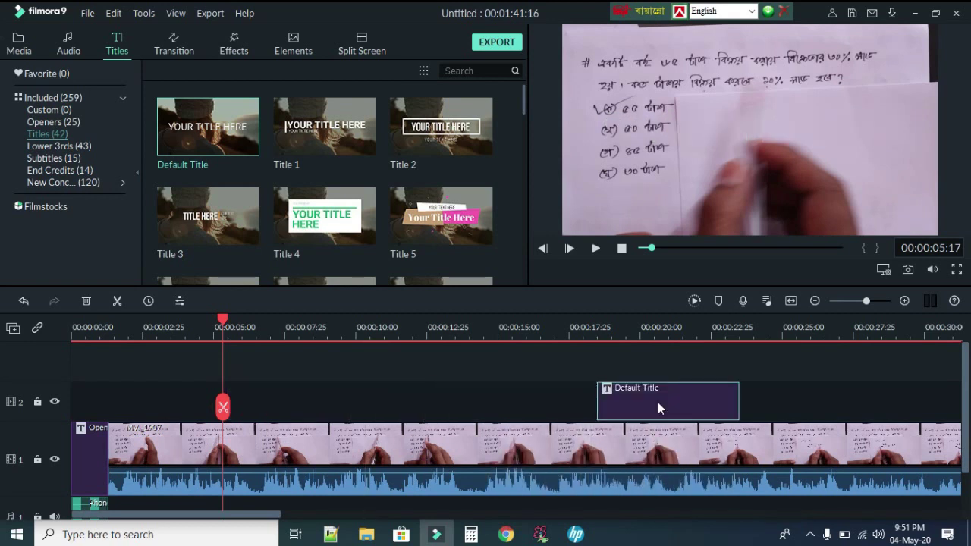
# Open the Default Title clip for editing and replace its text with "Subscribe My Channel"
pyautogui.moveTo(222, 324); pyautogui.dragTo(560, 340)
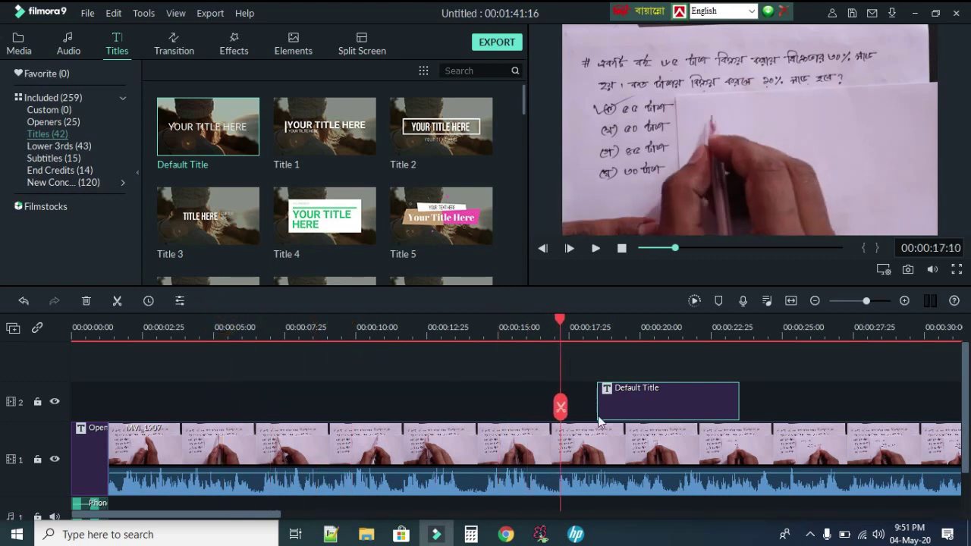
pyautogui.click(629, 405)
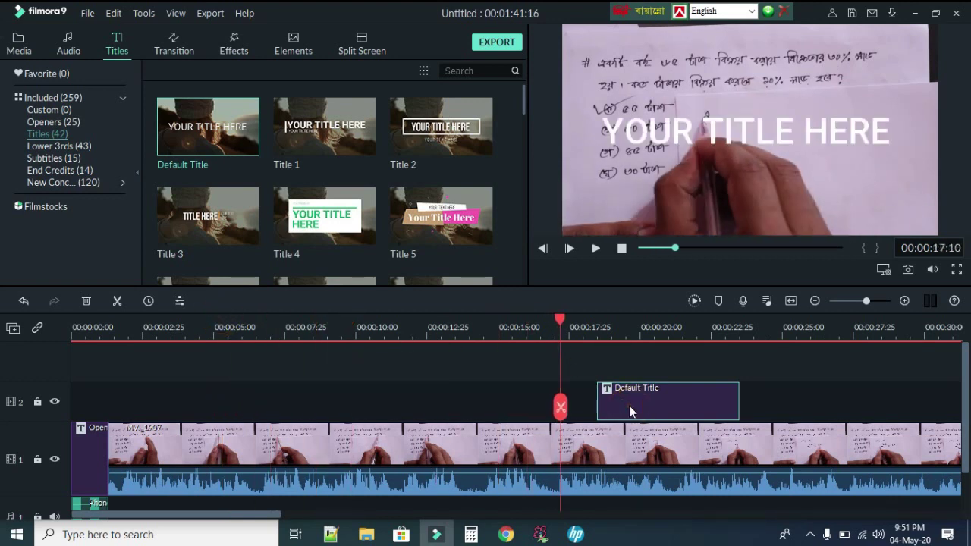
pyautogui.doubleClick(628, 405)
pyautogui.click(323, 132)
pyautogui.moveTo(325, 132); pyautogui.dragTo(238, 145)
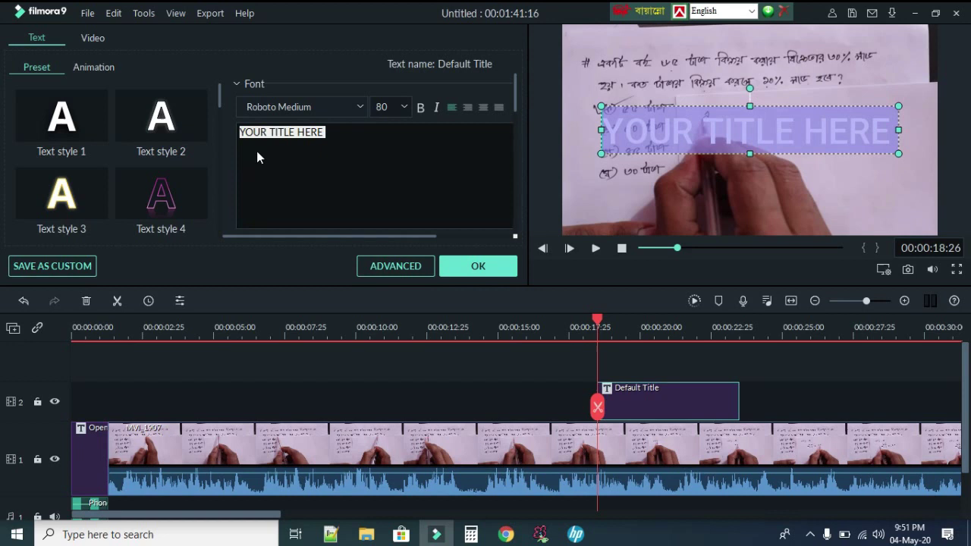
pyautogui.write('S')
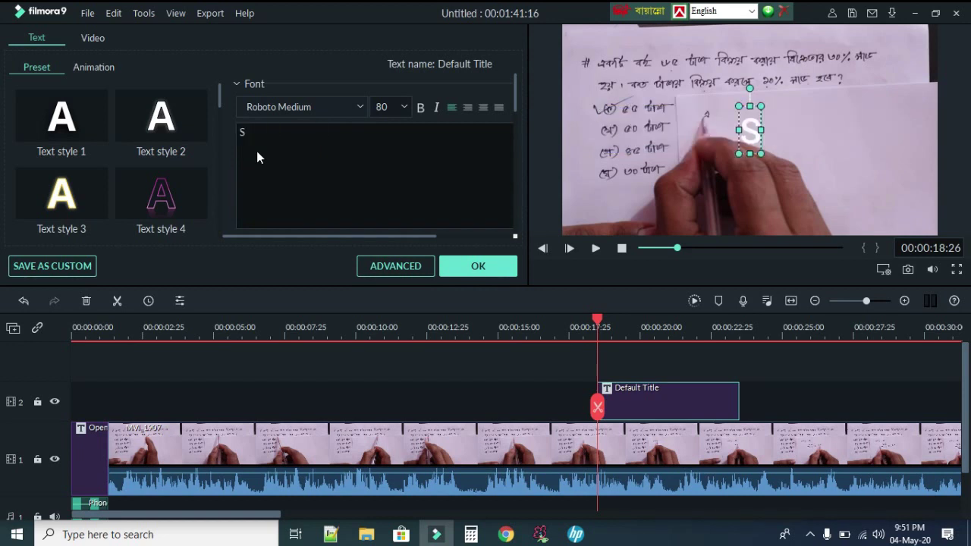
pyautogui.write('ubscribe My Channel')
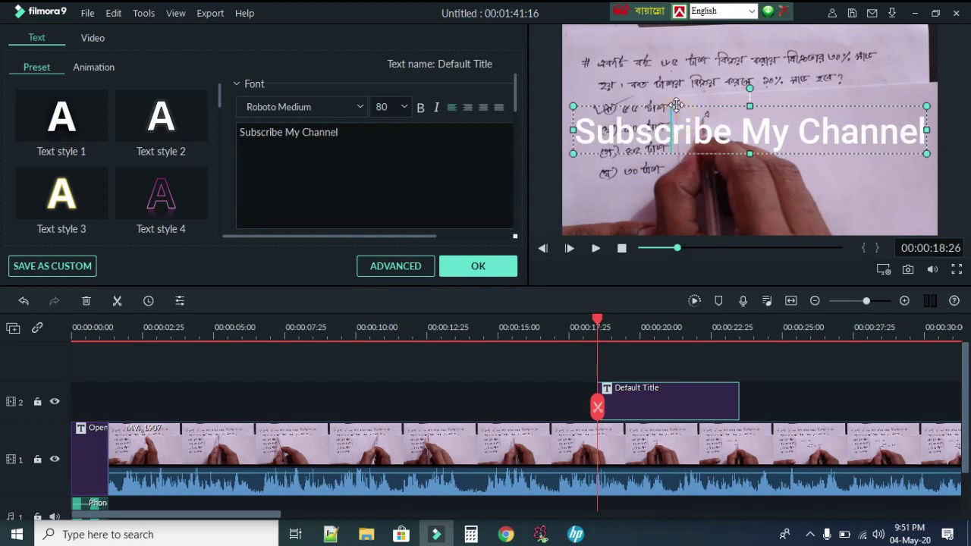
# Move the "Subscribe My Channel" text down to the bottom of the frame and apply Text style 8
pyautogui.moveTo(679, 110); pyautogui.dragTo(680, 182)
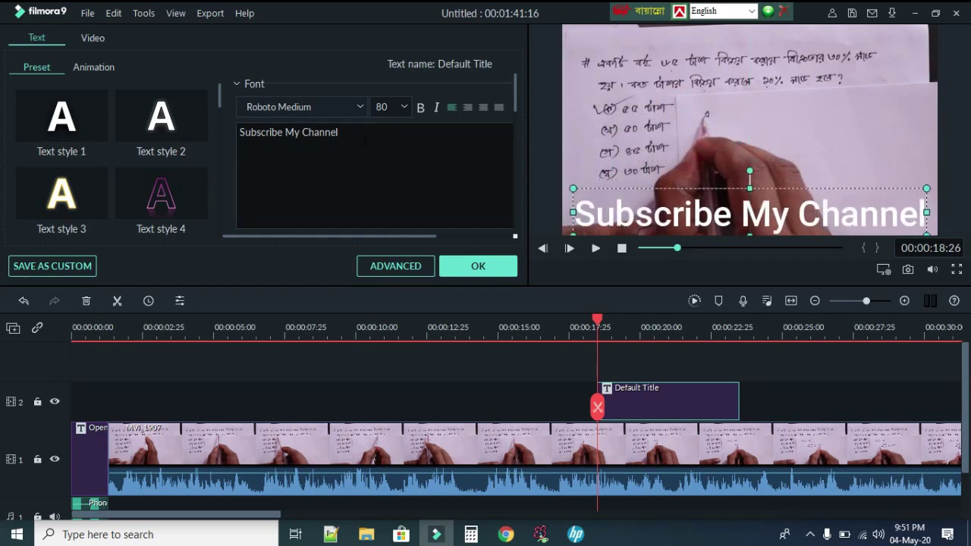
pyautogui.moveTo(347, 132); pyautogui.dragTo(239, 132)
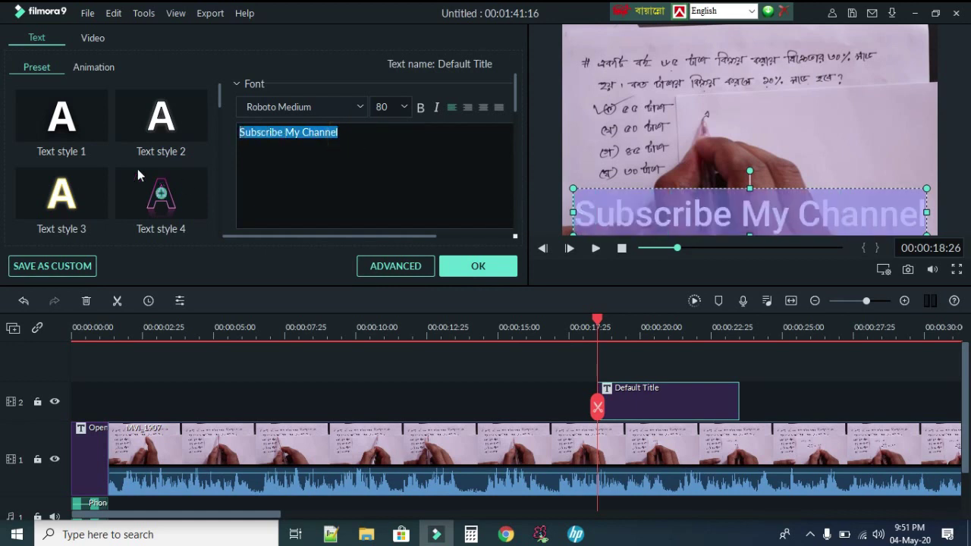
pyautogui.scroll(-2, 137, 171)
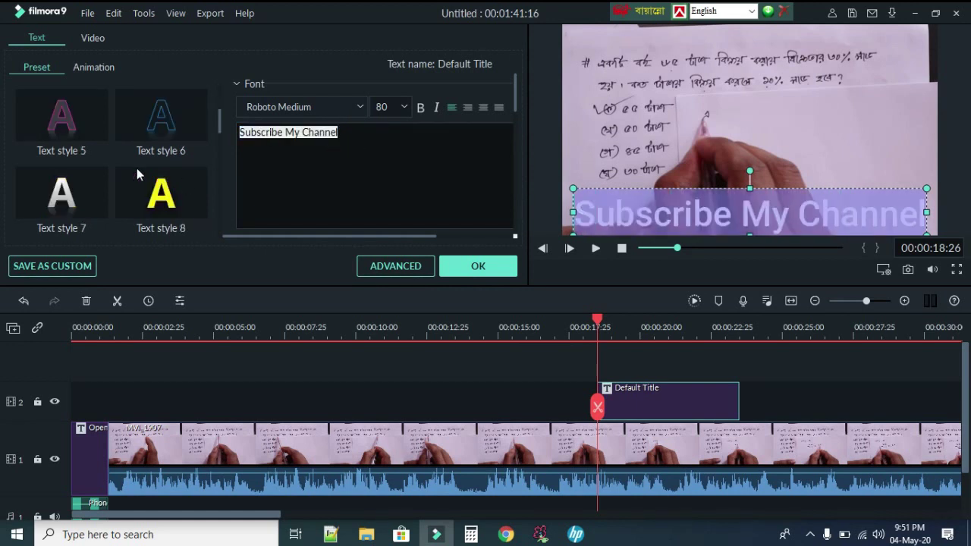
pyautogui.doubleClick(169, 197)
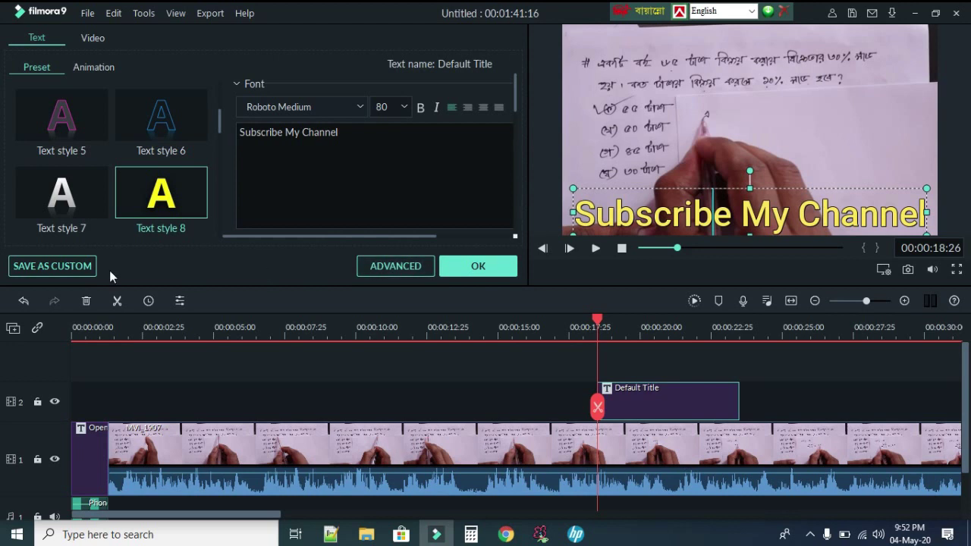
pyautogui.scroll(-2, 201, 160)
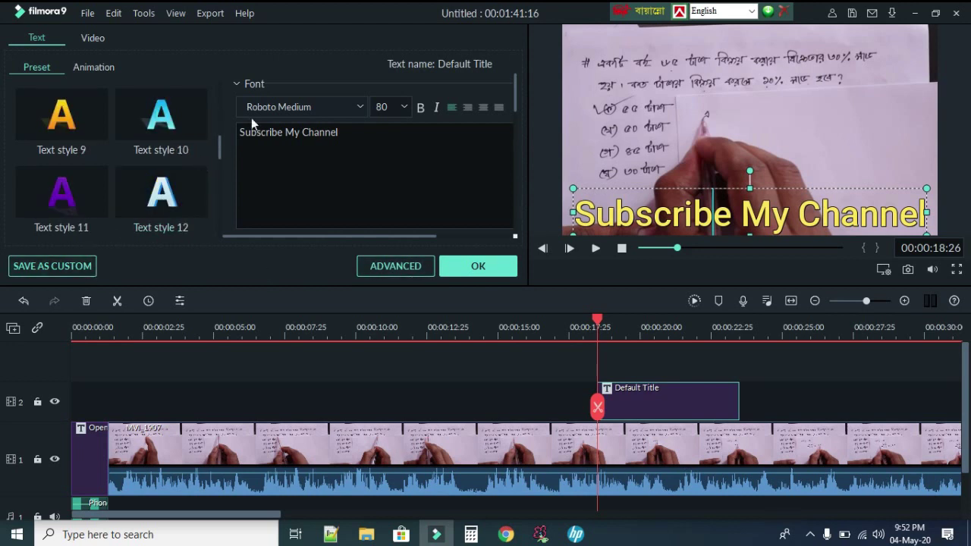
# Make the "Subscribe My Channel" text bold and accept the title edits
pyautogui.click(403, 108)
pyautogui.click(429, 161)
pyautogui.moveTo(340, 133); pyautogui.dragTo(230, 131)
pyautogui.click(418, 107)
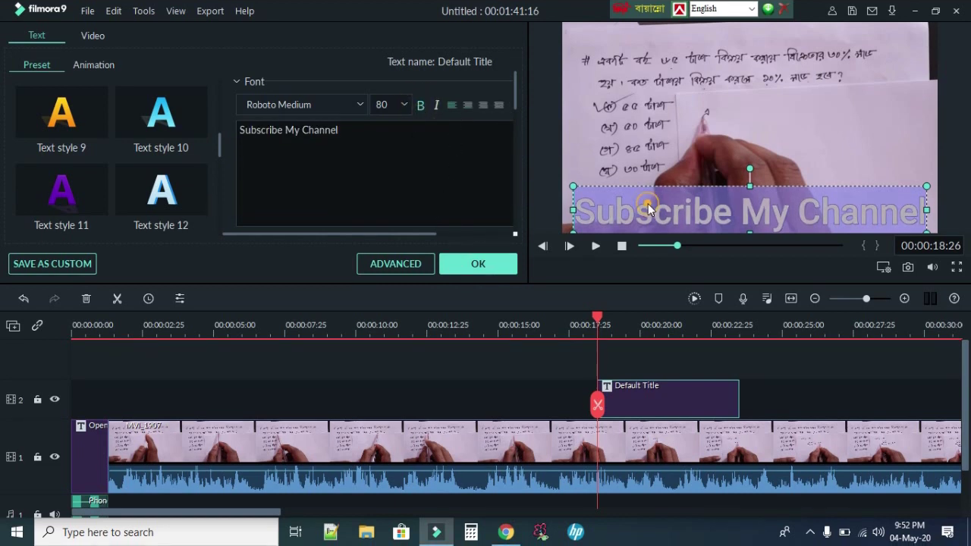
pyautogui.click(480, 266)
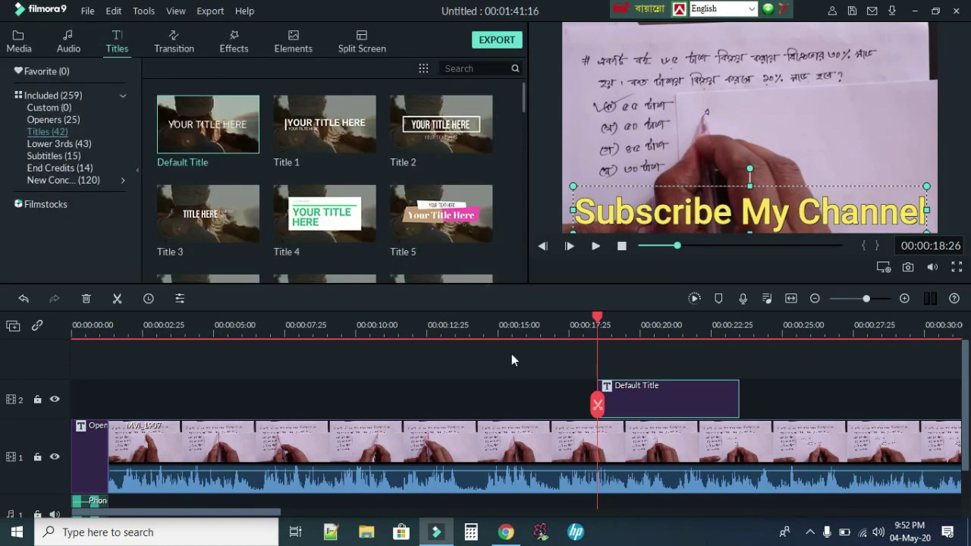
# Play the timeline from about 00:00:15:32 to check how the subscribe title appears over the footage
pyautogui.moveTo(597, 318); pyautogui.dragTo(516, 319)
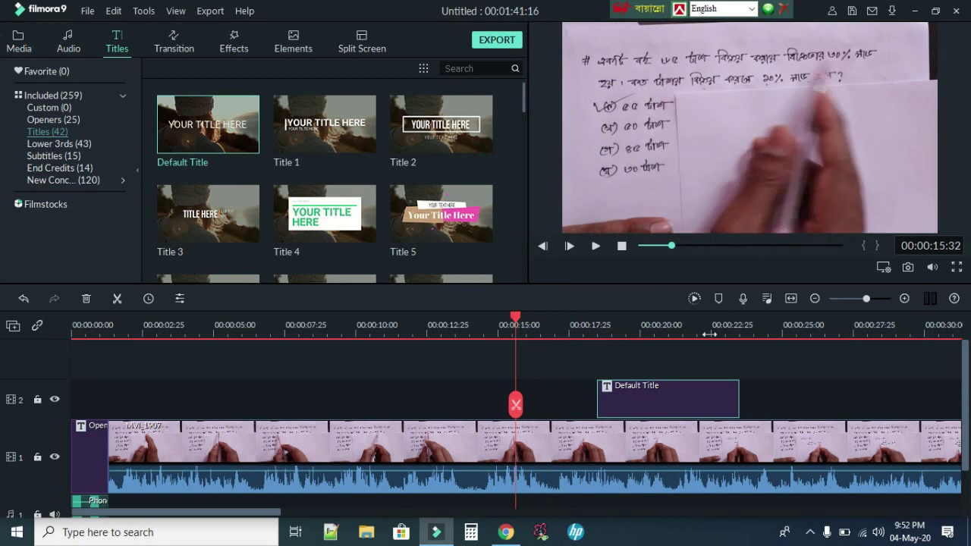
pyautogui.press('space')
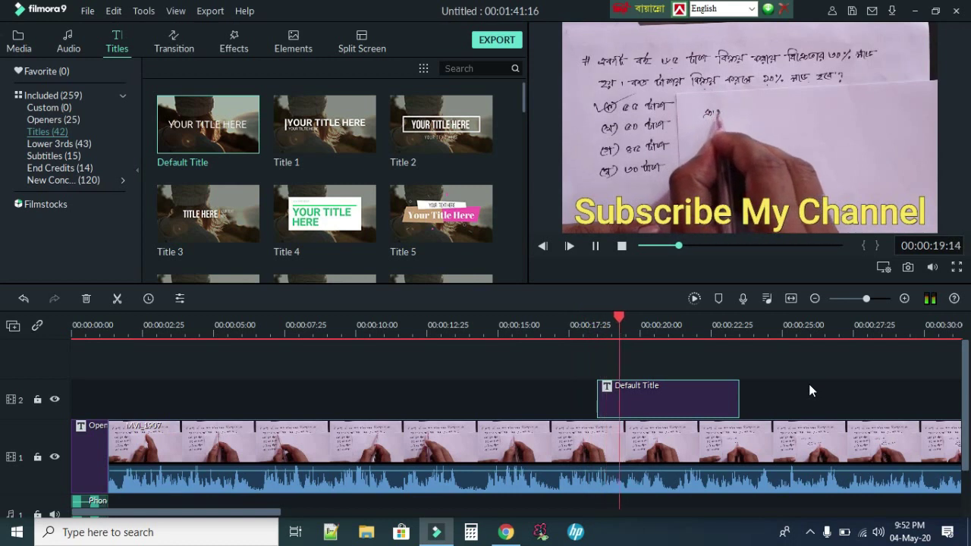
pyautogui.press('space')
# Add the Credit 1 end credit to video track 2 after the subscribe title
pyautogui.moveTo(219, 513); pyautogui.dragTo(241, 515)
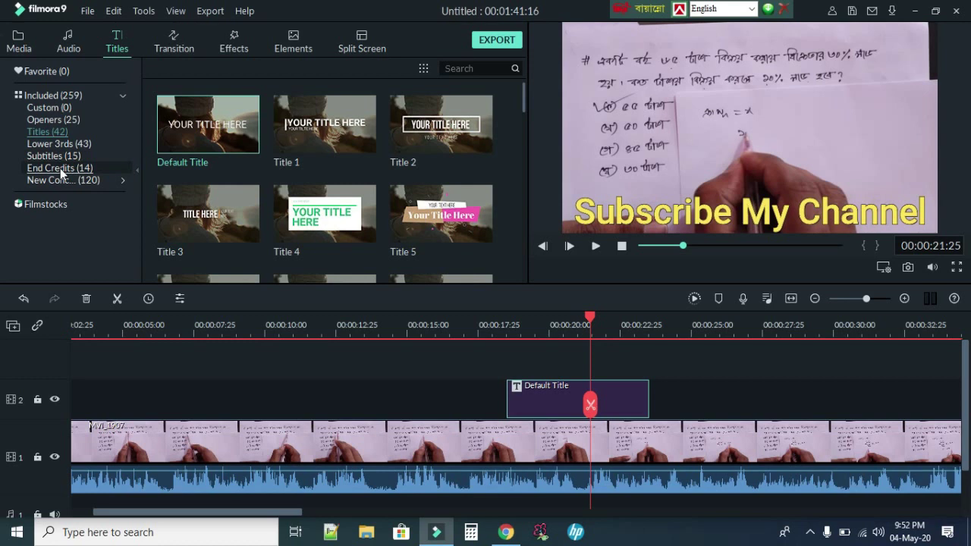
pyautogui.click(60, 168)
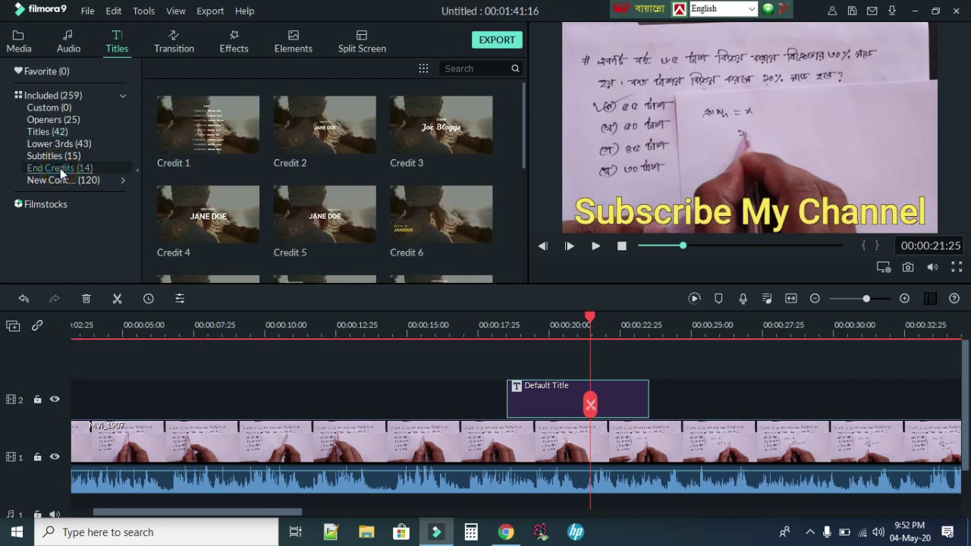
pyautogui.click(225, 130)
pyautogui.moveTo(225, 119); pyautogui.dragTo(754, 409)
pyautogui.moveTo(842, 395); pyautogui.dragTo(796, 396)
# Move the Credit 1 title along track 2 so that it ends together with the footage on track 1
pyautogui.moveTo(217, 511); pyautogui.dragTo(397, 520)
pyautogui.moveTo(262, 406); pyautogui.dragTo(963, 396)
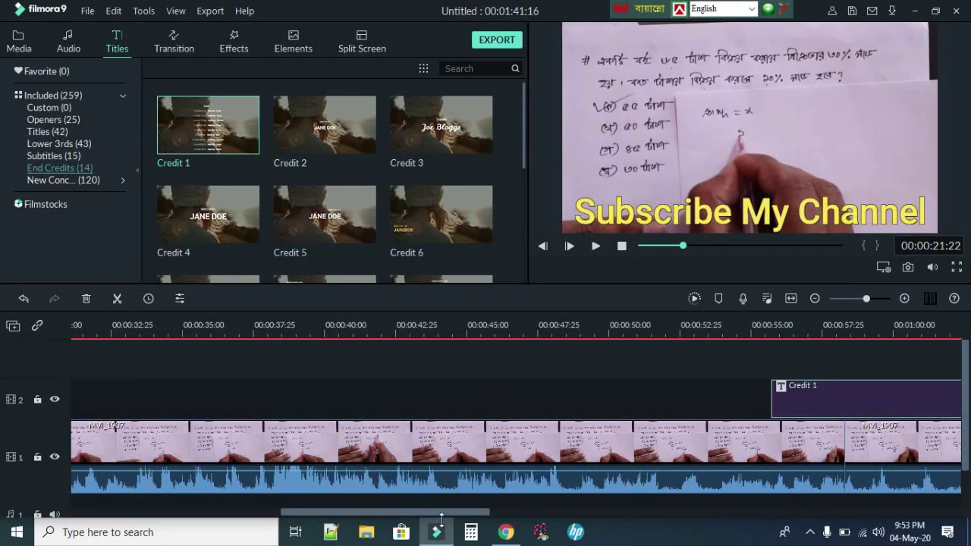
pyautogui.moveTo(385, 512); pyautogui.dragTo(562, 512)
pyautogui.moveTo(157, 398); pyautogui.dragTo(837, 390)
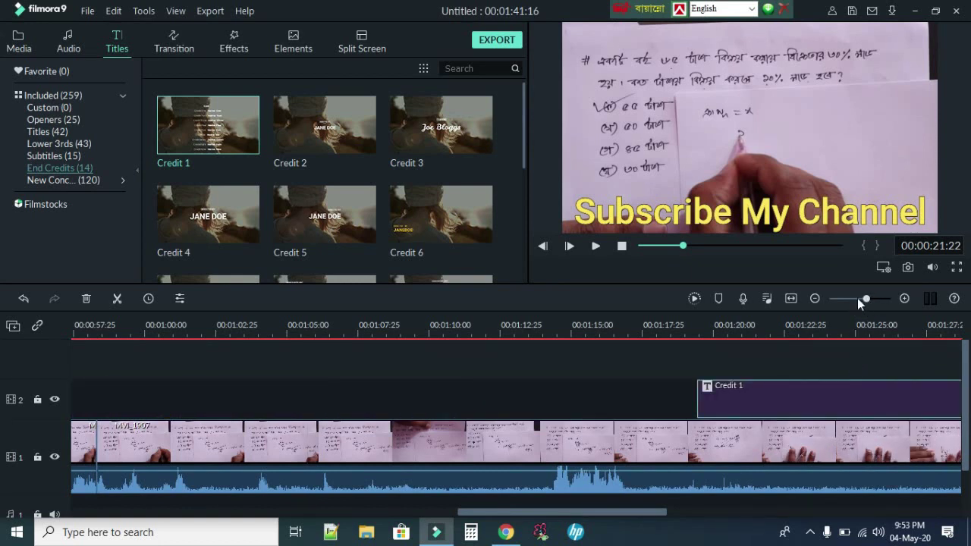
pyautogui.click(861, 298)
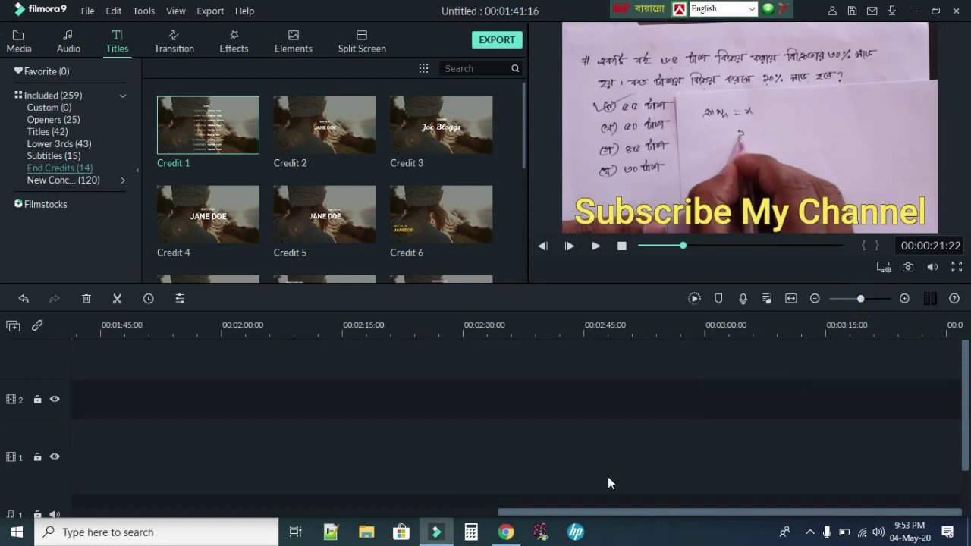
pyautogui.scroll(5, 572, 516)
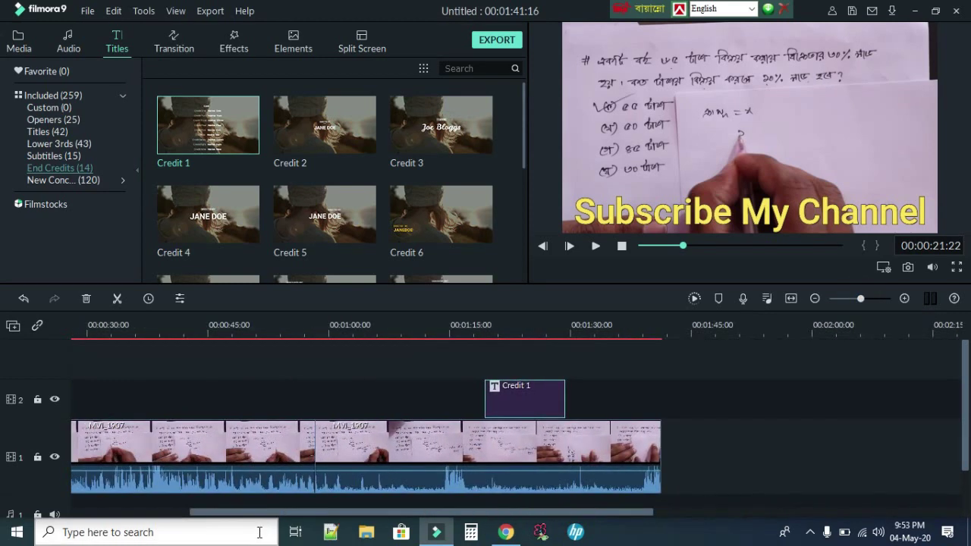
pyautogui.moveTo(499, 391); pyautogui.dragTo(594, 407)
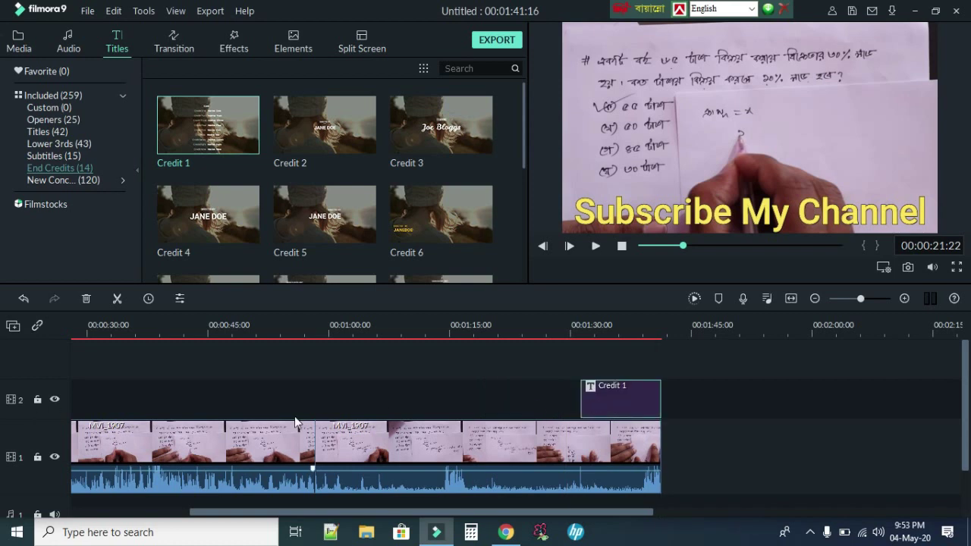
# Delete the word "Name" from the Credit One line of the Credit 1 text, accept the edit and play the credits
pyautogui.doubleClick(610, 399)
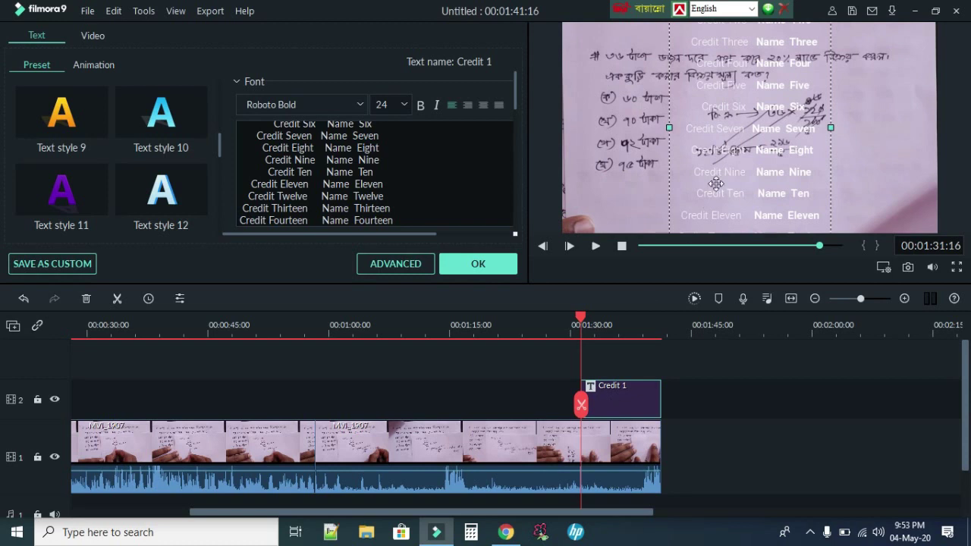
pyautogui.scroll(3, 385, 142)
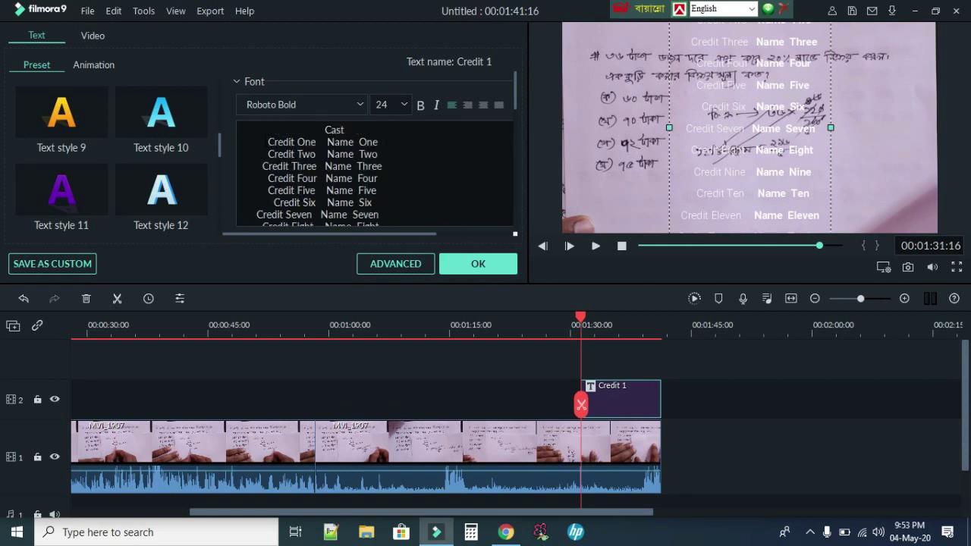
pyautogui.doubleClick(327, 144)
pyautogui.press('BackSpace')
pyautogui.click(484, 265)
pyautogui.press('space')
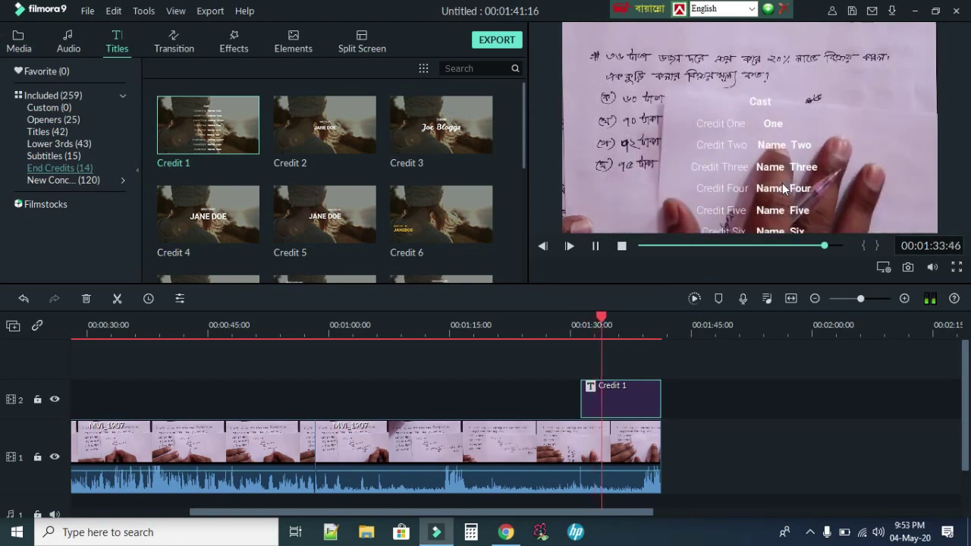
pyautogui.press('space')
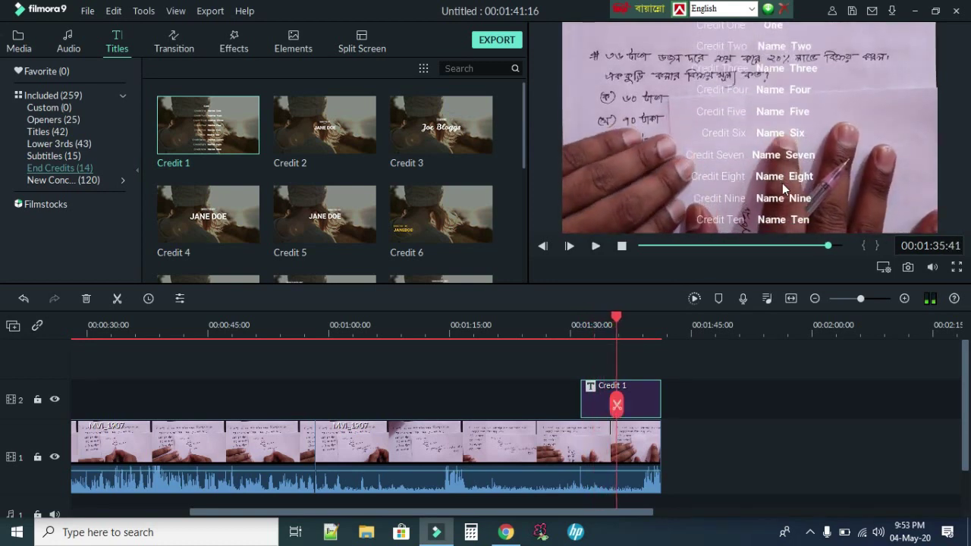
# Apply Text style 9 to all the text of the Credit 1 title and accept the change
pyautogui.doubleClick(589, 405)
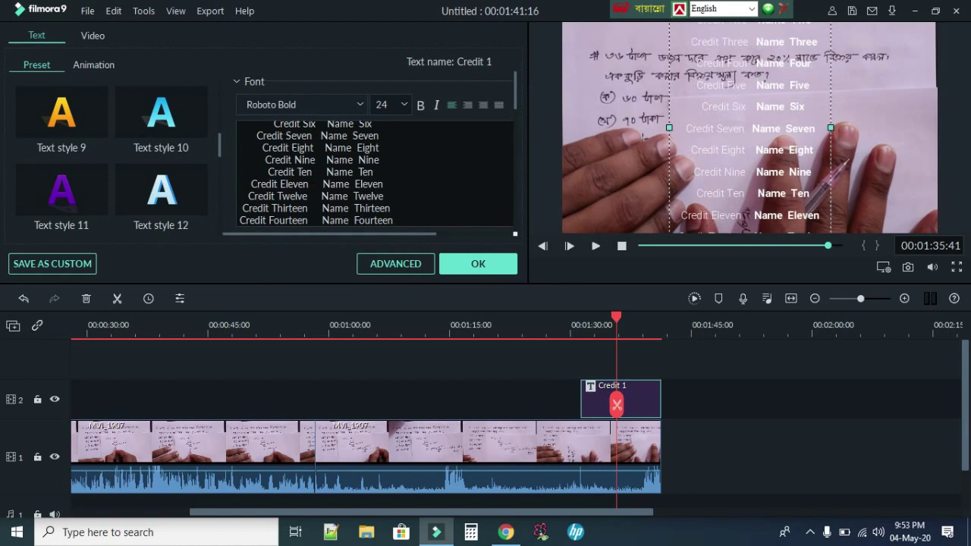
pyautogui.click(239, 131)
pyautogui.hotkey('ctrl', 'a')
pyautogui.click(56, 125)
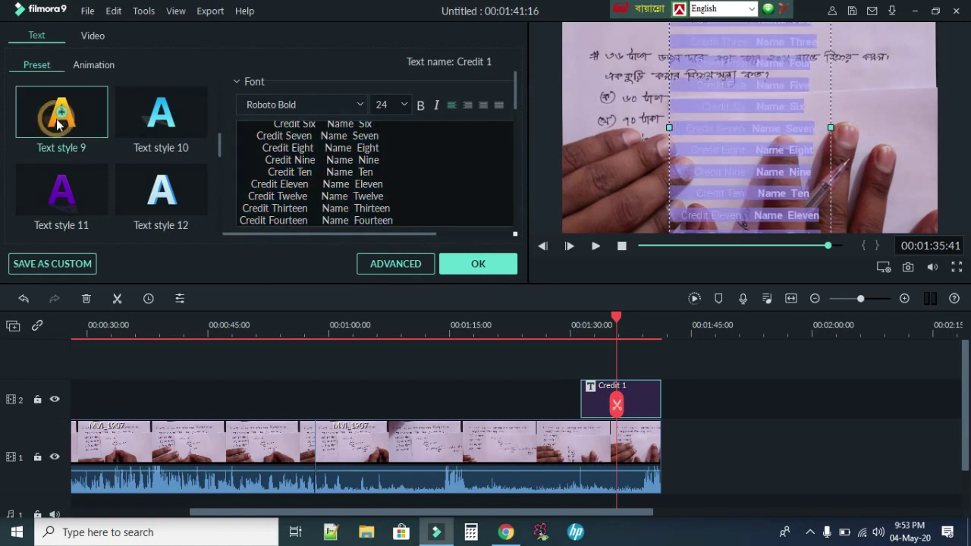
pyautogui.click(472, 265)
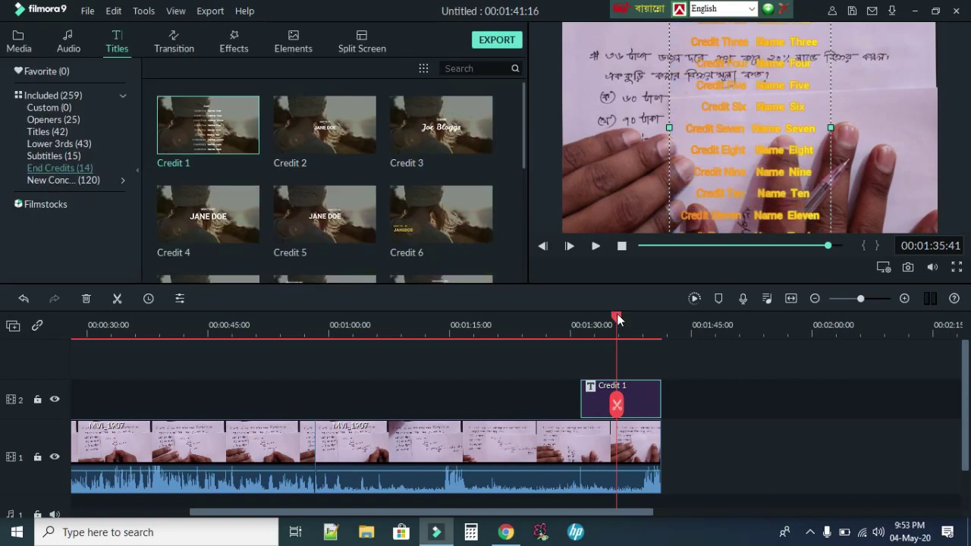
# Play the timeline over the Credit 1 title to check the restyled scrolling credits
pyautogui.press('Up')
pyautogui.press('space')
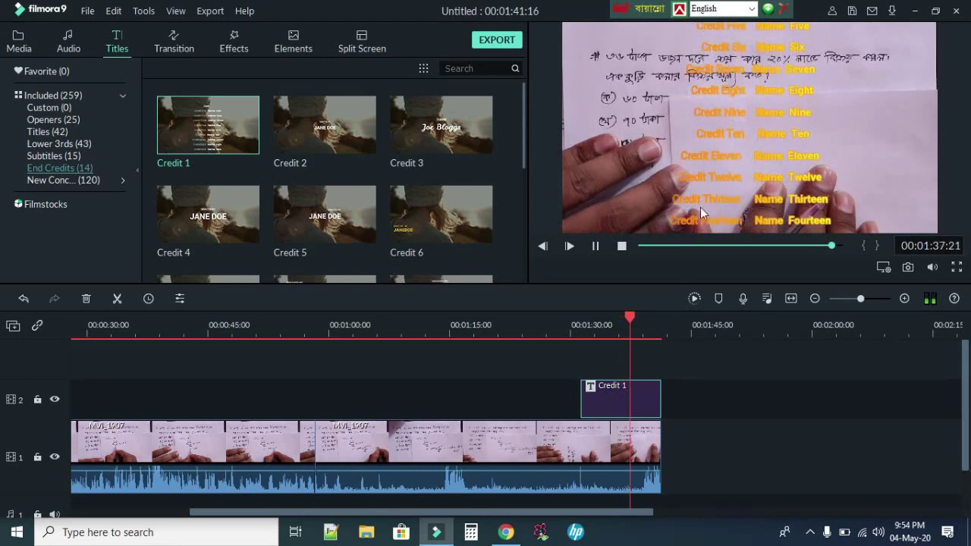
pyautogui.press('space')
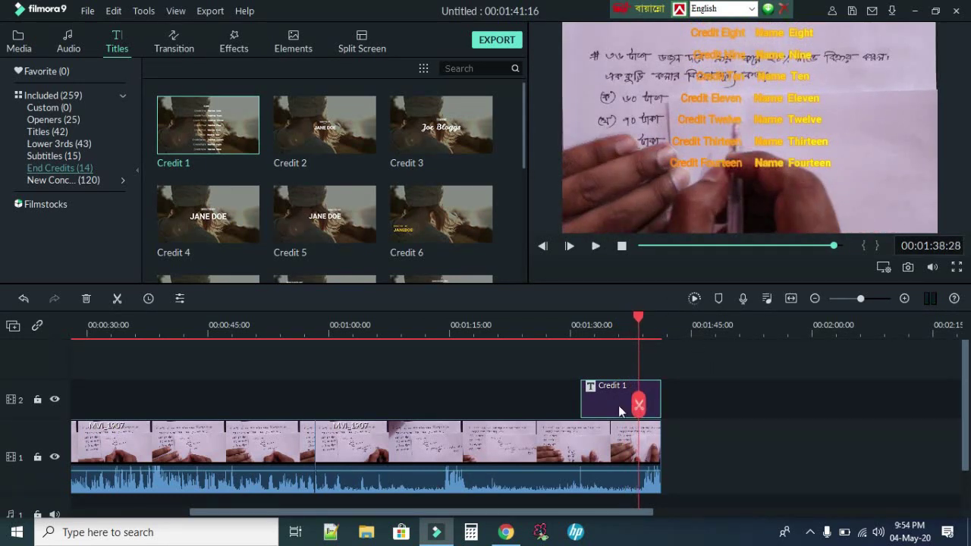
# Move the Credit 1 title on track 2 to start right after the footage ends and play it through
pyautogui.moveTo(606, 407); pyautogui.dragTo(678, 397)
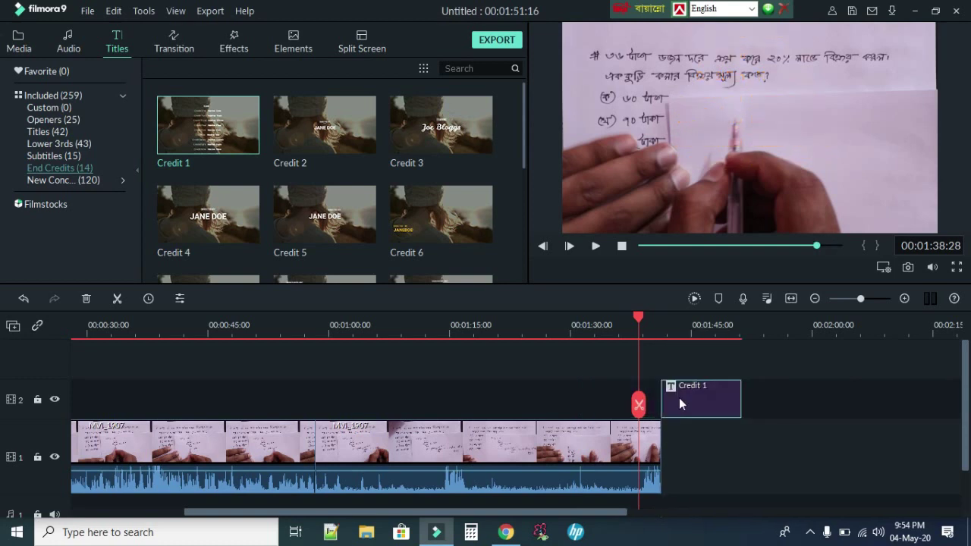
pyautogui.press('space')
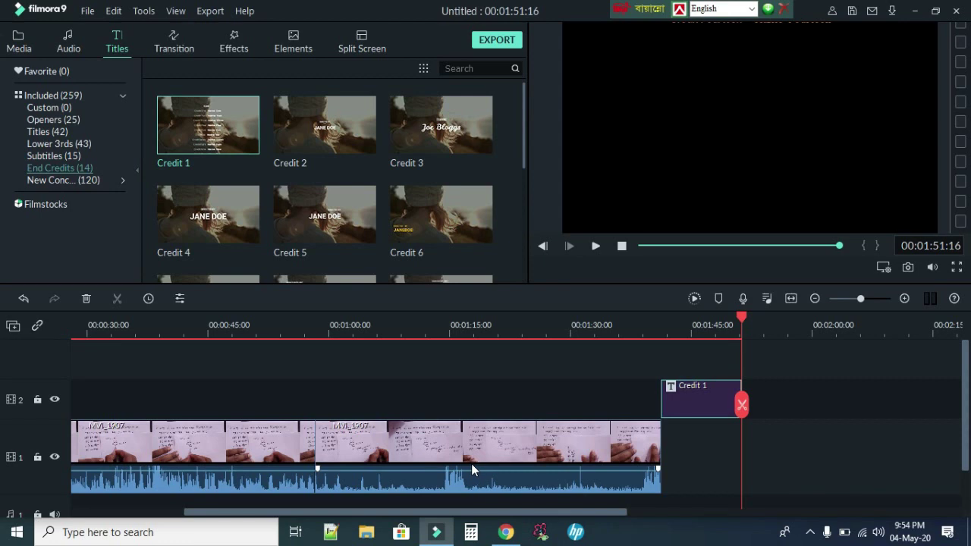
pyautogui.moveTo(304, 513); pyautogui.dragTo(163, 523)
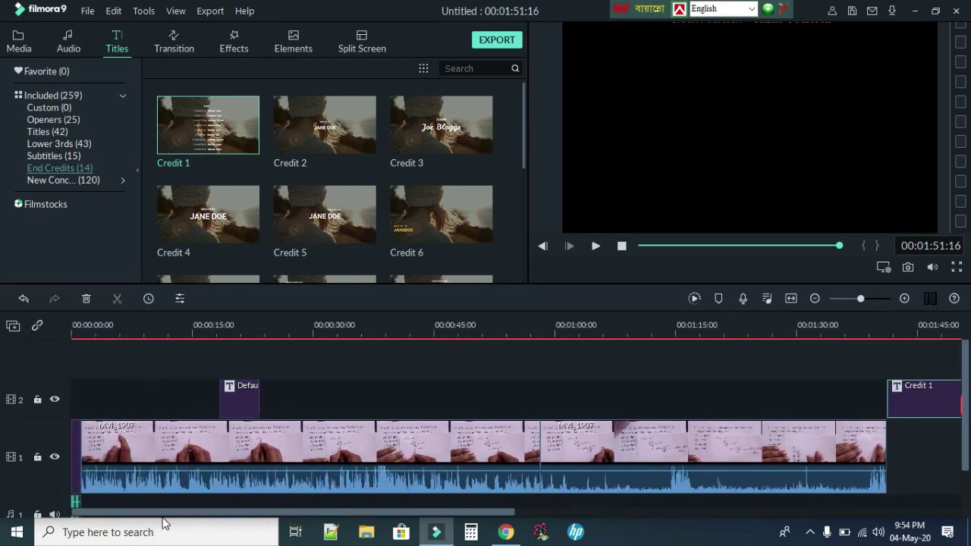
pyautogui.click(869, 298)
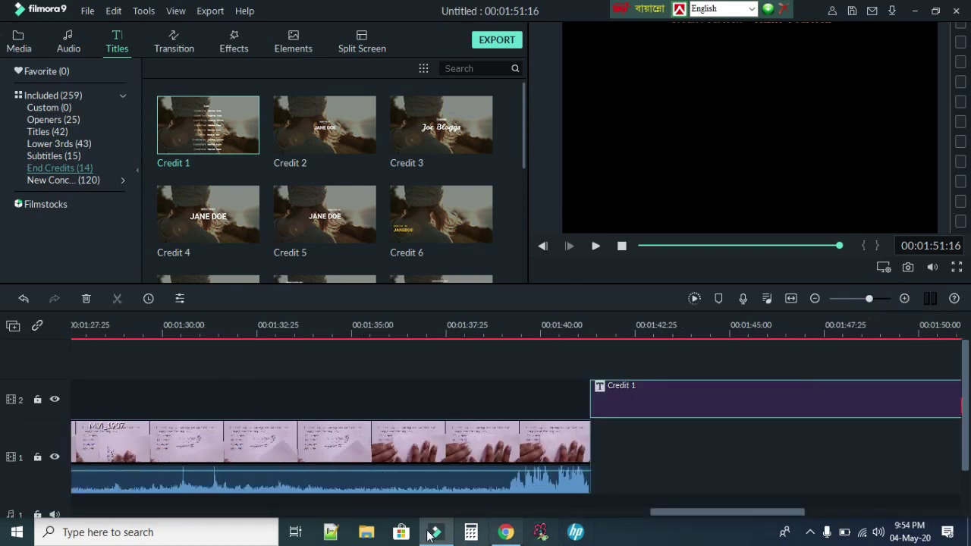
pyautogui.moveTo(692, 513); pyautogui.dragTo(182, 520)
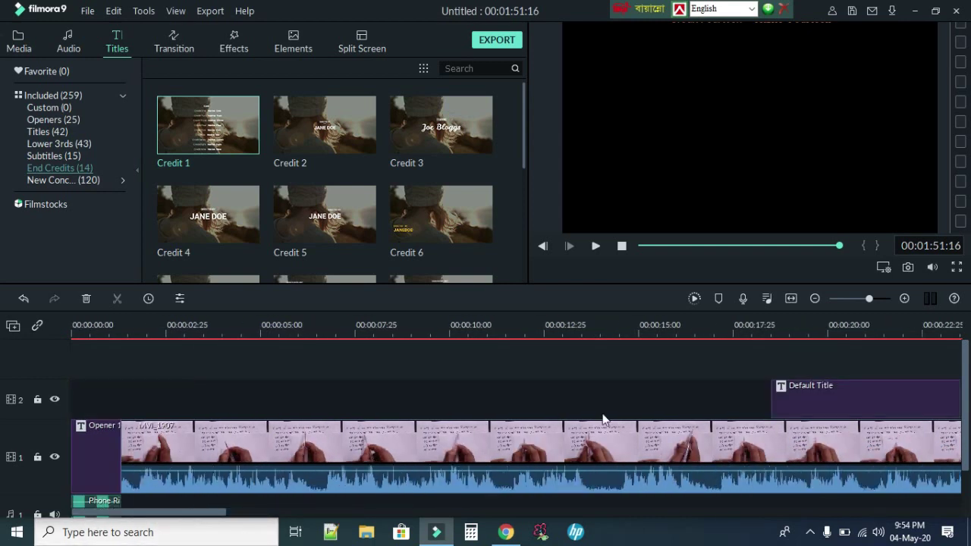
pyautogui.click(861, 299)
pyautogui.moveTo(455, 512); pyautogui.dragTo(557, 503)
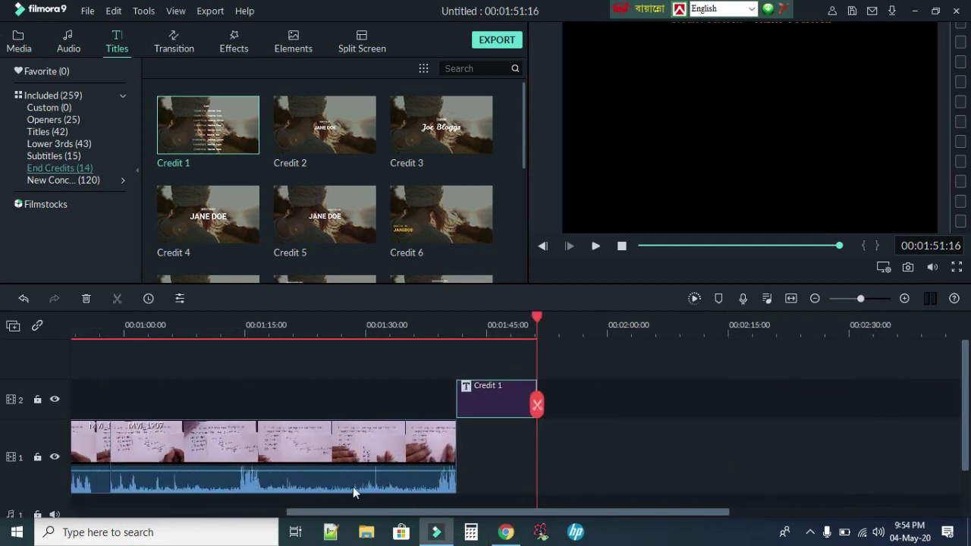
pyautogui.scroll(5, 345, 494)
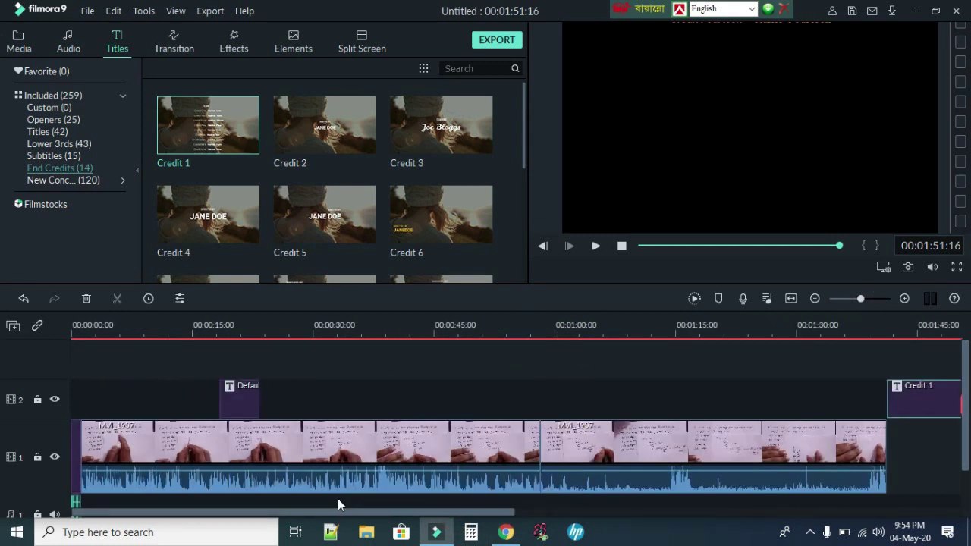
# Add the Box Turn 1 transition to the end of the Default Title clip on track 2
pyautogui.click(172, 39)
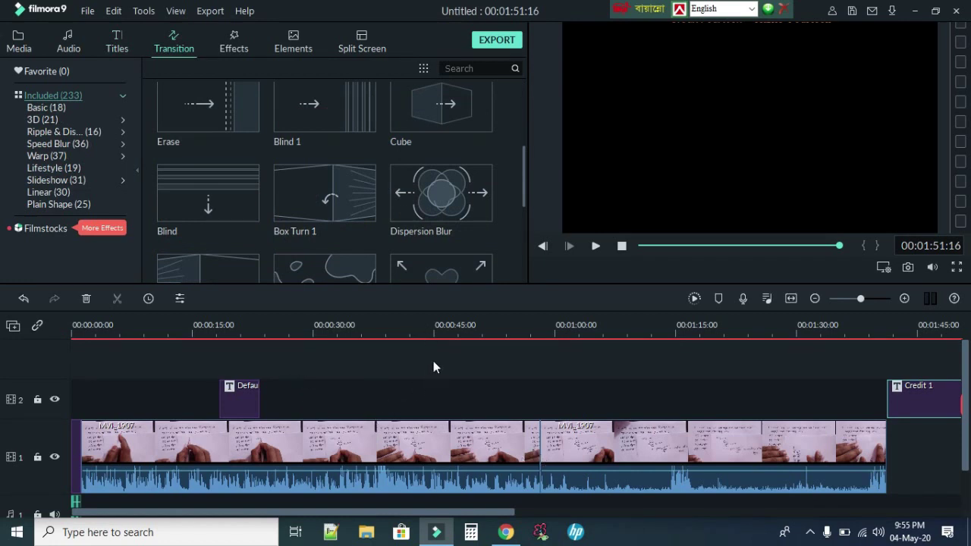
pyautogui.click(403, 513)
pyautogui.click(438, 512)
pyautogui.hscroll(5, 323, 403)
pyautogui.press('space')
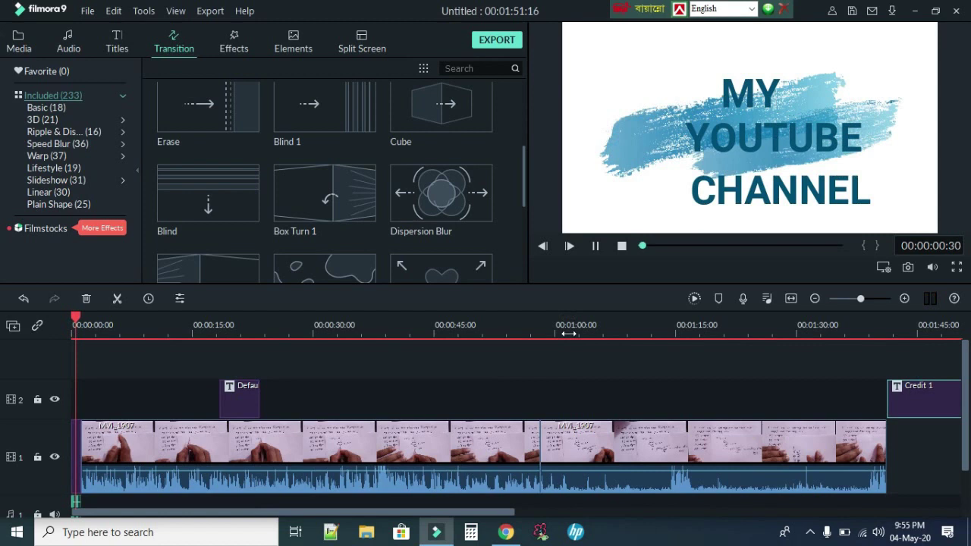
pyautogui.moveTo(83, 319); pyautogui.dragTo(540, 363)
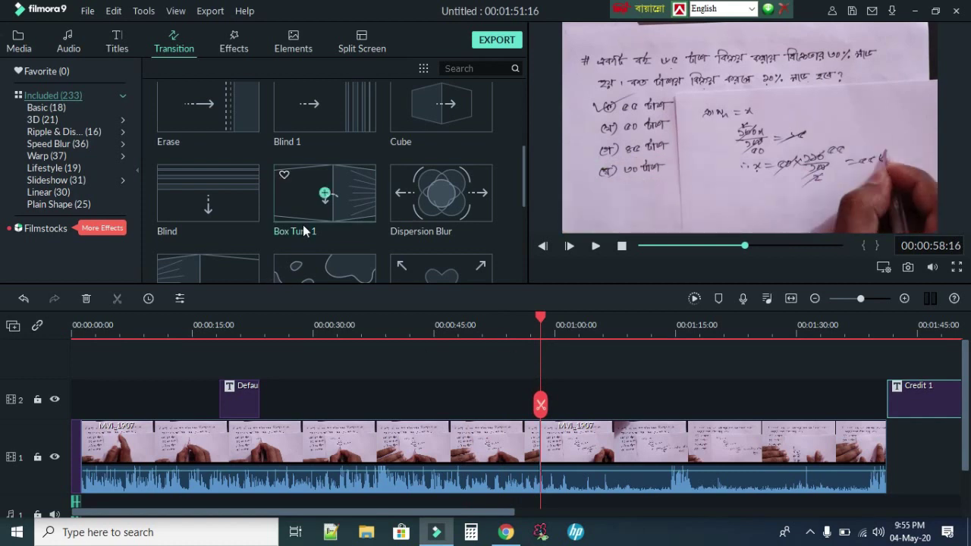
pyautogui.click(345, 188)
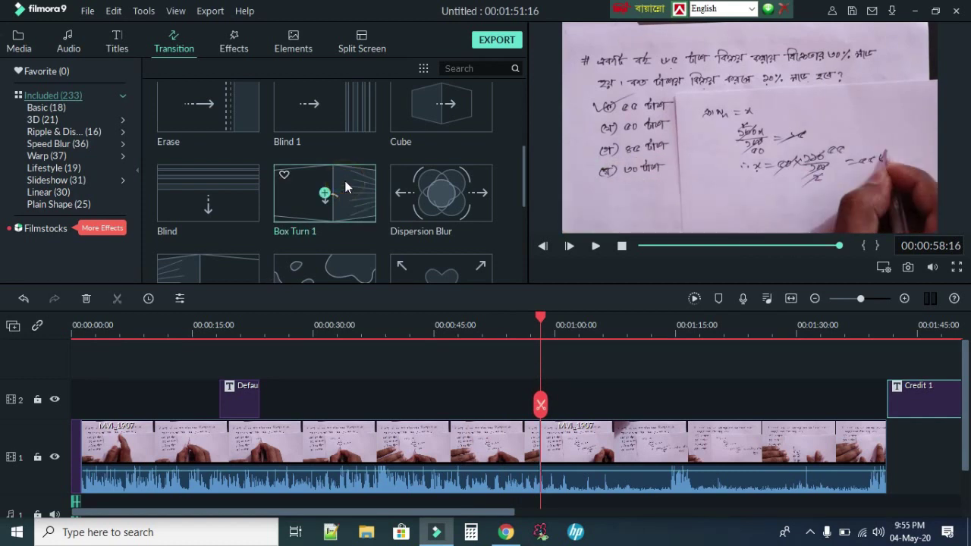
pyautogui.moveTo(345, 187); pyautogui.dragTo(544, 376)
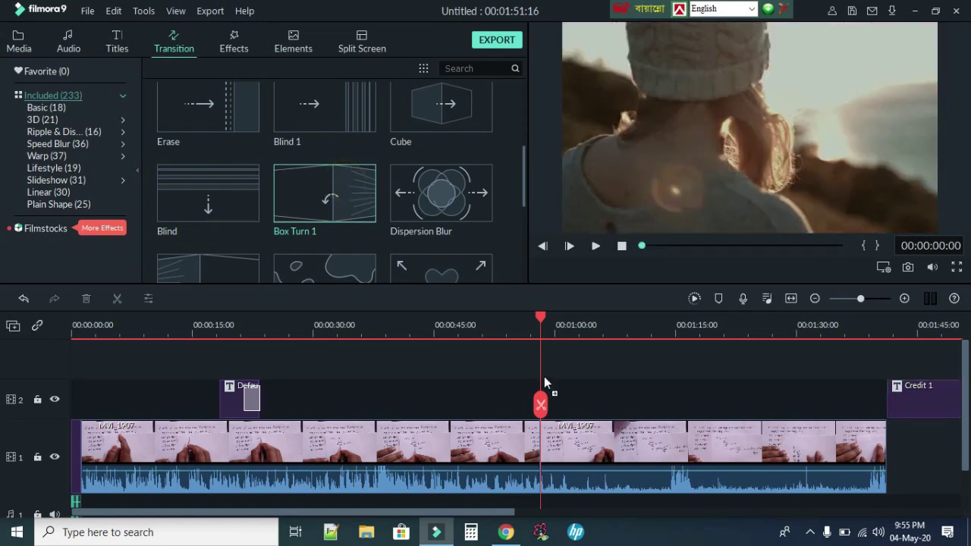
pyautogui.moveTo(270, 393); pyautogui.dragTo(262, 404)
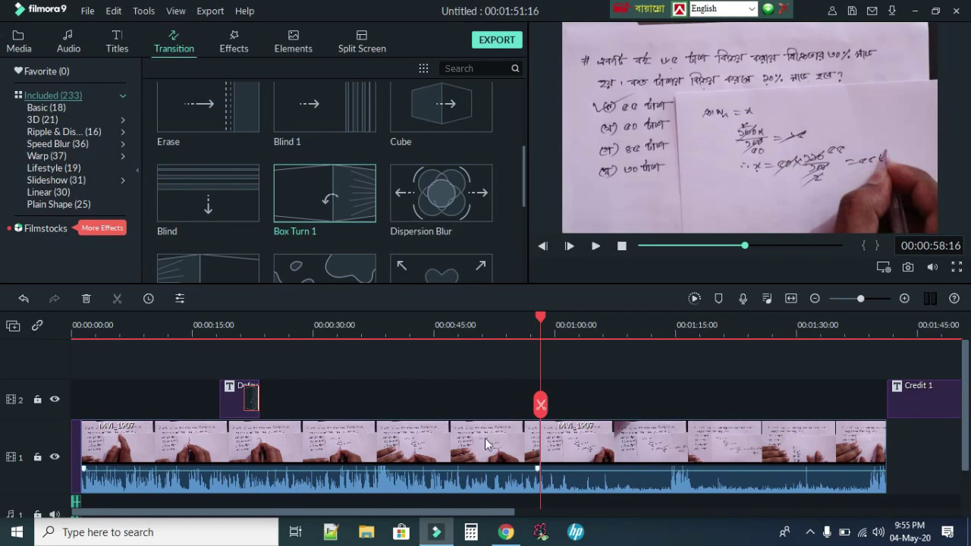
# Play the timeline across the Default Title clip to check its Box Turn 1 transition
pyautogui.moveTo(540, 318); pyautogui.dragTo(213, 356)
pyautogui.press('space')
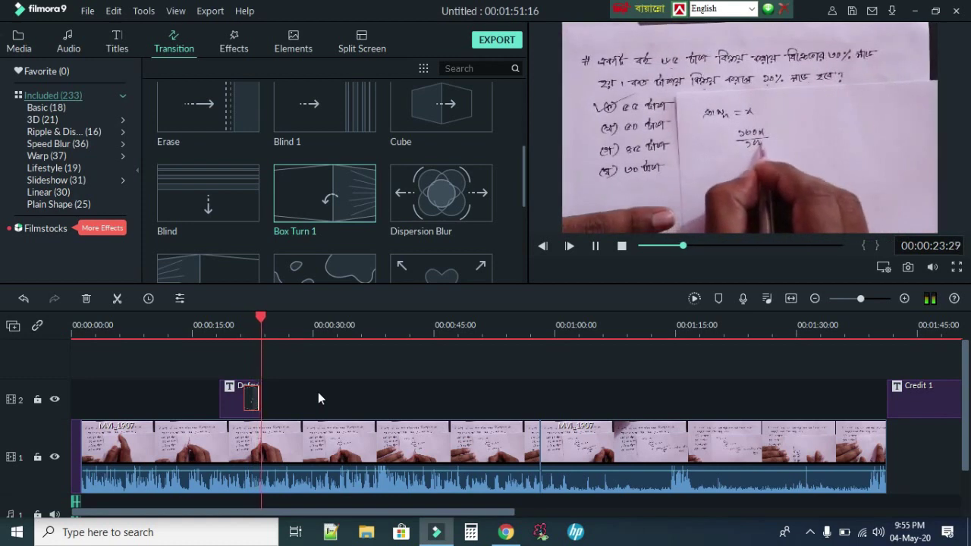
pyautogui.press('space')
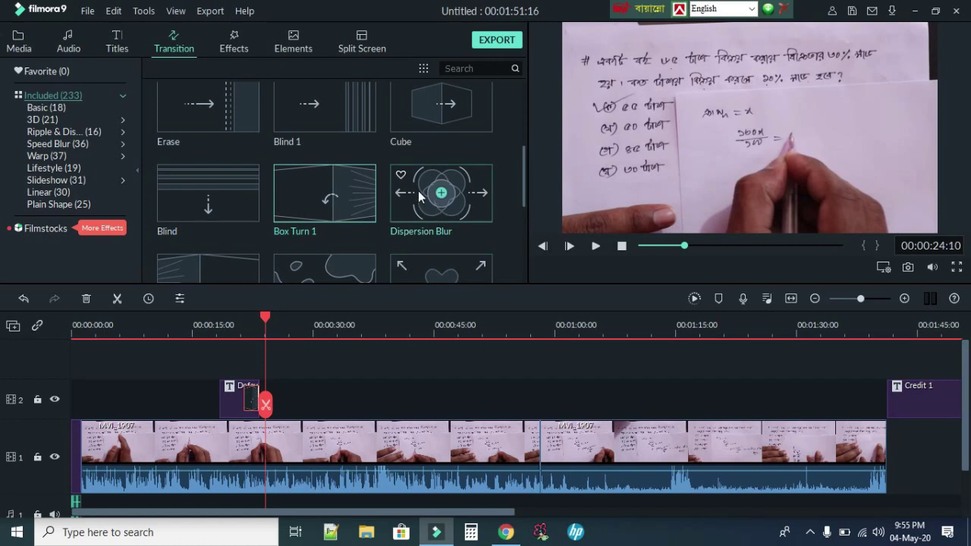
# Replace the transition at the end of the Default Title clip with Dispersion Blur and play that section
pyautogui.moveTo(420, 195); pyautogui.dragTo(426, 400)
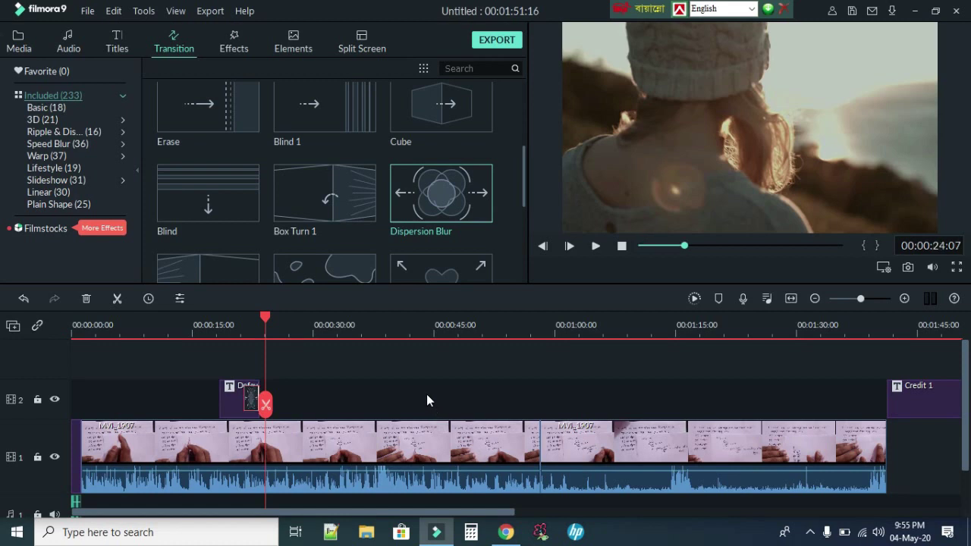
pyautogui.moveTo(265, 323); pyautogui.dragTo(219, 325)
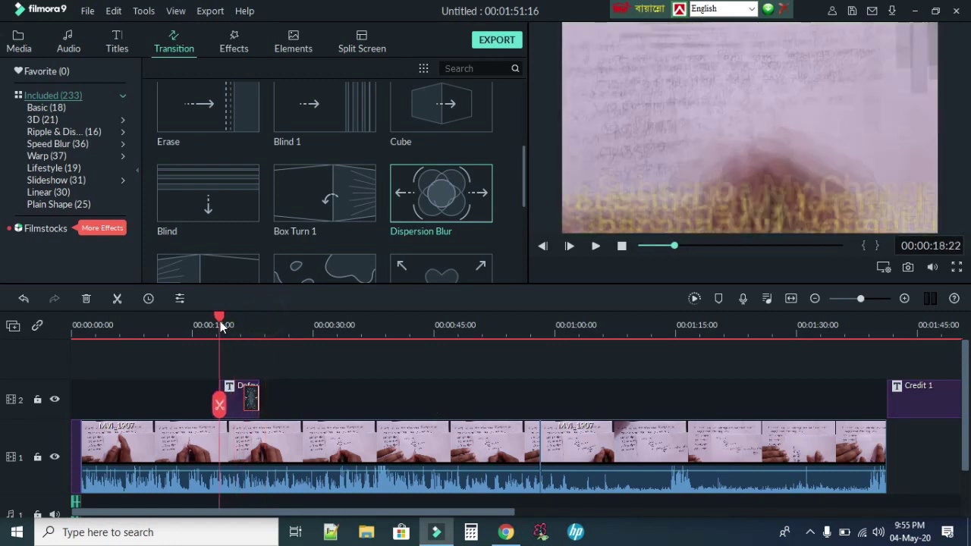
pyautogui.press('space')
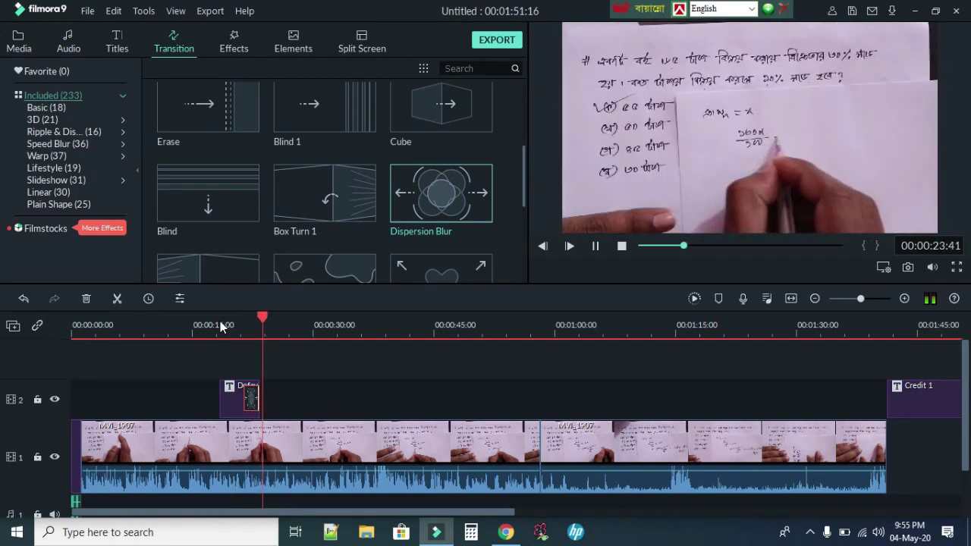
pyautogui.press('space')
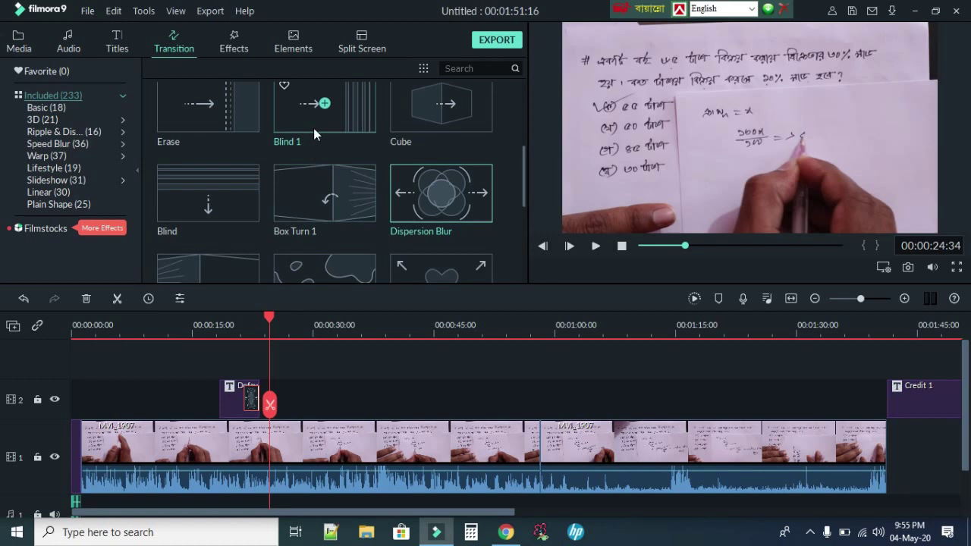
# Replace the transition at the end of the Default Title clip with Page Curl
pyautogui.scroll(-3, 300, 216)
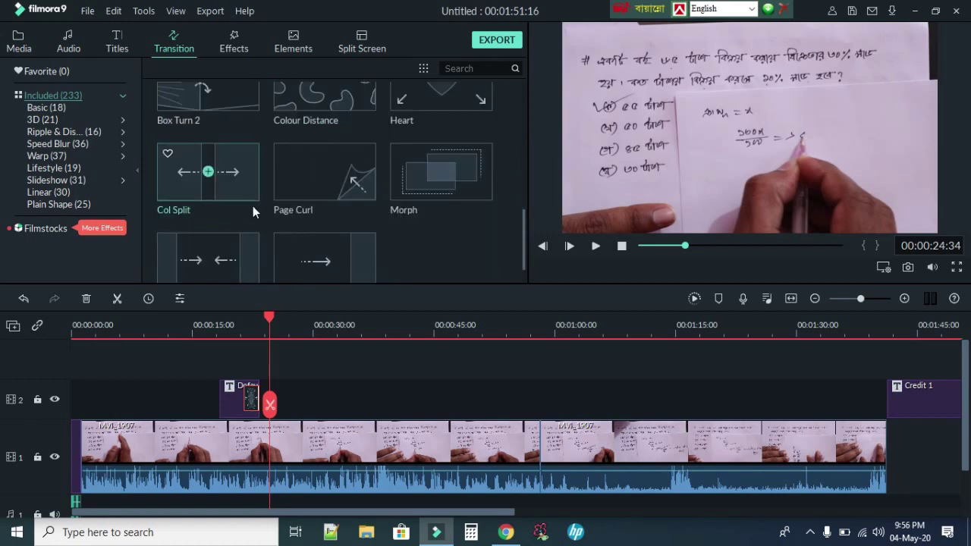
pyautogui.click(308, 166)
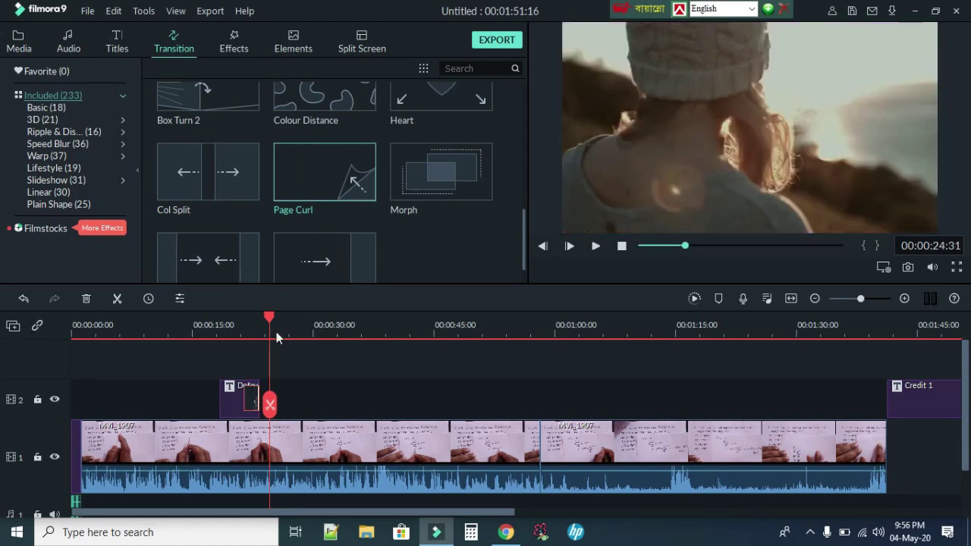
# Play the timeline across the Default Title clip to check its Page Curl transition
pyautogui.moveTo(271, 318); pyautogui.dragTo(217, 329)
pyautogui.press('space')
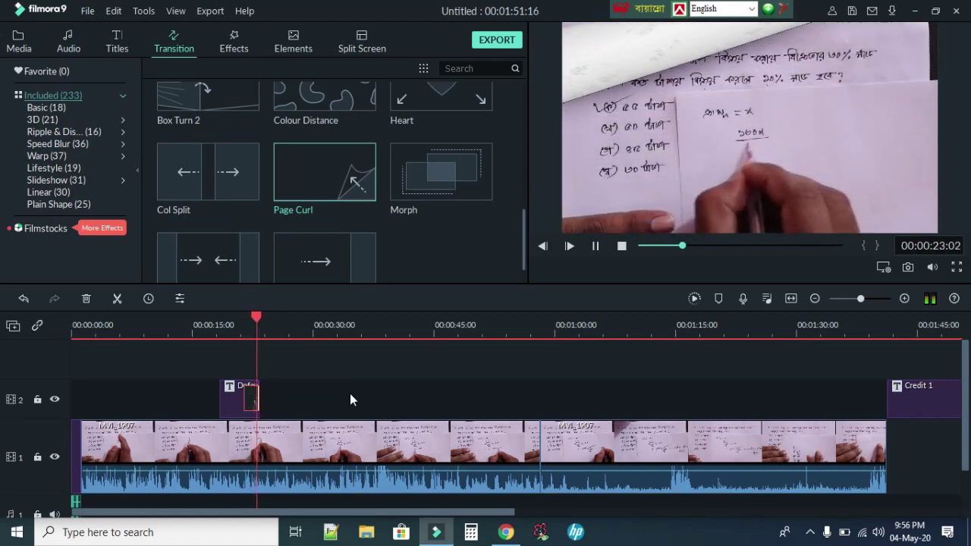
pyautogui.press('space')
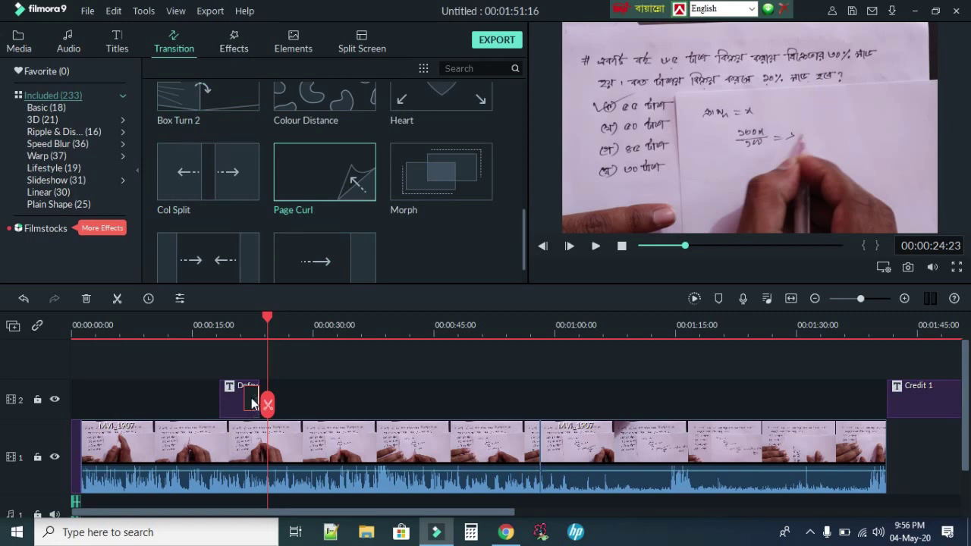
# Open the effects library, preview Basic Blur and move the playhead to 00:00:42:30
pyautogui.click(237, 40)
pyautogui.scroll(-5, 319, 177)
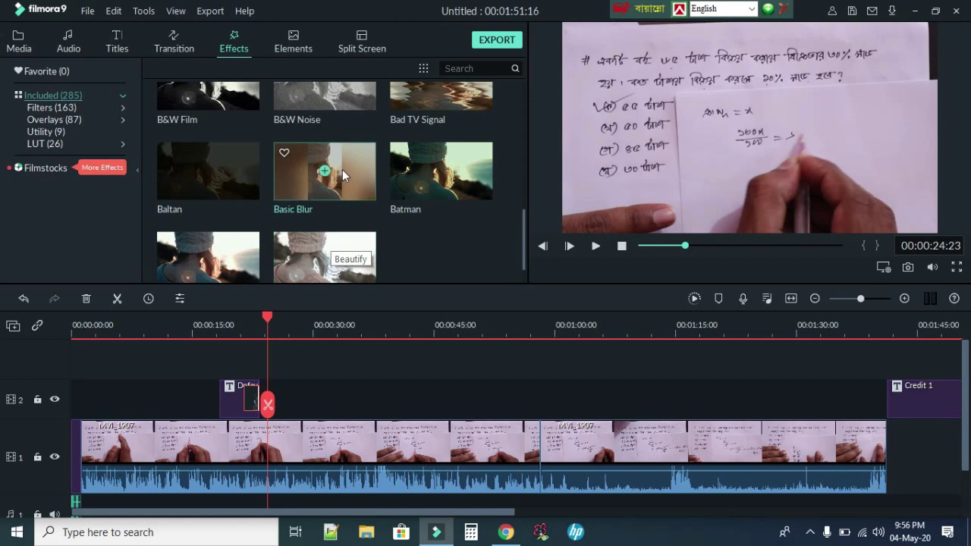
pyautogui.click(311, 162)
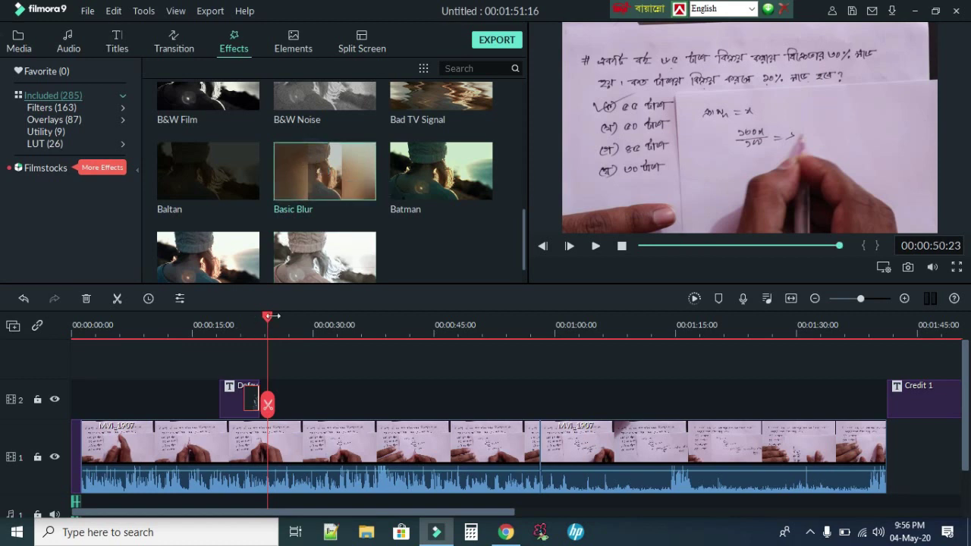
pyautogui.moveTo(273, 315); pyautogui.dragTo(414, 347)
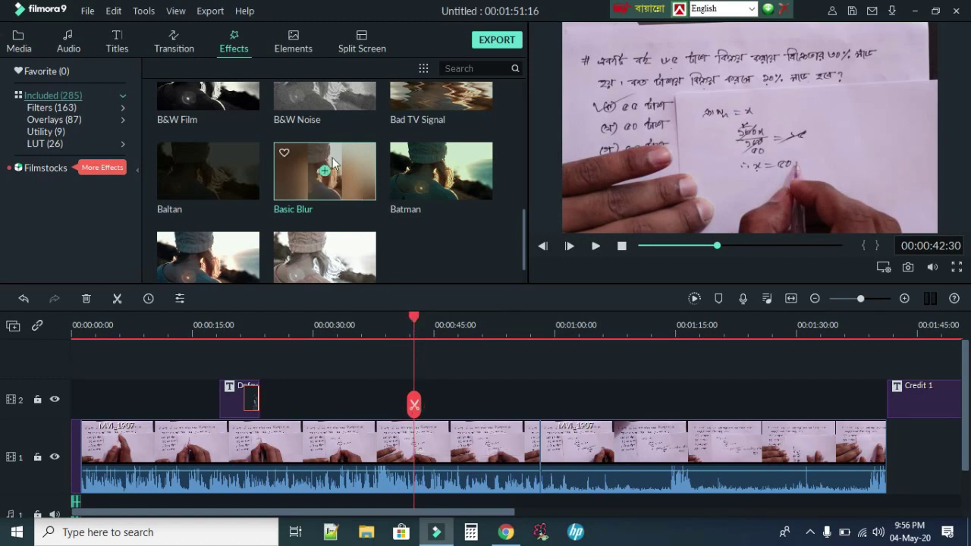
# Try the Aegean filter on track 2 at the playhead, then delete it after playing through it
pyautogui.click(51, 107)
pyautogui.moveTo(415, 128); pyautogui.dragTo(426, 399)
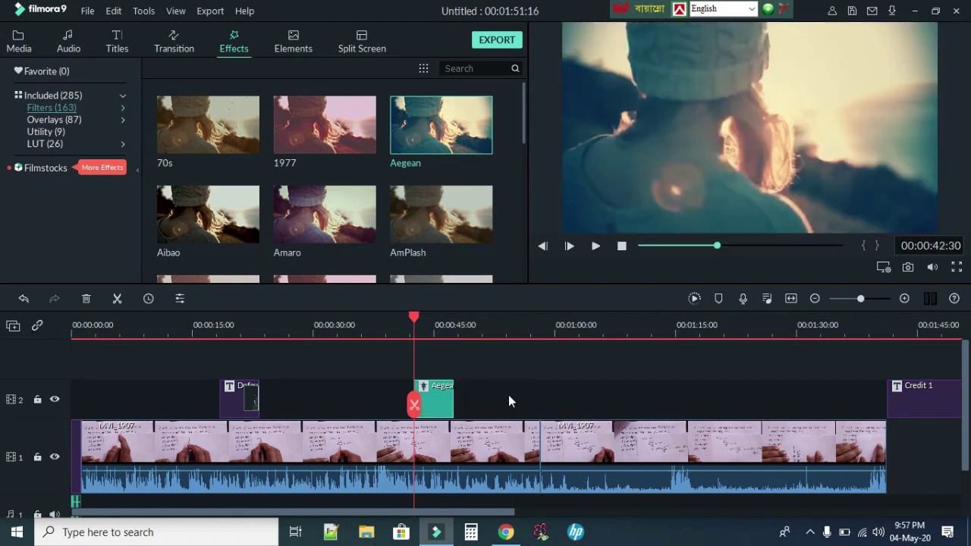
pyautogui.press('space')
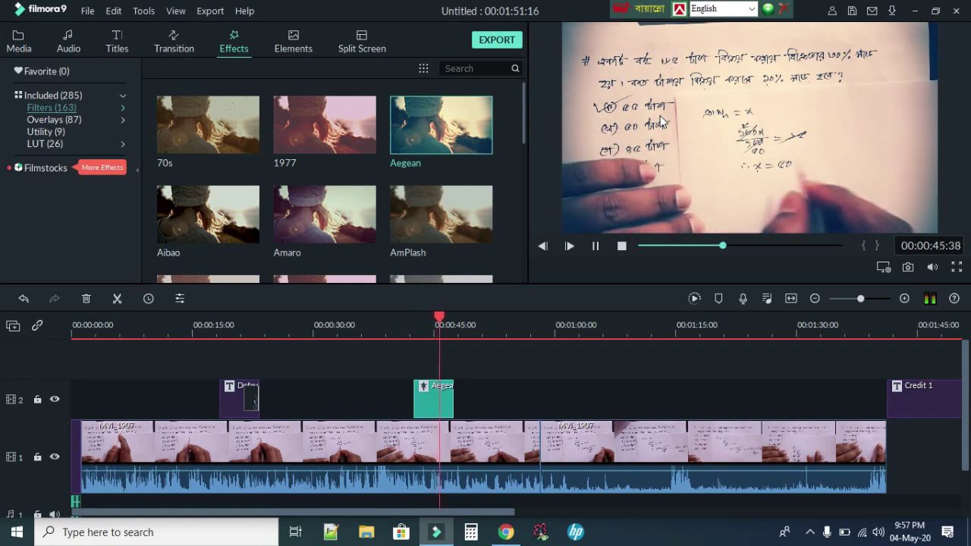
pyautogui.press('space')
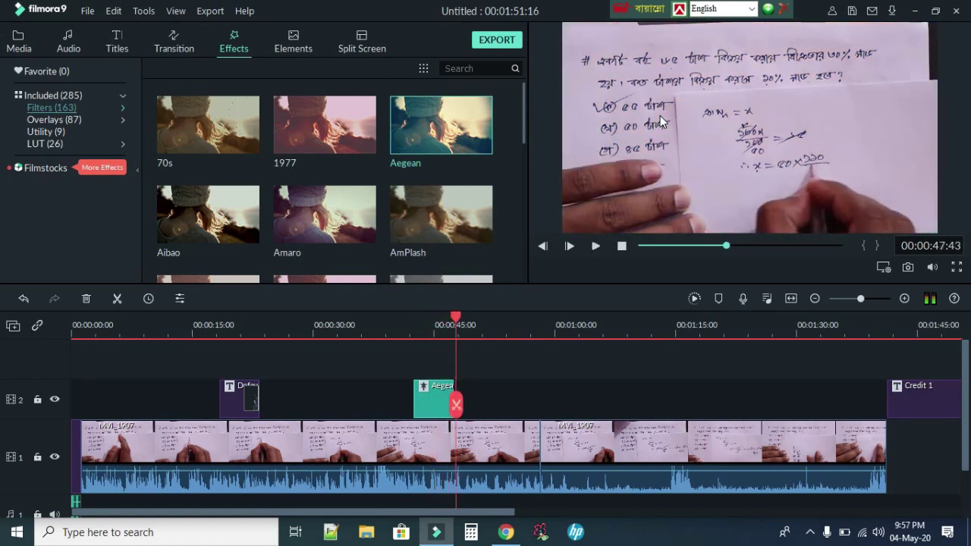
pyautogui.click(424, 396)
pyautogui.press('Delete')
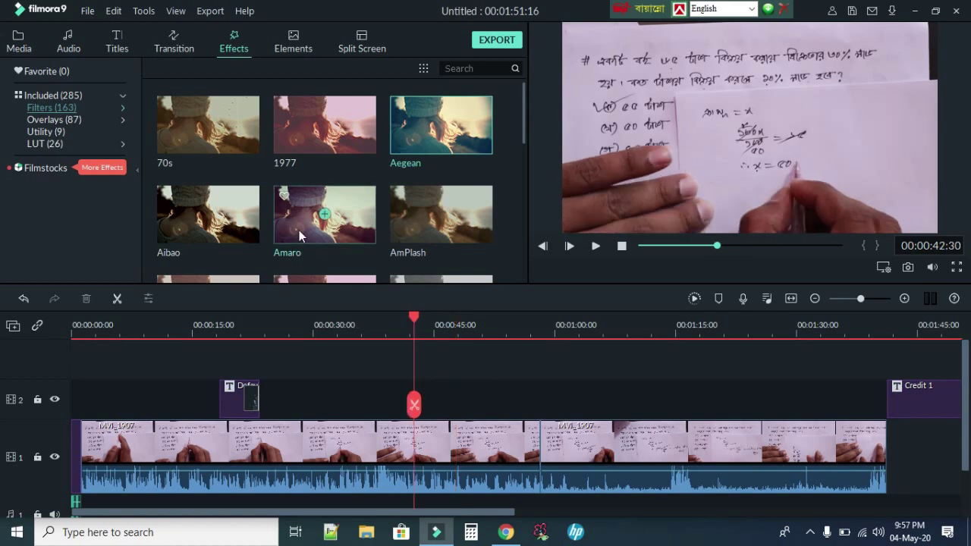
# Add the blue light-burst filter to track 2 at 00:00:42:30 and play through it
pyautogui.scroll(-5, 320, 209)
pyautogui.click(336, 242)
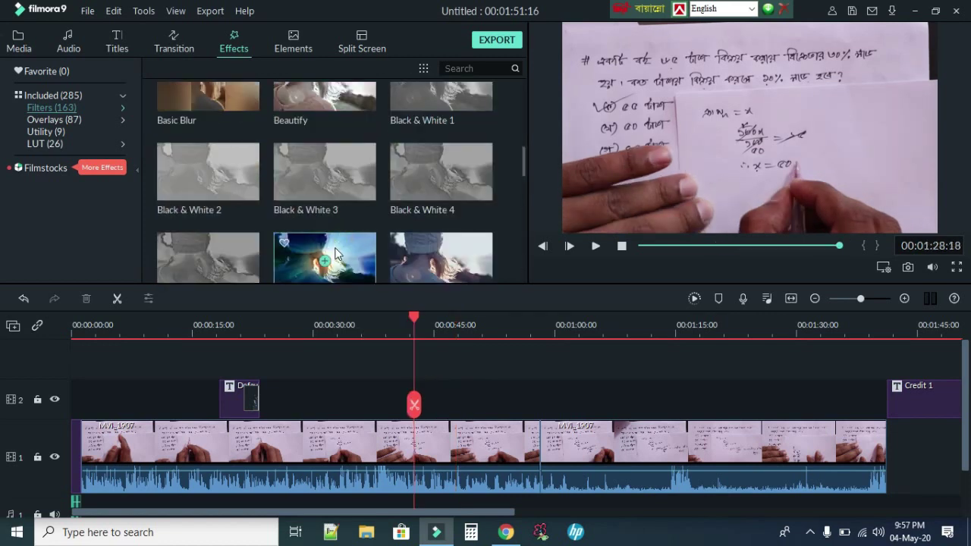
pyautogui.moveTo(317, 250); pyautogui.dragTo(429, 408)
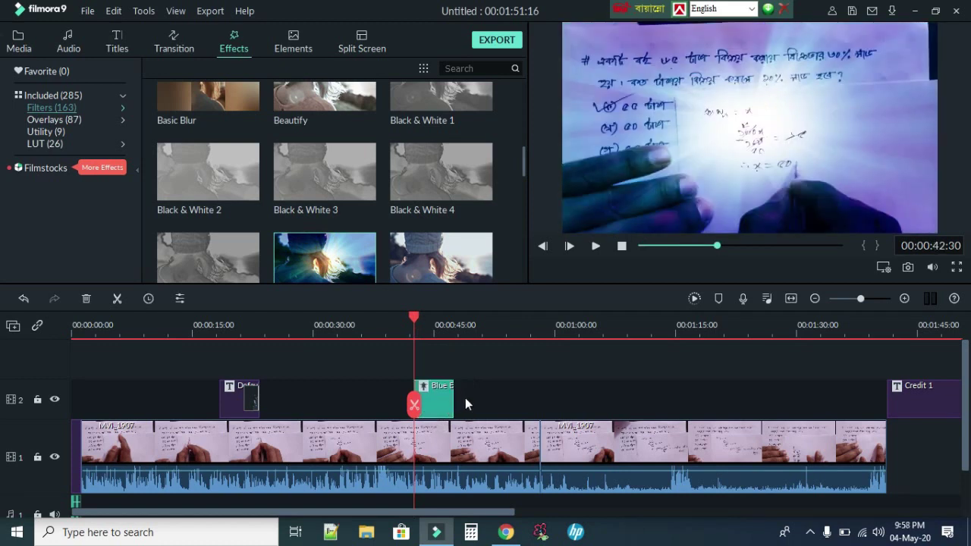
pyautogui.press('space')
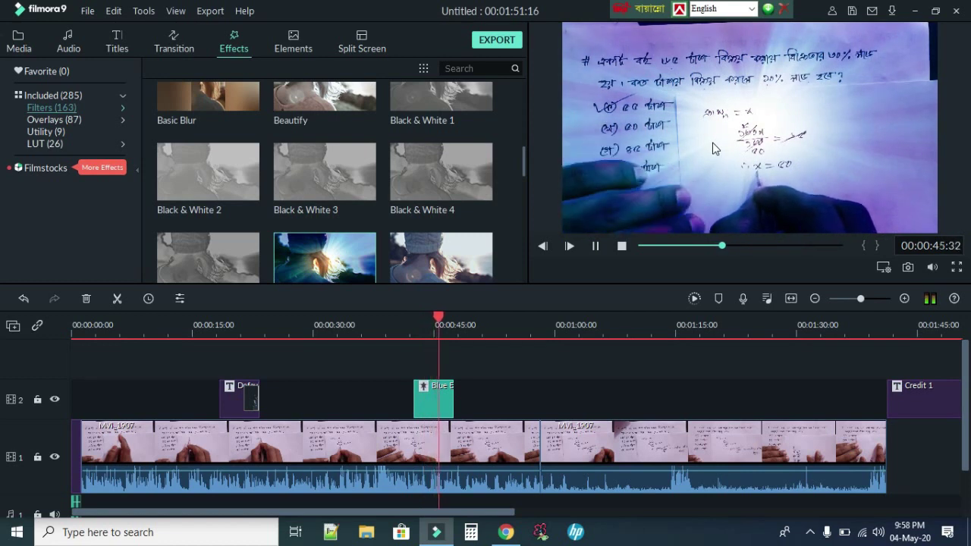
pyautogui.press('space')
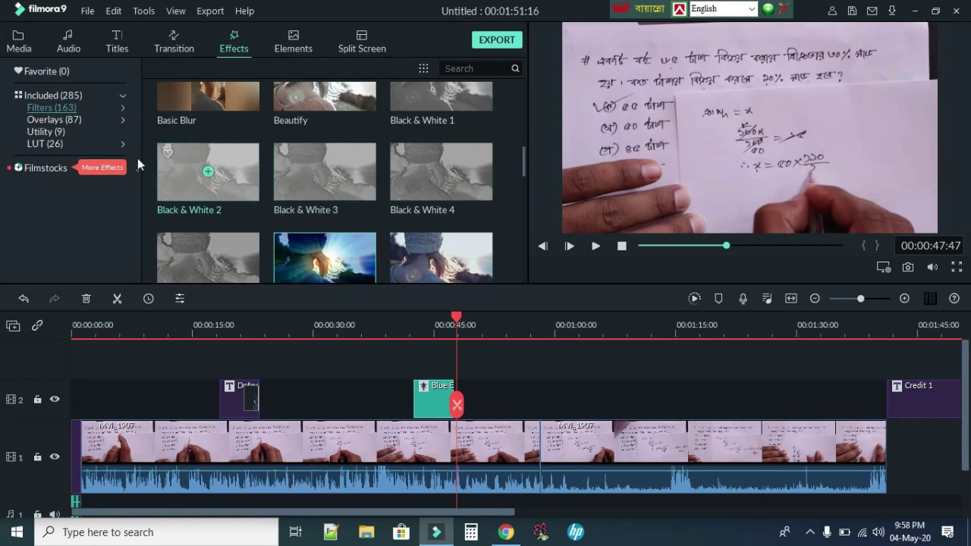
# Add the Aqua 1 overlay to track 2 at about 00:00:56 and play through it
pyautogui.click(67, 120)
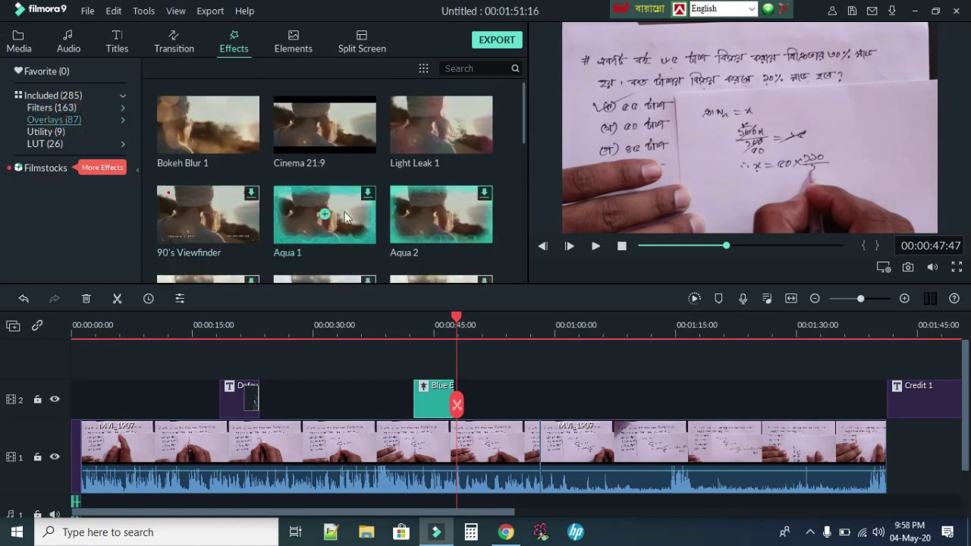
pyautogui.moveTo(303, 196); pyautogui.dragTo(529, 388)
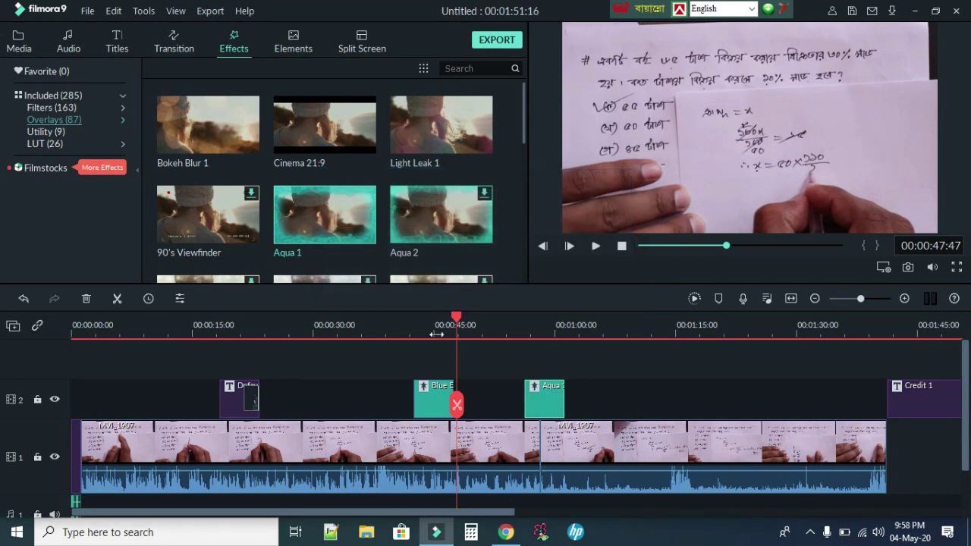
pyautogui.press('space')
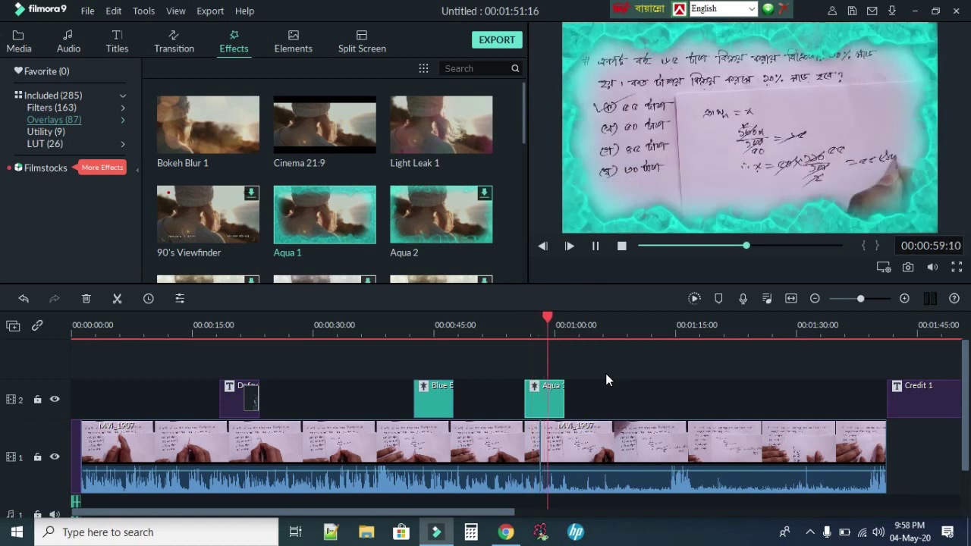
pyautogui.press('space')
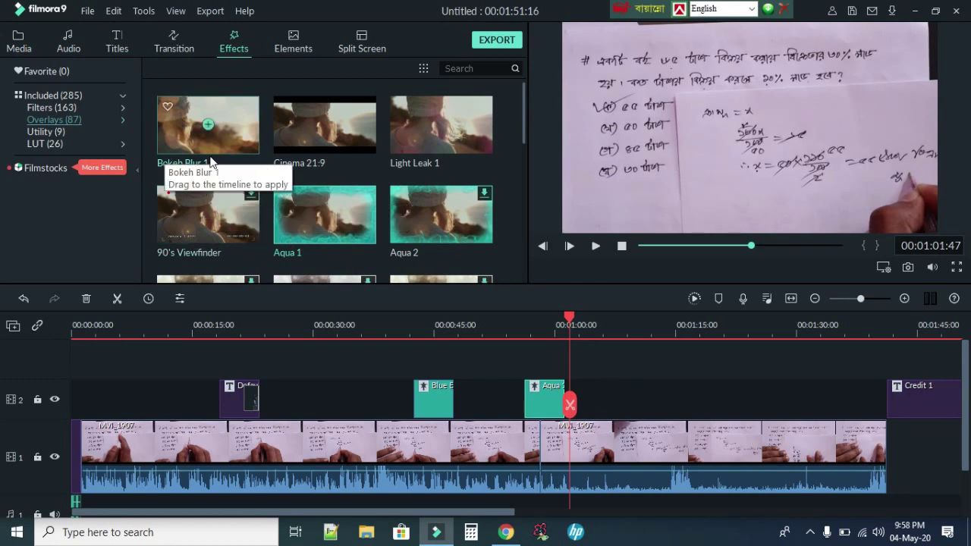
# Add Element Love 1 to track 2 at about 00:01:16 and play the section containing it
pyautogui.click(295, 41)
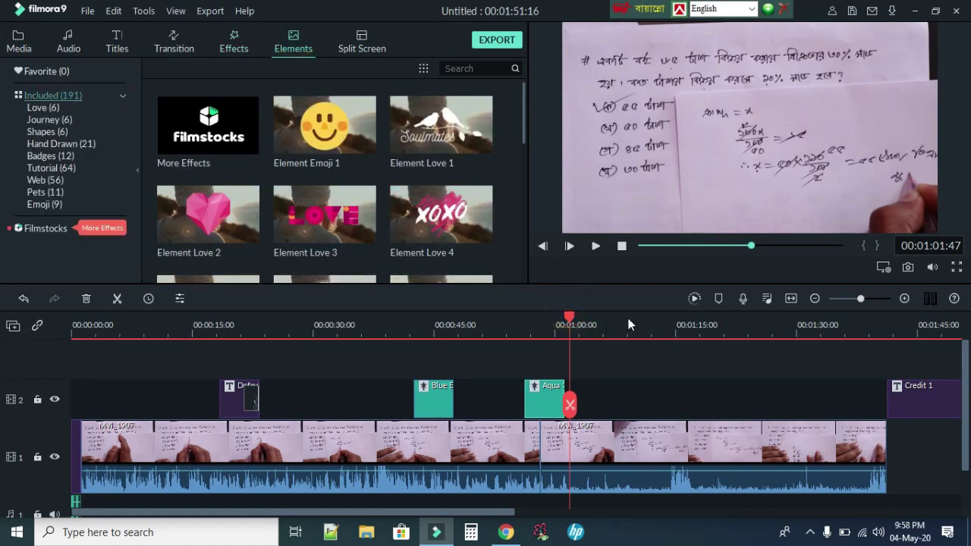
pyautogui.click(416, 125)
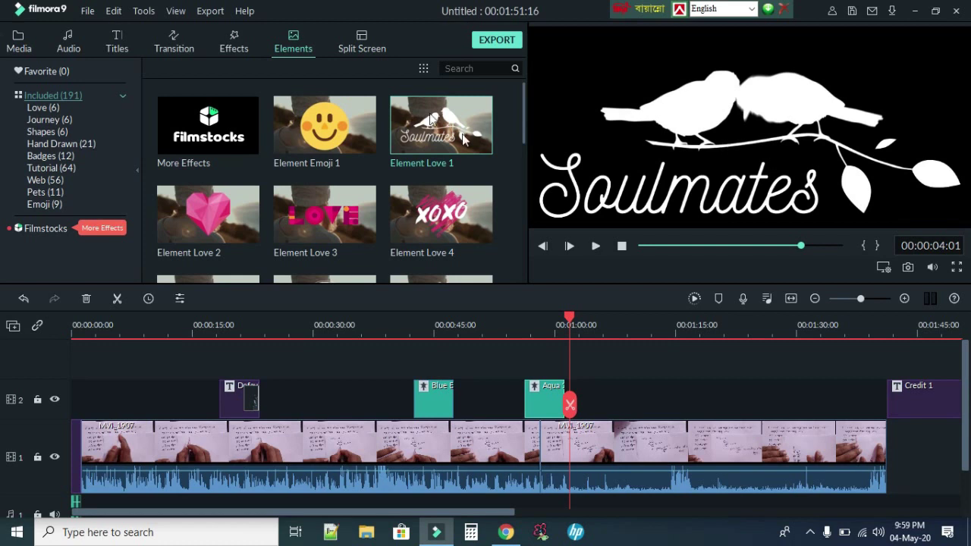
pyautogui.moveTo(422, 136); pyautogui.dragTo(704, 392)
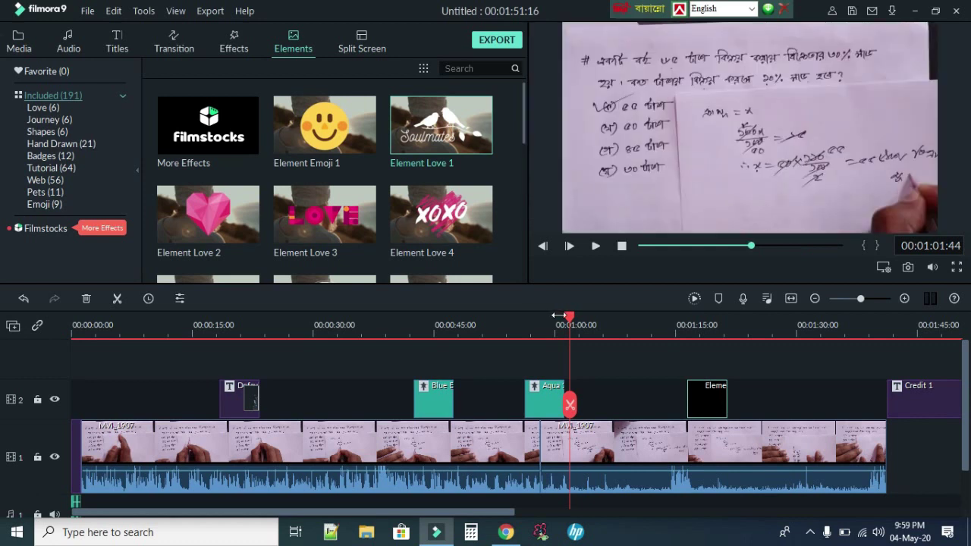
pyautogui.moveTo(567, 322); pyautogui.dragTo(680, 329)
pyautogui.press('space')
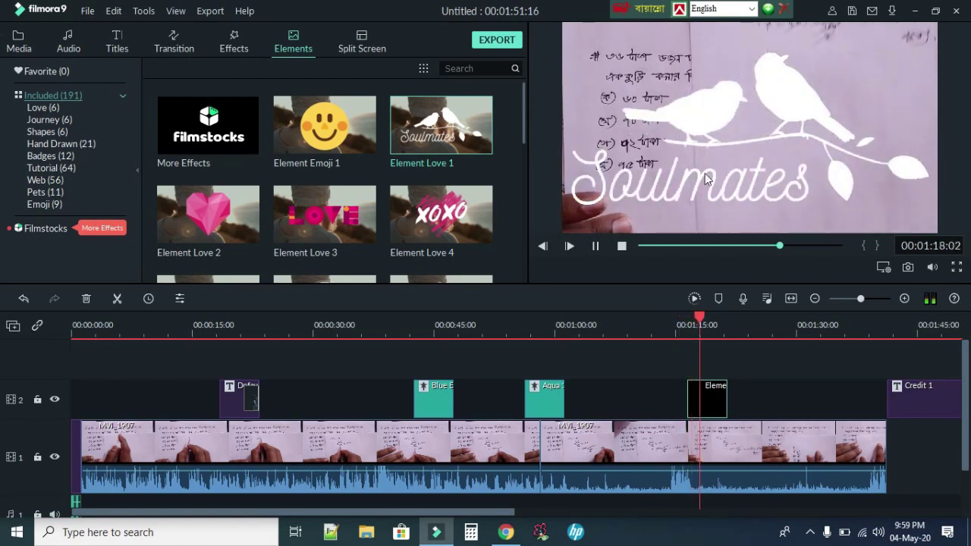
pyautogui.press('space')
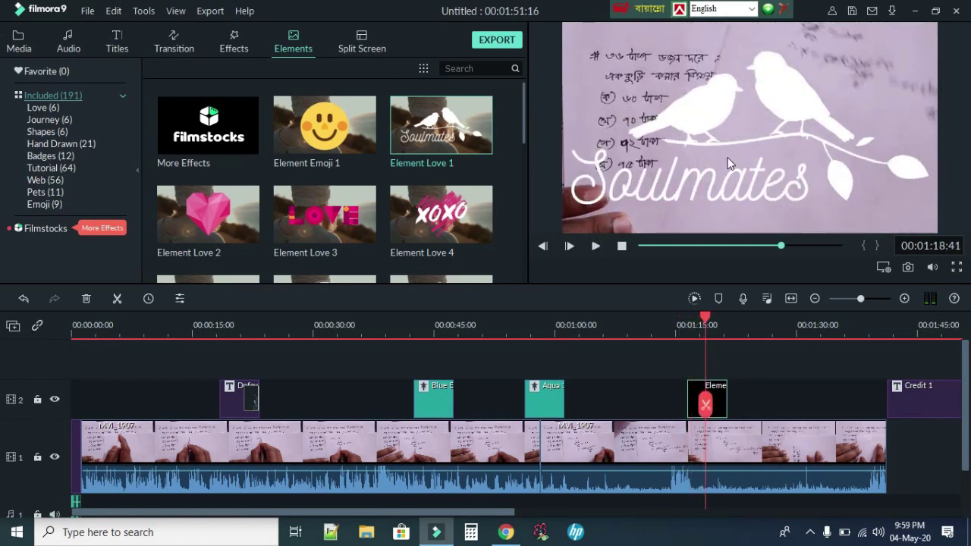
# Shrink the Soulmates element into the lower-right corner of the video frame, then check it in playback and accept the edit
pyautogui.doubleClick(721, 392)
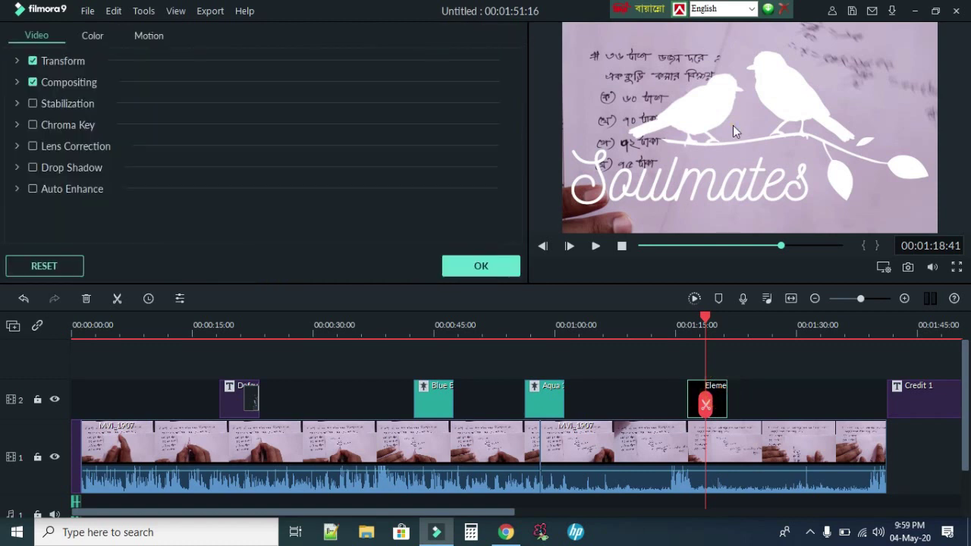
pyautogui.click(734, 131)
pyautogui.moveTo(562, 42); pyautogui.dragTo(891, 163)
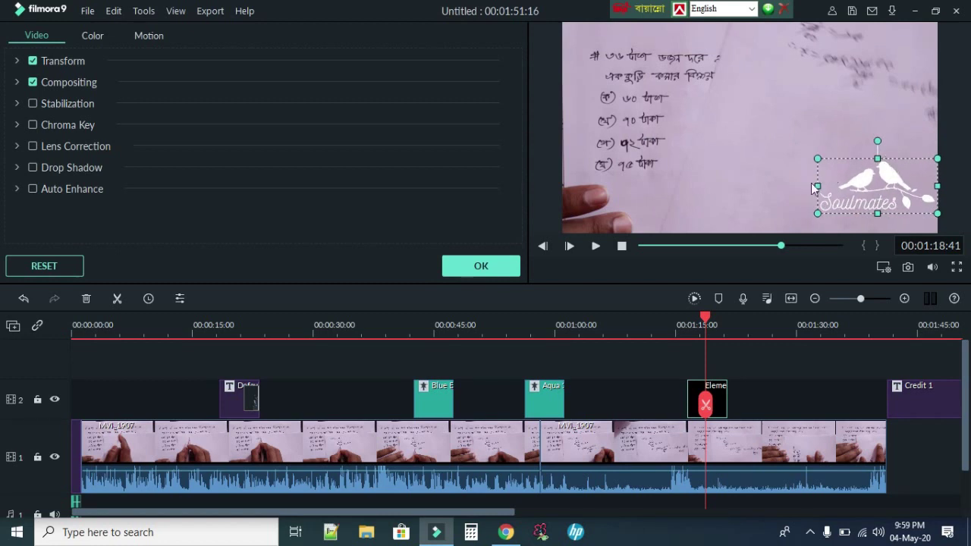
pyautogui.moveTo(817, 185); pyautogui.dragTo(895, 177)
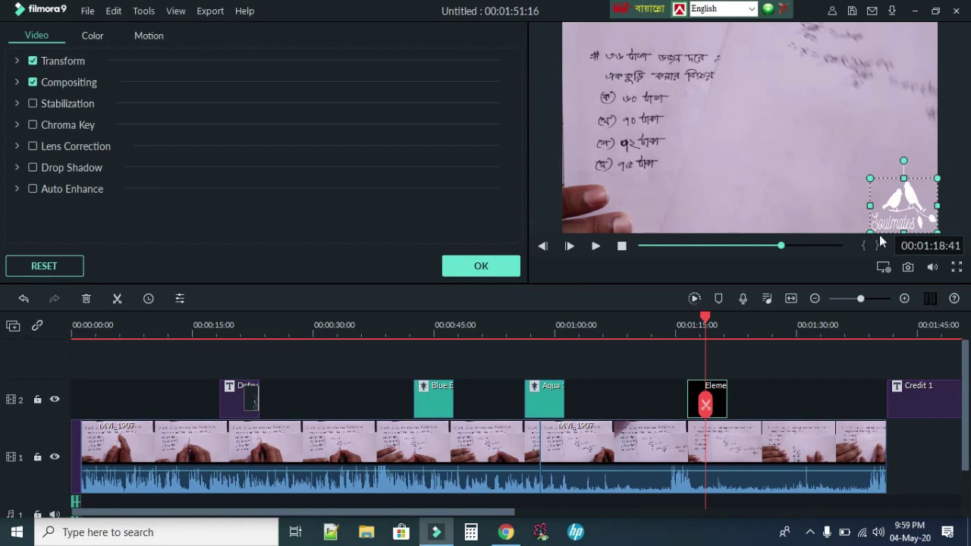
pyautogui.moveTo(707, 322); pyautogui.dragTo(676, 324)
pyautogui.press('space')
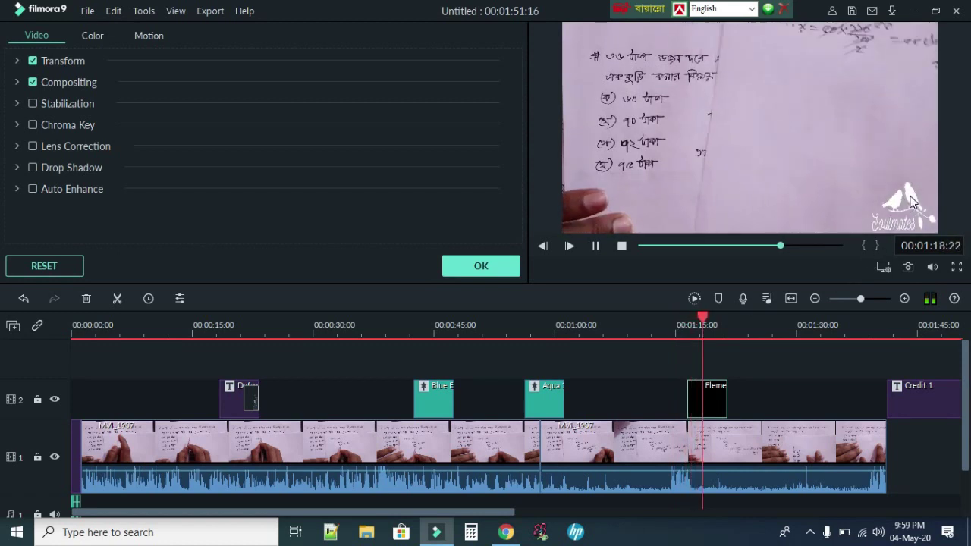
pyautogui.press('space')
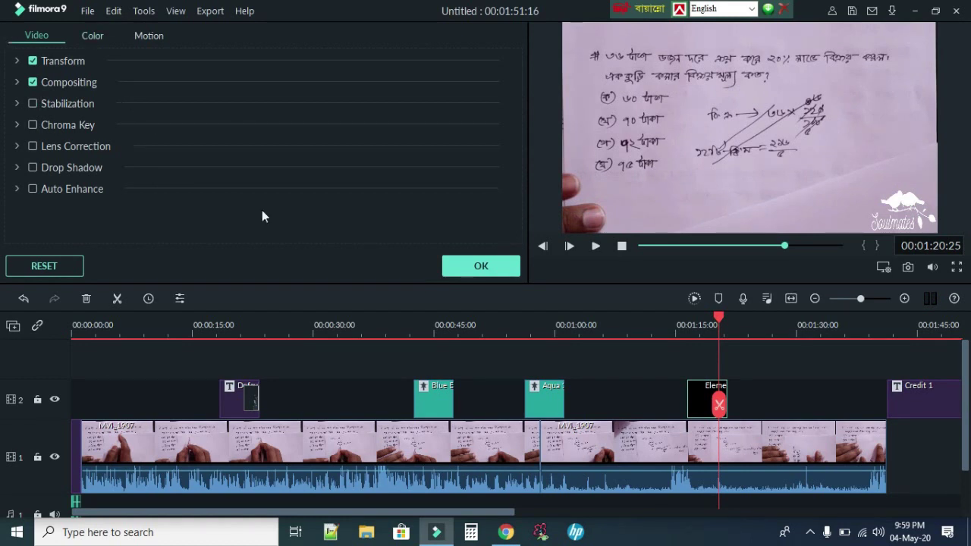
pyautogui.click(463, 267)
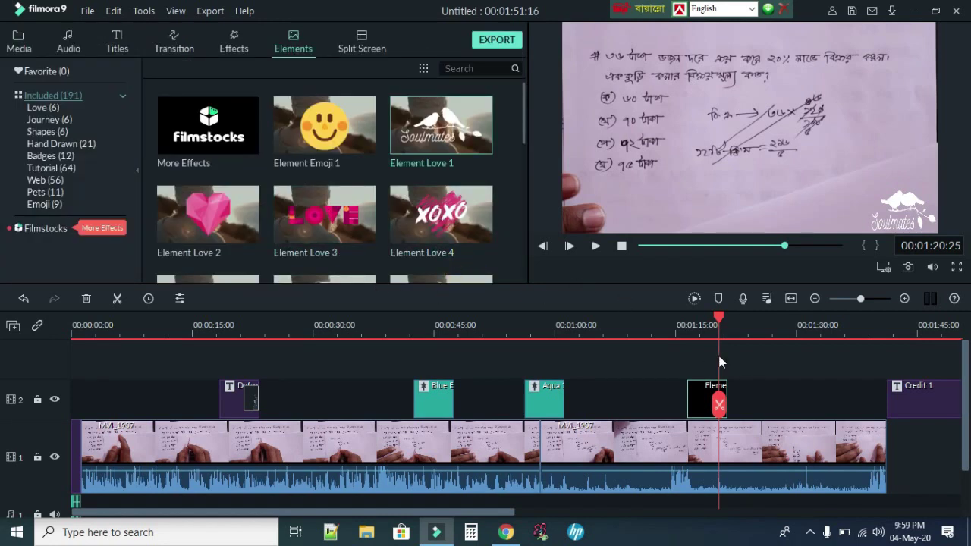
# Add Element Emoji 6 to track 2 at about 00:01:28 and play into it
pyautogui.moveTo(719, 324); pyautogui.dragTo(767, 322)
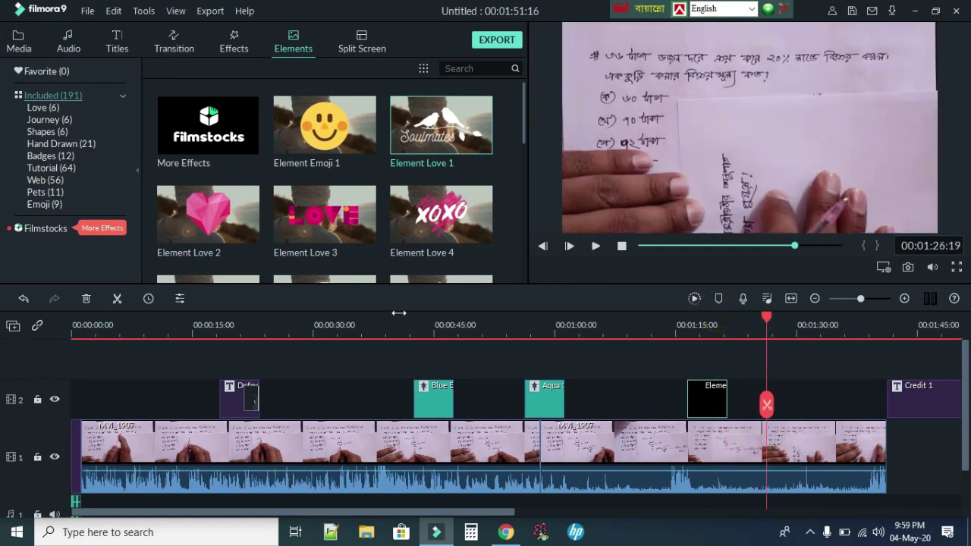
pyautogui.scroll(-3, 385, 262)
pyautogui.scroll(-3, 363, 241)
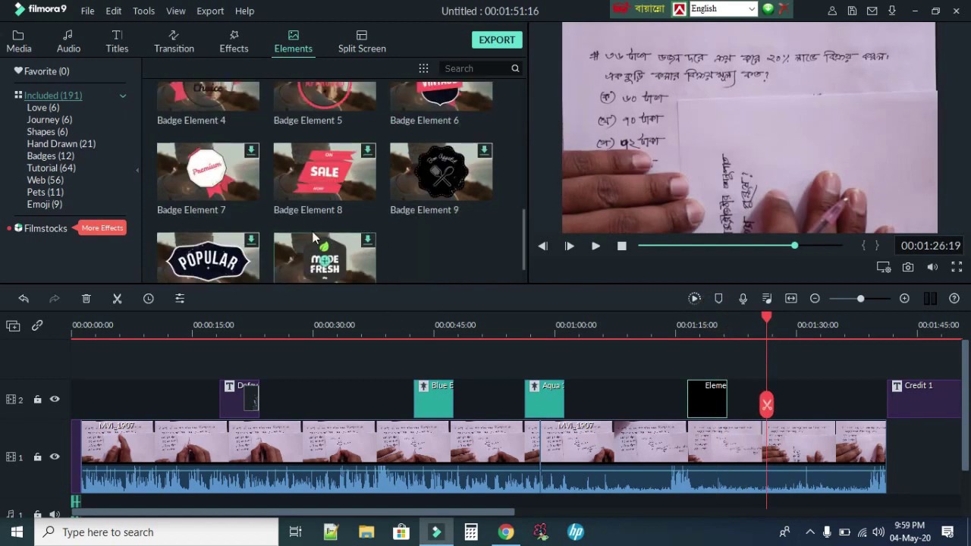
pyautogui.scroll(-3, 302, 240)
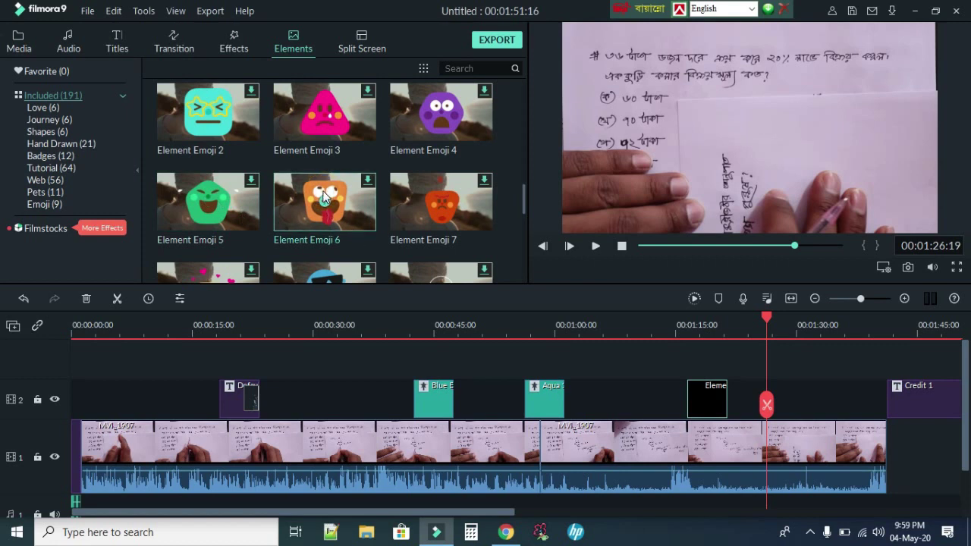
pyautogui.moveTo(312, 189); pyautogui.dragTo(785, 398)
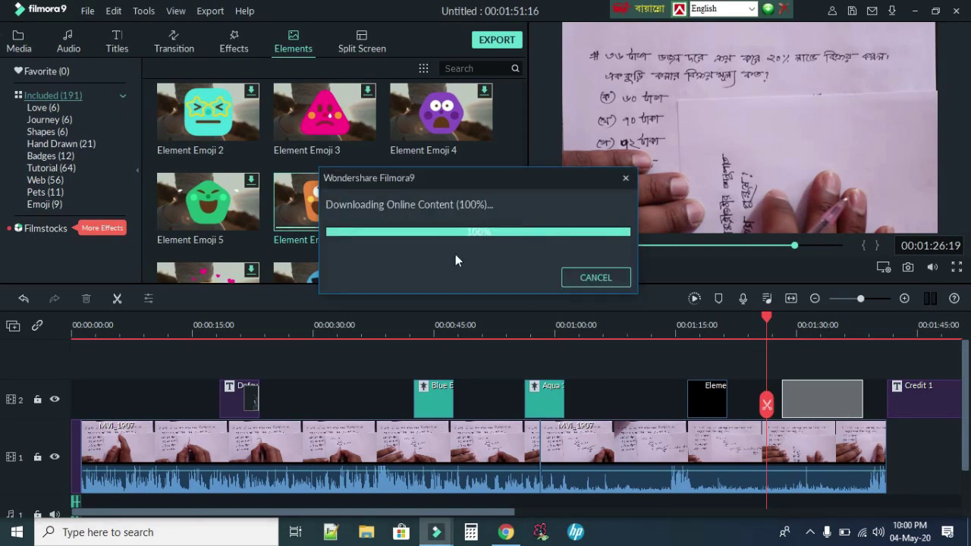
pyautogui.press('space')
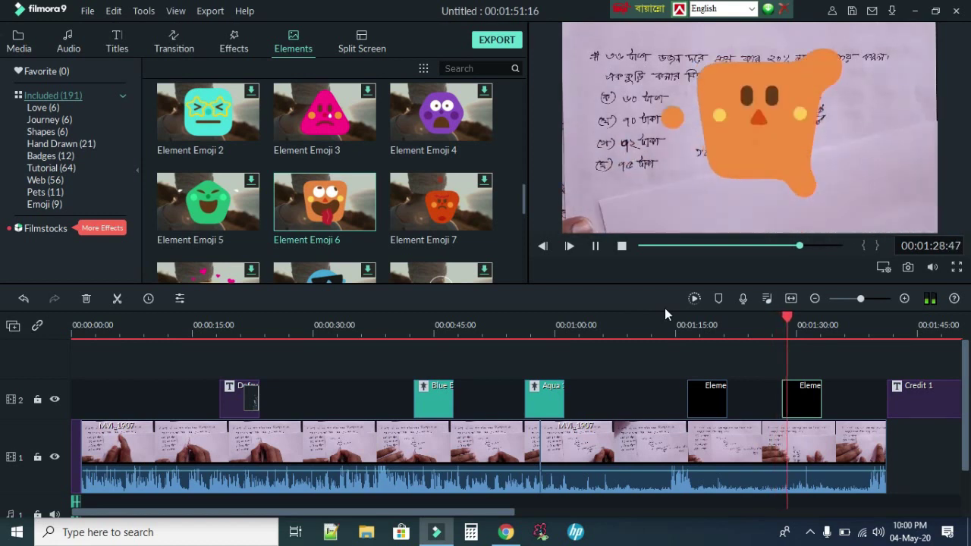
pyautogui.press('space')
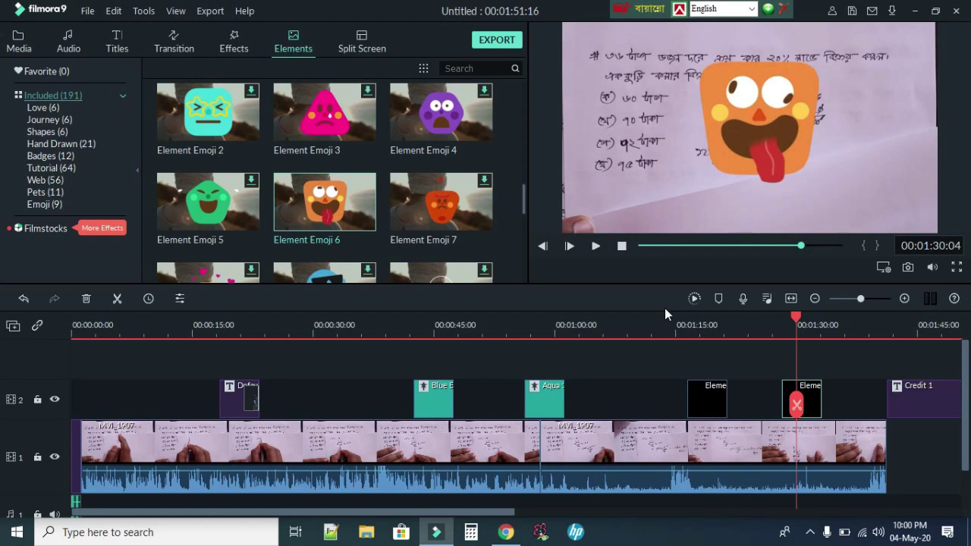
# Shrink the Emoji 6 element, narrow it, and place it in the upper-left corner of the video frame
pyautogui.doubleClick(812, 396)
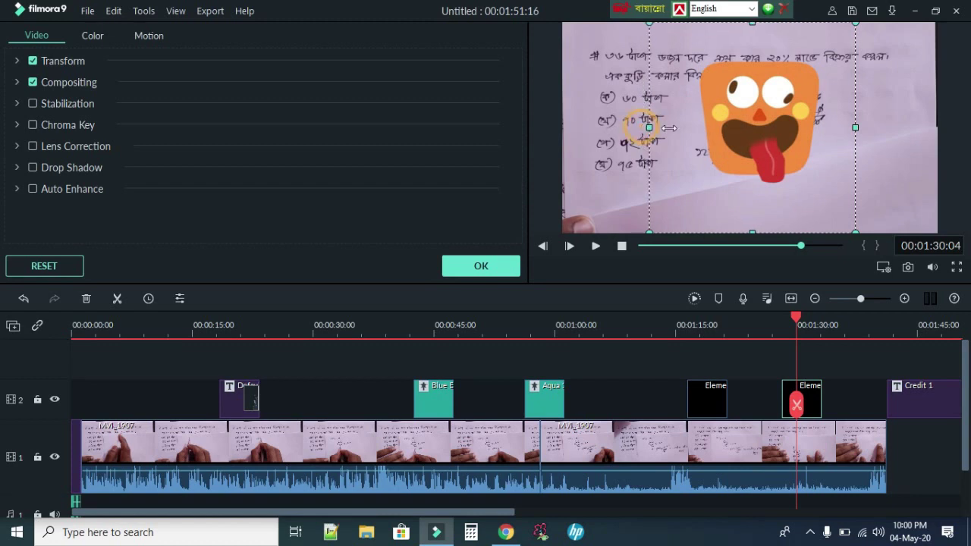
pyautogui.moveTo(643, 127); pyautogui.dragTo(692, 127)
pyautogui.moveTo(773, 24); pyautogui.dragTo(617, 19)
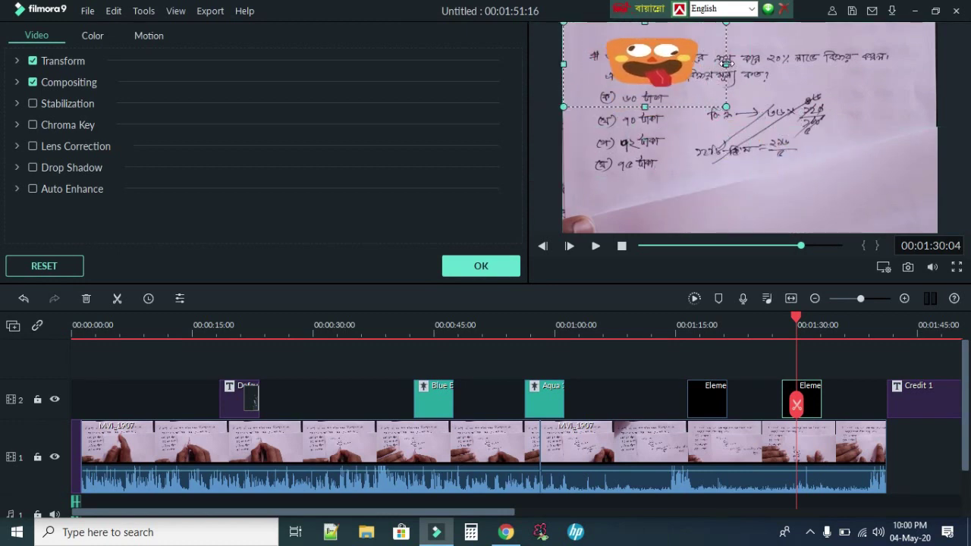
pyautogui.moveTo(727, 63); pyautogui.dragTo(638, 57)
# Play the section containing the resized emoji from about 00:01:24 and accept the edit
pyautogui.moveTo(795, 319); pyautogui.dragTo(751, 328)
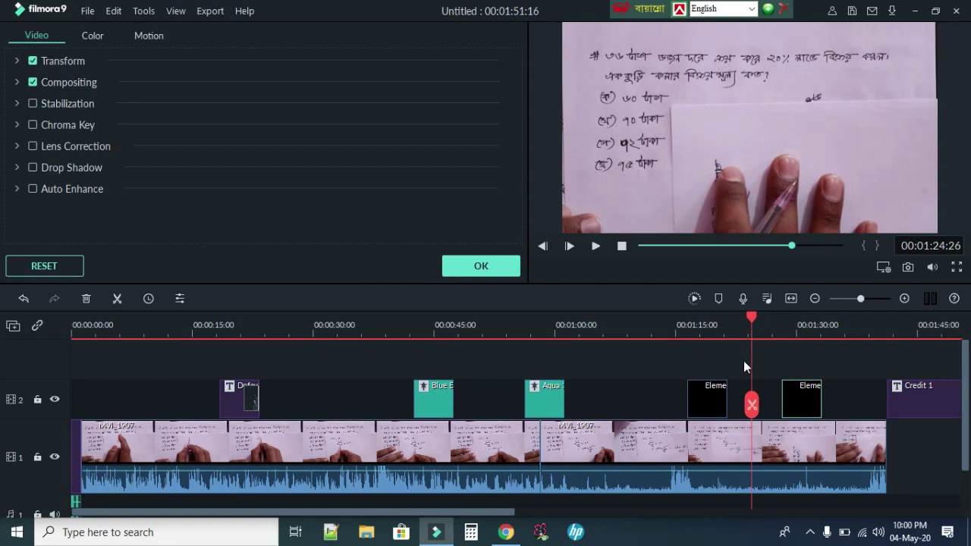
pyautogui.press('space')
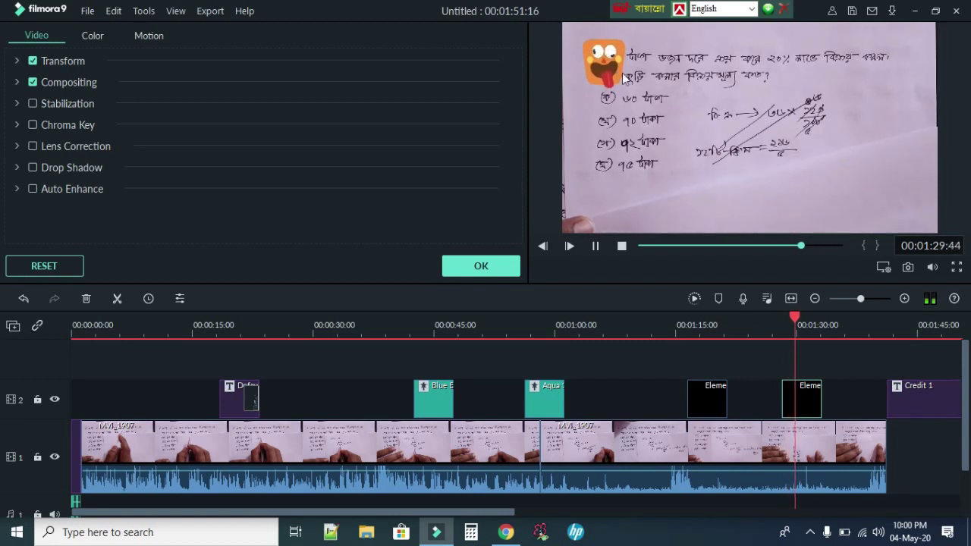
pyautogui.press('space')
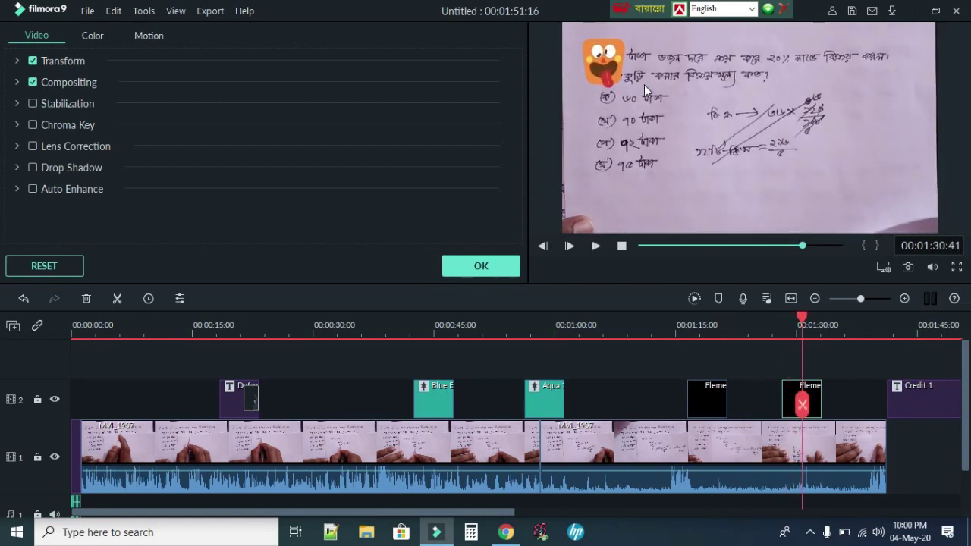
pyautogui.press('space')
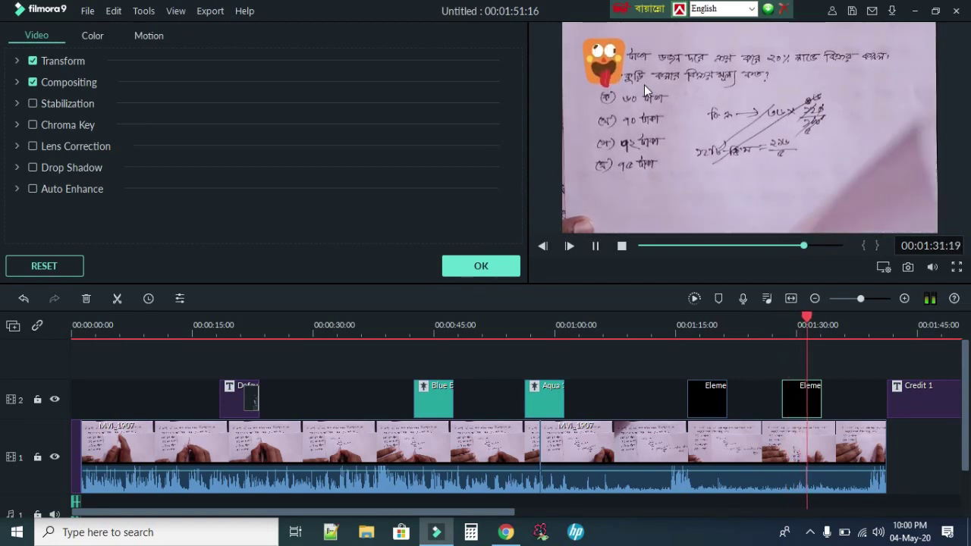
pyautogui.click(474, 270)
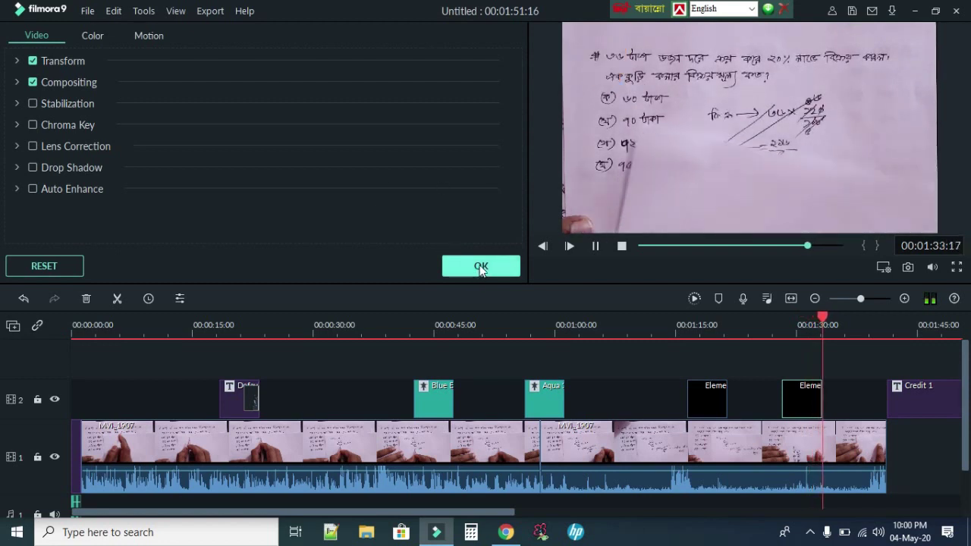
pyautogui.press('space')
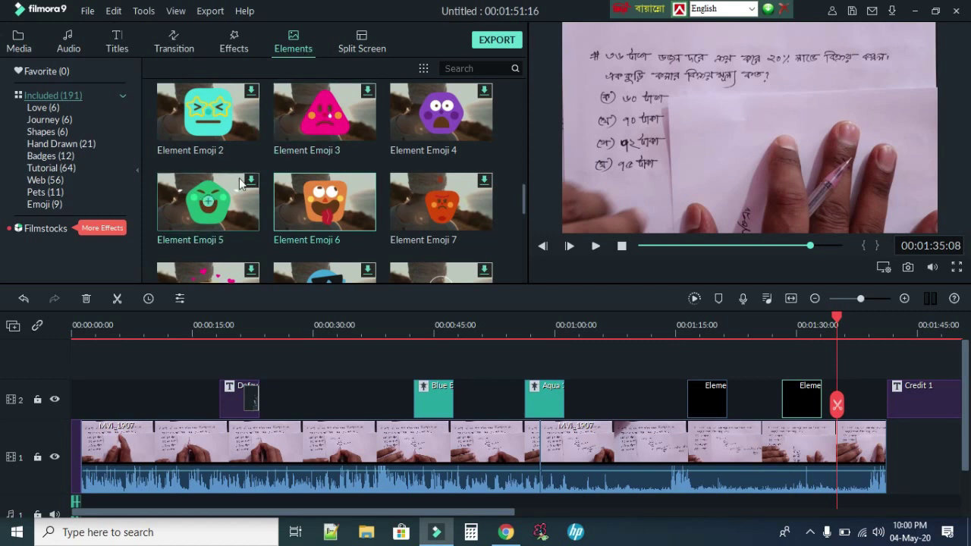
# Browse the Pets, Web, Tutorial, Badges and Hand Drawn element categories
pyautogui.scroll(-5, 239, 178)
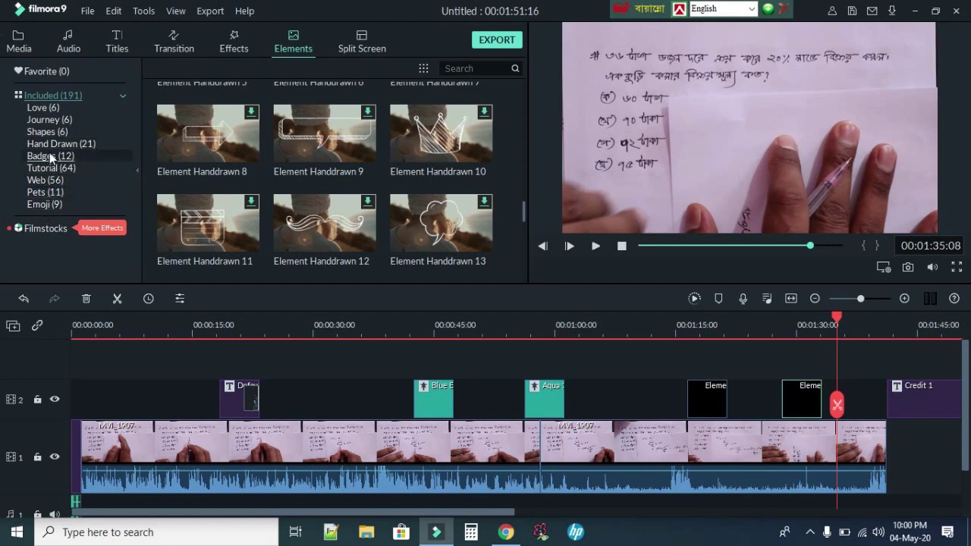
pyautogui.click(46, 194)
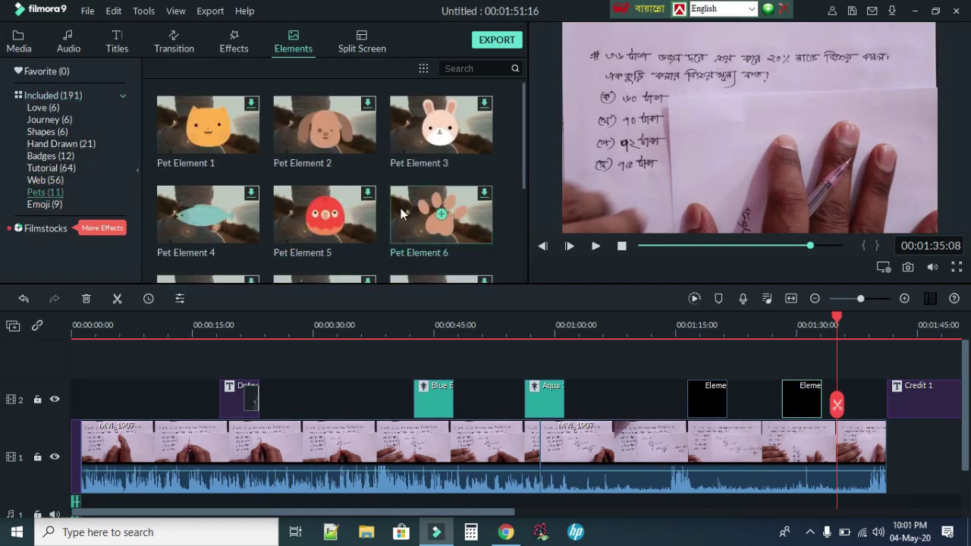
pyautogui.click(47, 180)
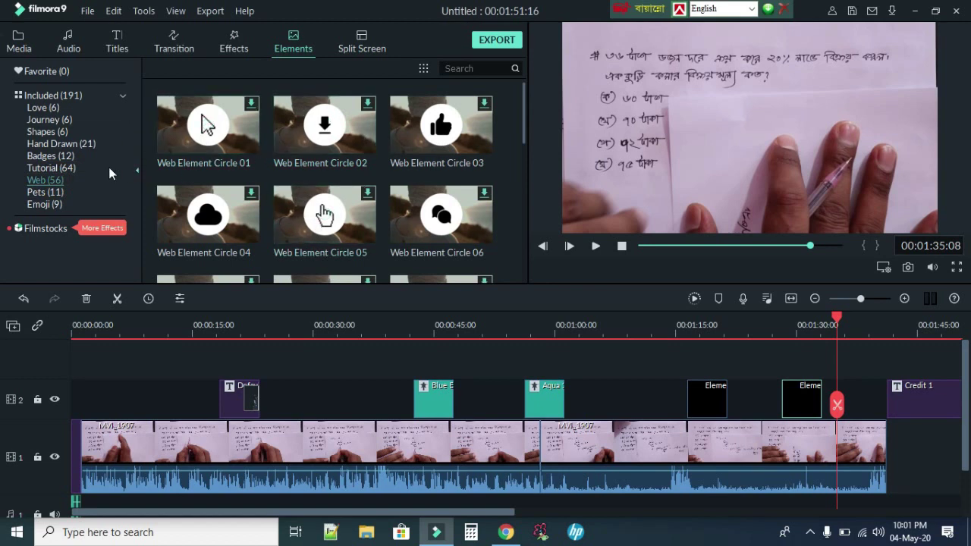
pyautogui.click(51, 168)
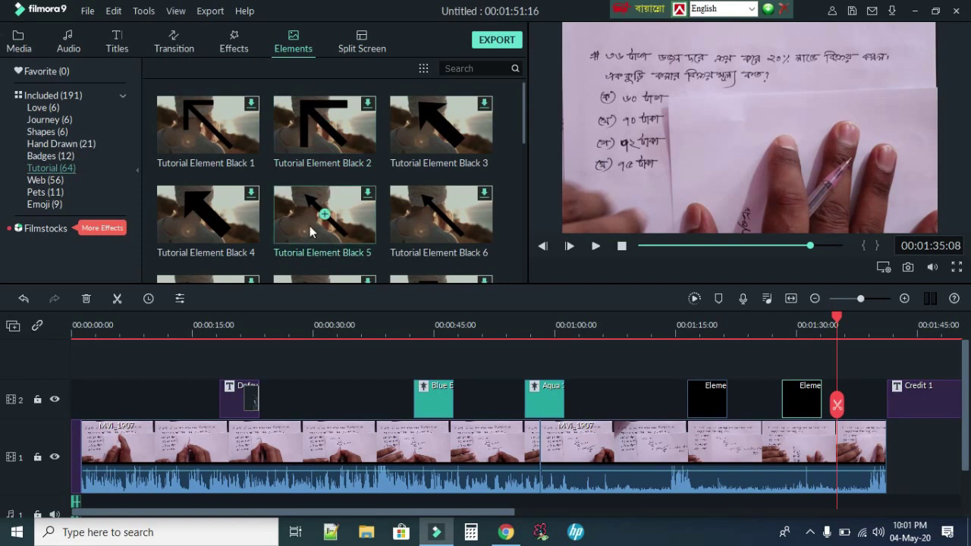
pyautogui.click(47, 157)
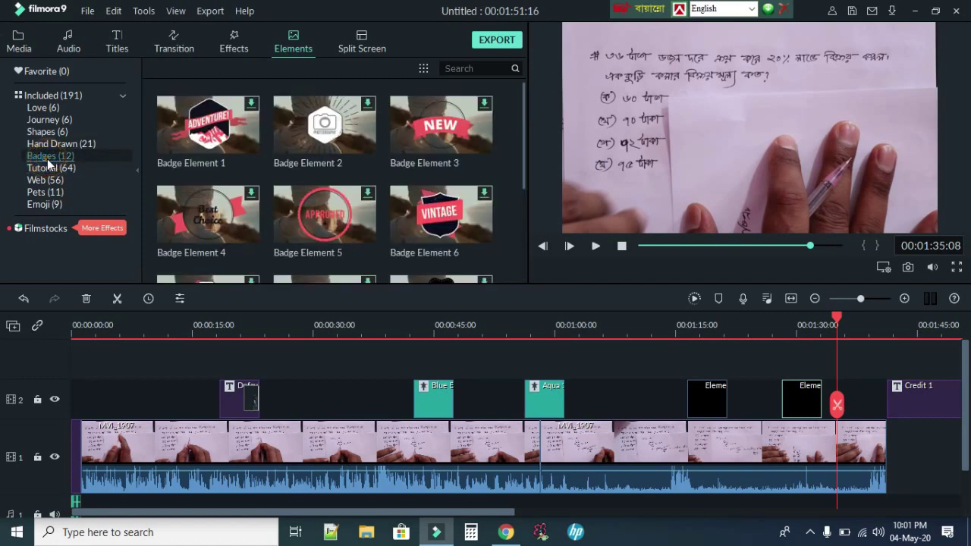
pyautogui.scroll(-3, 355, 197)
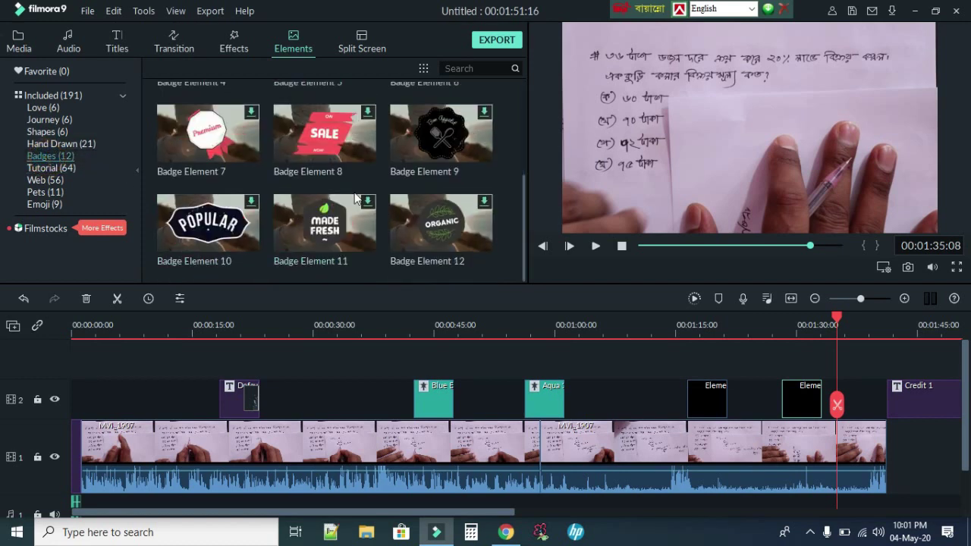
pyautogui.click(65, 144)
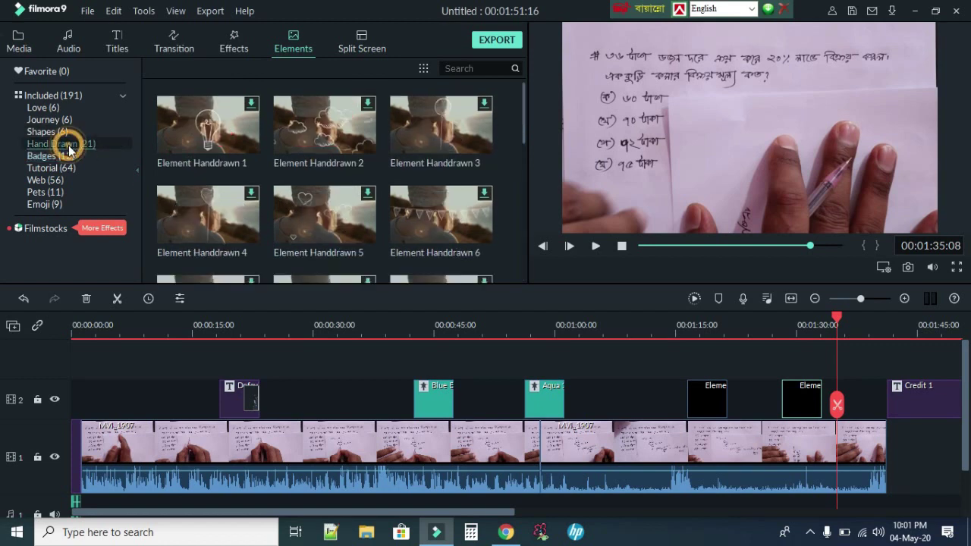
pyautogui.scroll(-3, 328, 211)
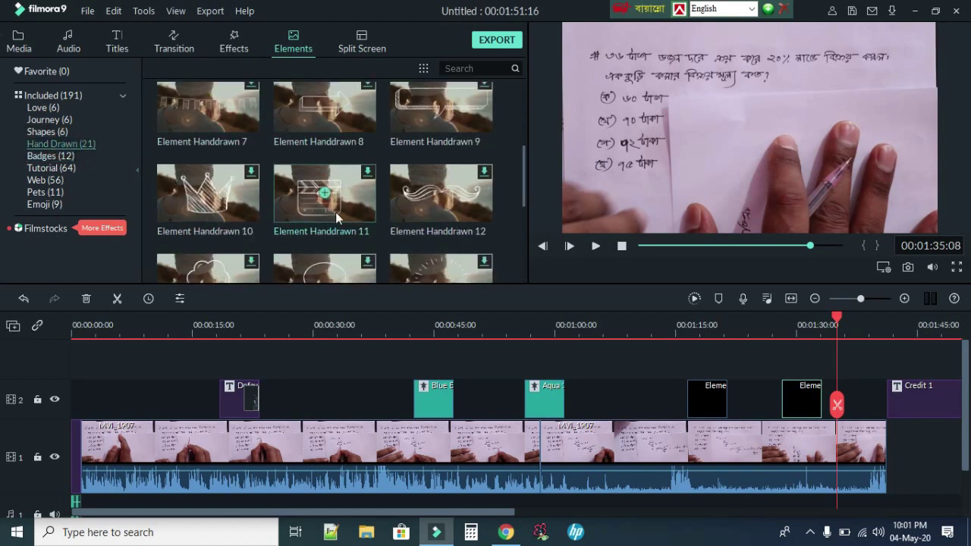
pyautogui.scroll(-3, 263, 203)
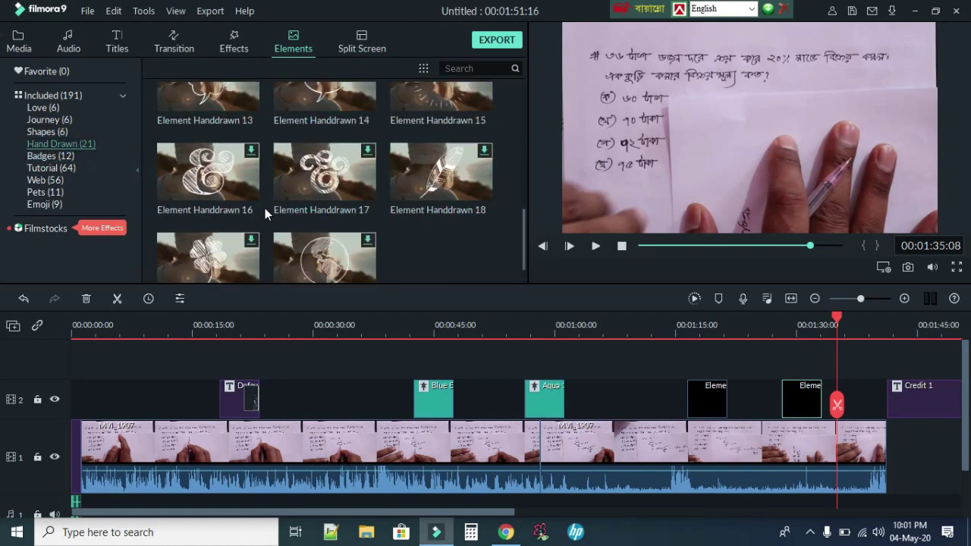
# Add Element Motion Shape 5 from the Shapes category to track 2 at about 00:00:26 and play the section containing it
pyautogui.click(50, 133)
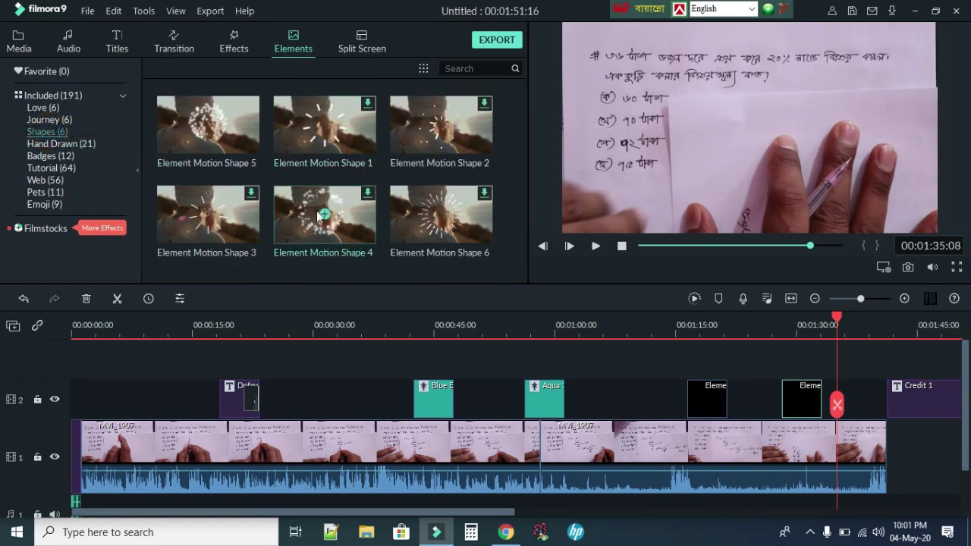
pyautogui.moveTo(840, 324); pyautogui.dragTo(283, 317)
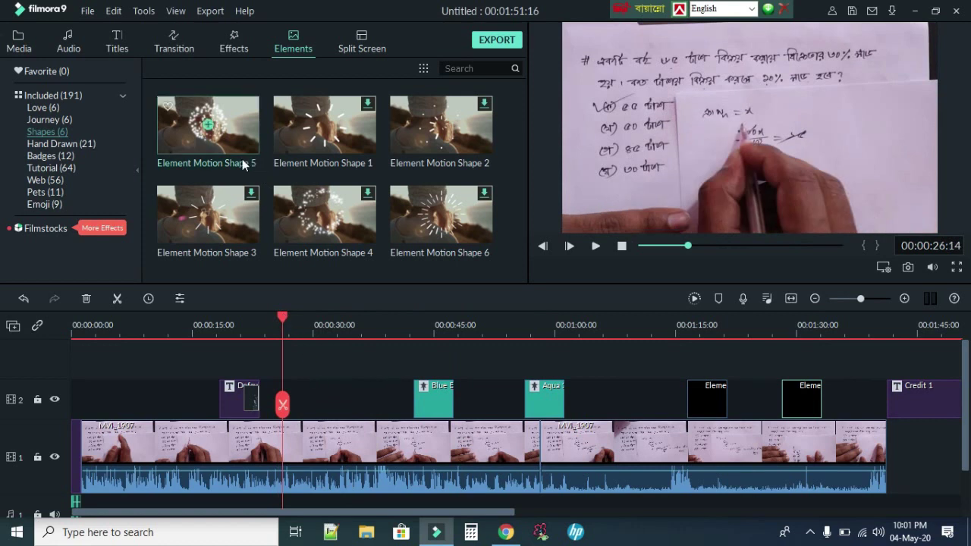
pyautogui.click(209, 124)
pyautogui.moveTo(209, 123); pyautogui.dragTo(338, 385)
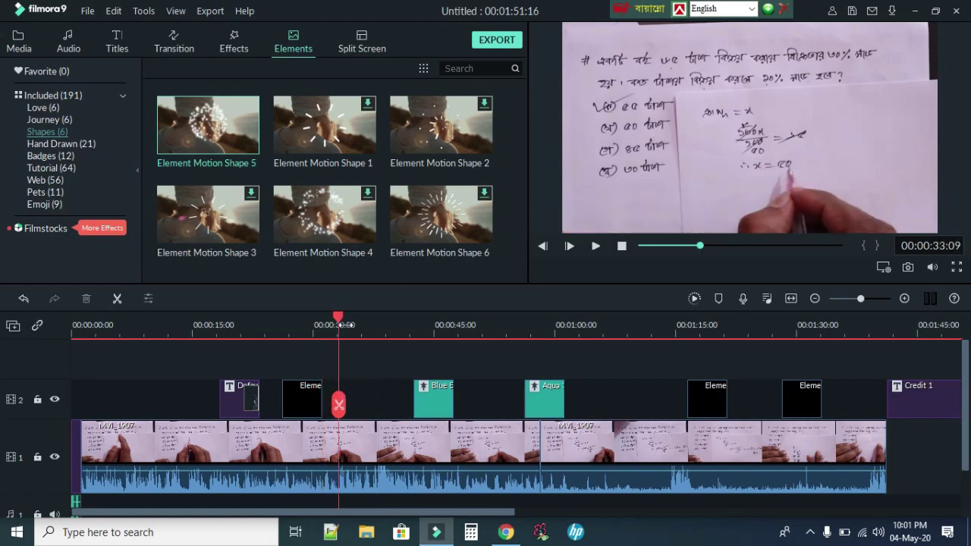
pyautogui.moveTo(338, 314); pyautogui.dragTo(271, 316)
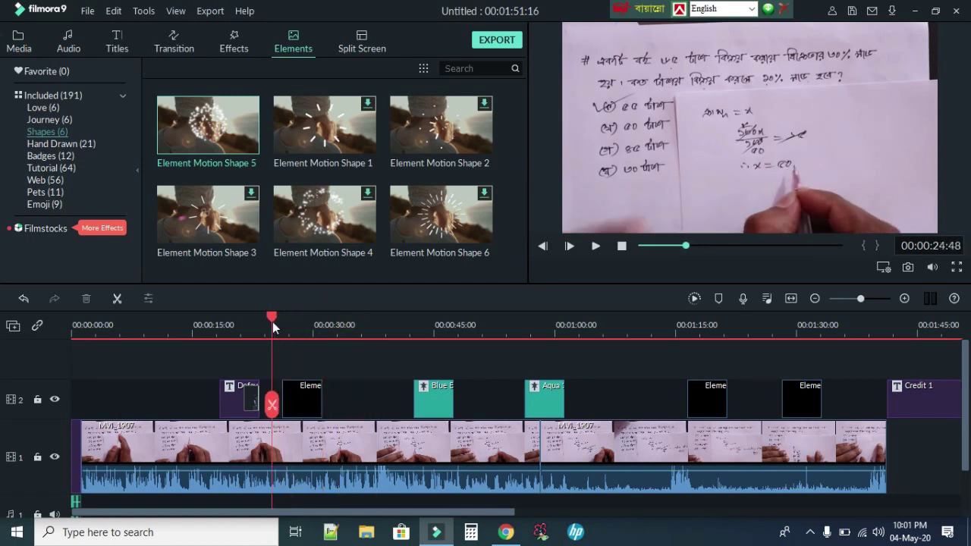
pyautogui.press('space')
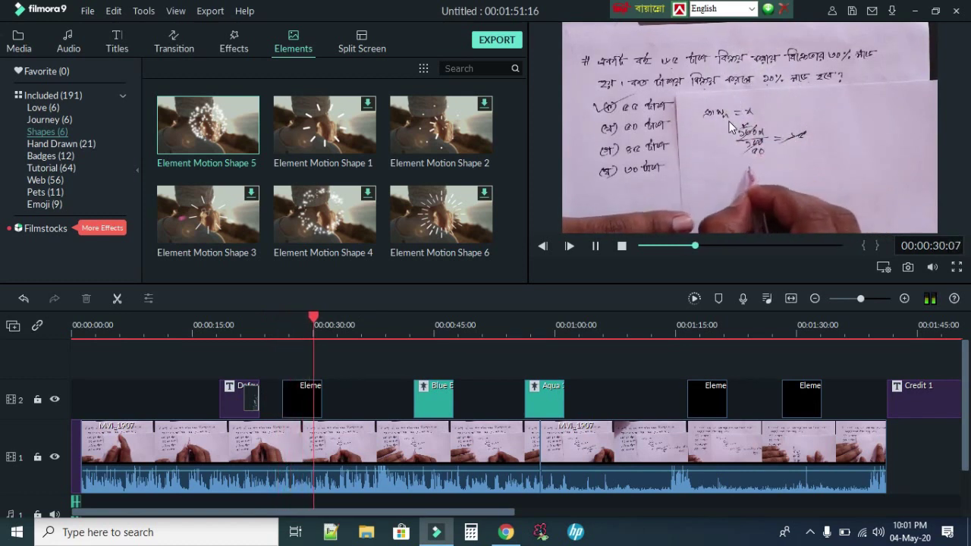
pyautogui.press('space')
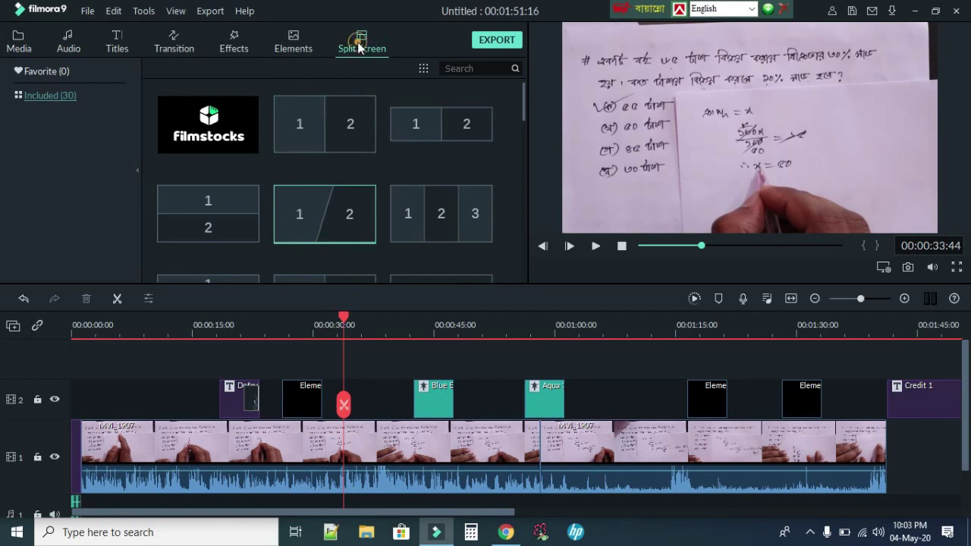
# Add the two-part diagonal split screen to track 2 at about 00:00:33 and enlarge the image in its first pane
pyautogui.moveTo(321, 200); pyautogui.dragTo(347, 402)
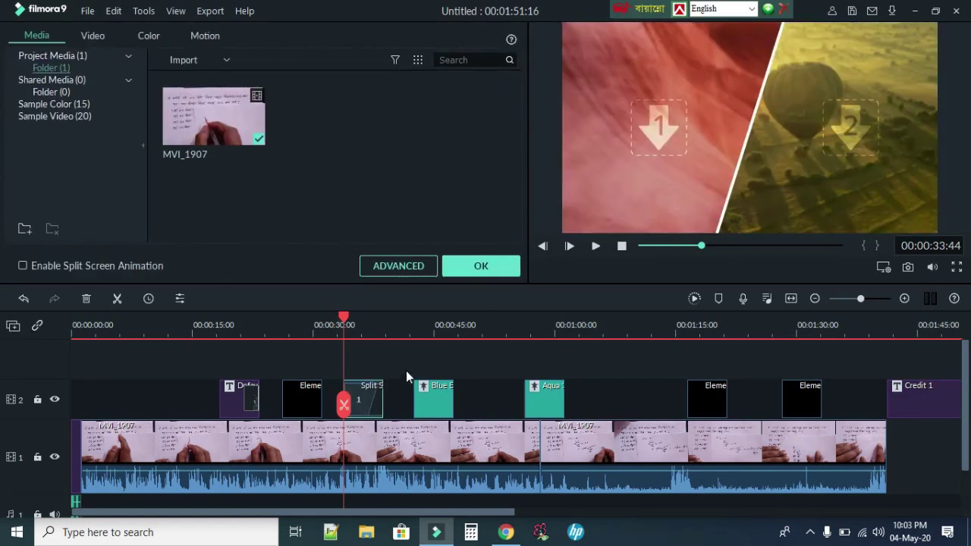
pyautogui.click(648, 145)
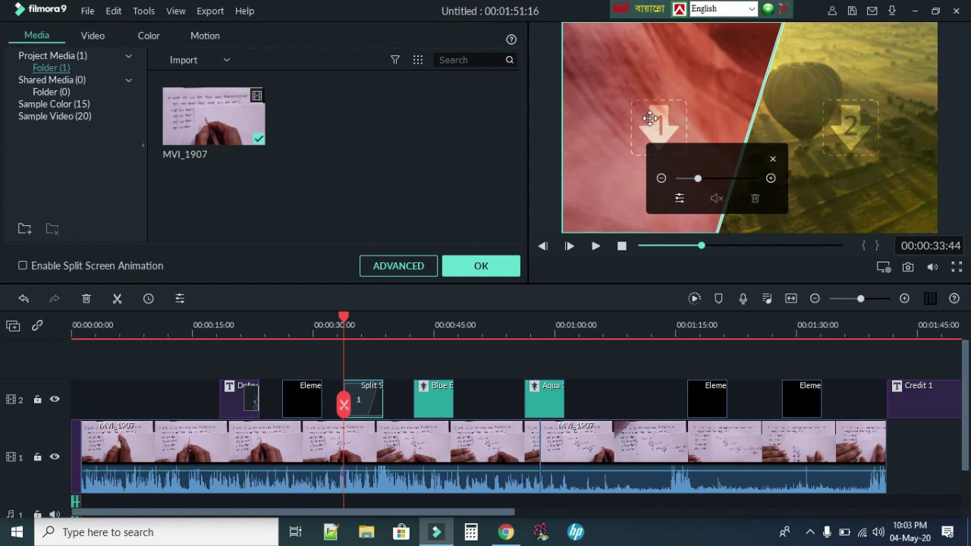
pyautogui.click(708, 179)
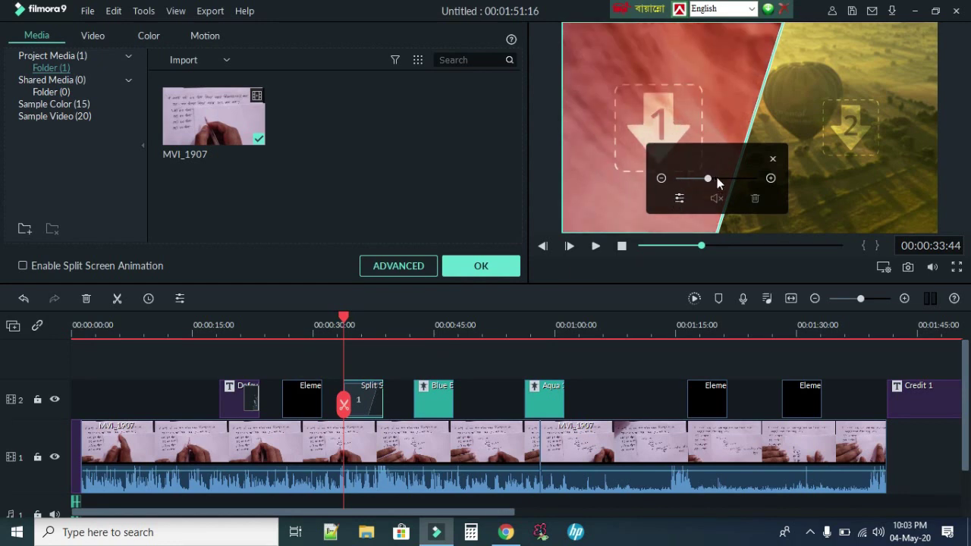
pyautogui.click(717, 180)
pyautogui.click(708, 179)
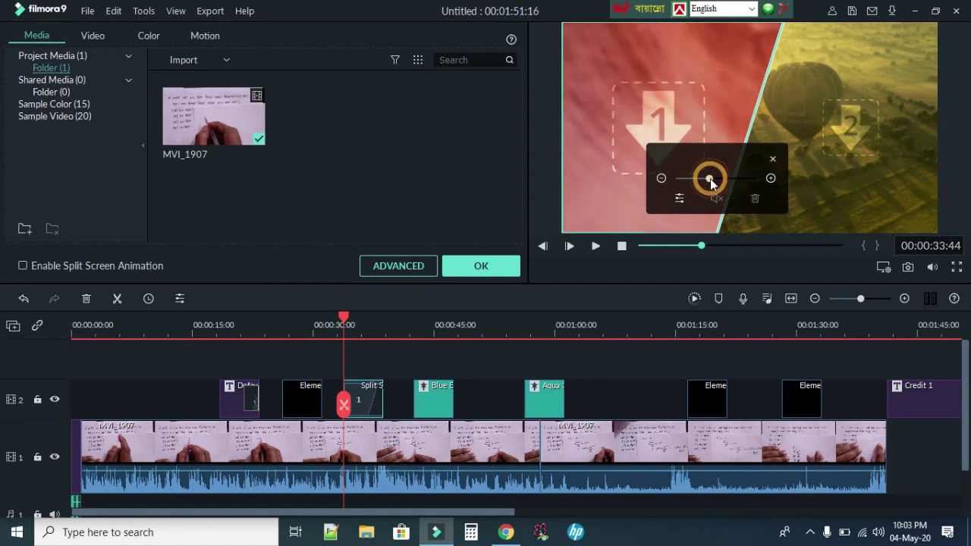
pyautogui.click(717, 200)
# Open the advanced split screen editor and import MVI_1845.MP4 from My Volume (F:) into its media
pyautogui.click(679, 199)
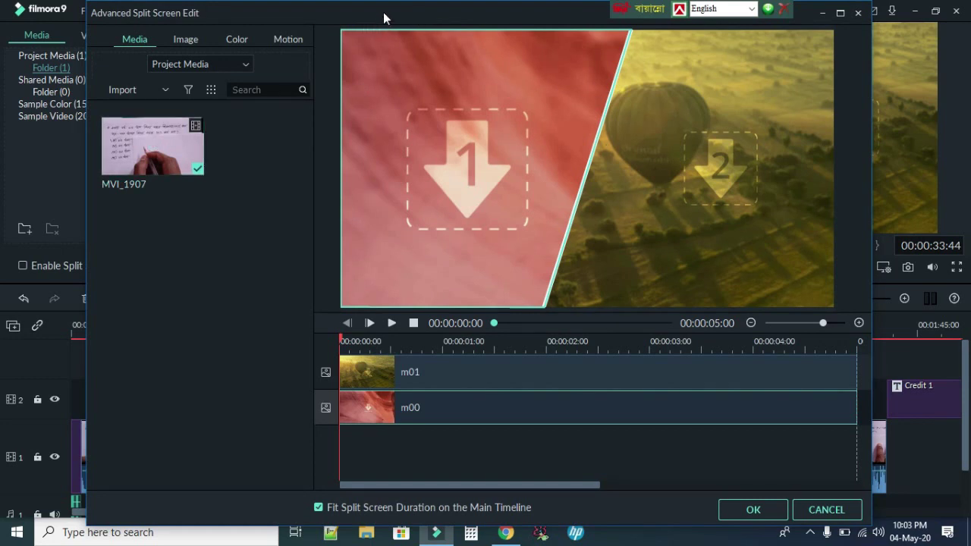
pyautogui.moveTo(385, 20); pyautogui.dragTo(377, 21)
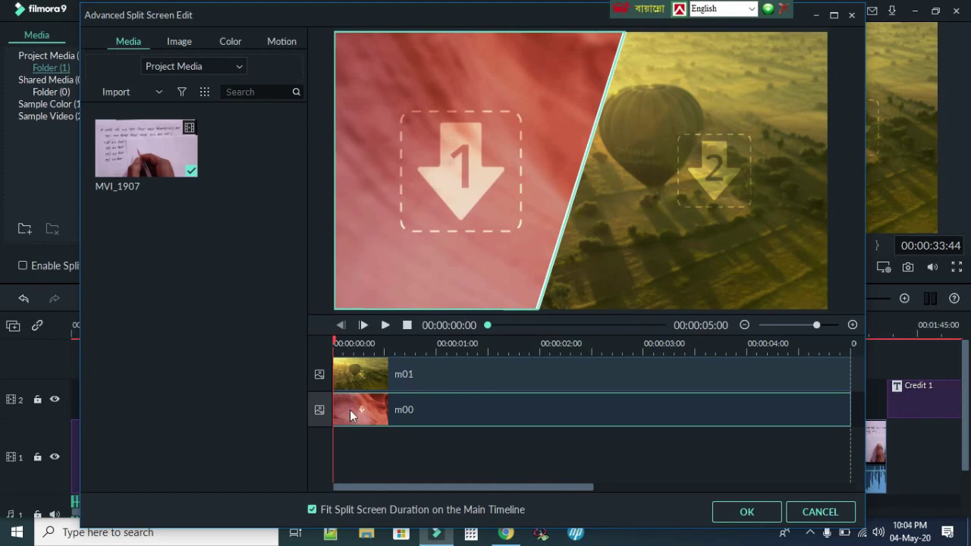
pyautogui.click(159, 91)
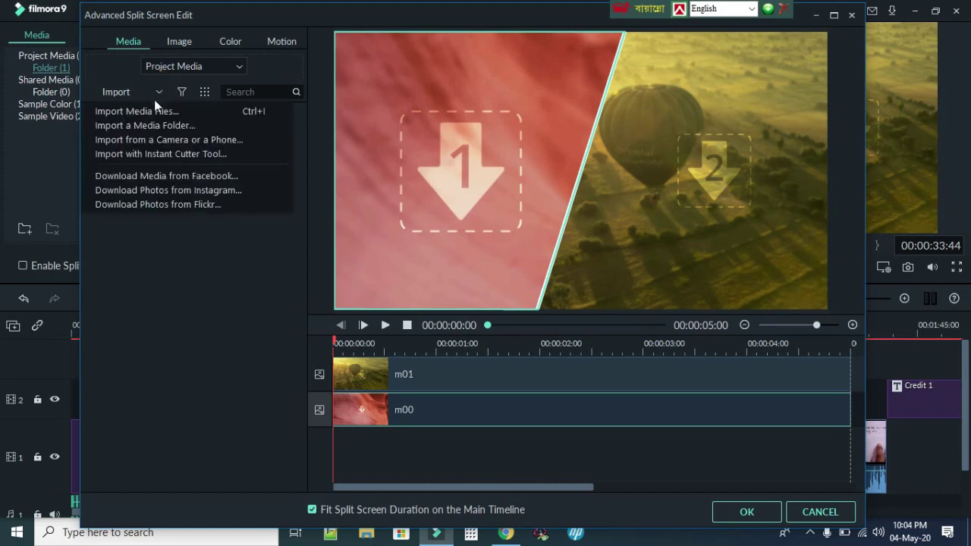
pyautogui.click(142, 113)
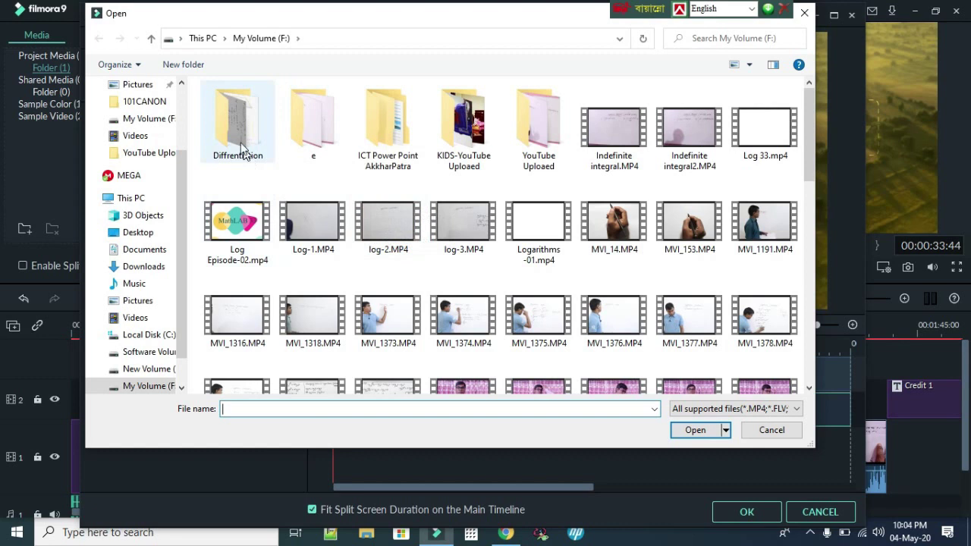
pyautogui.scroll(-10, 250, 151)
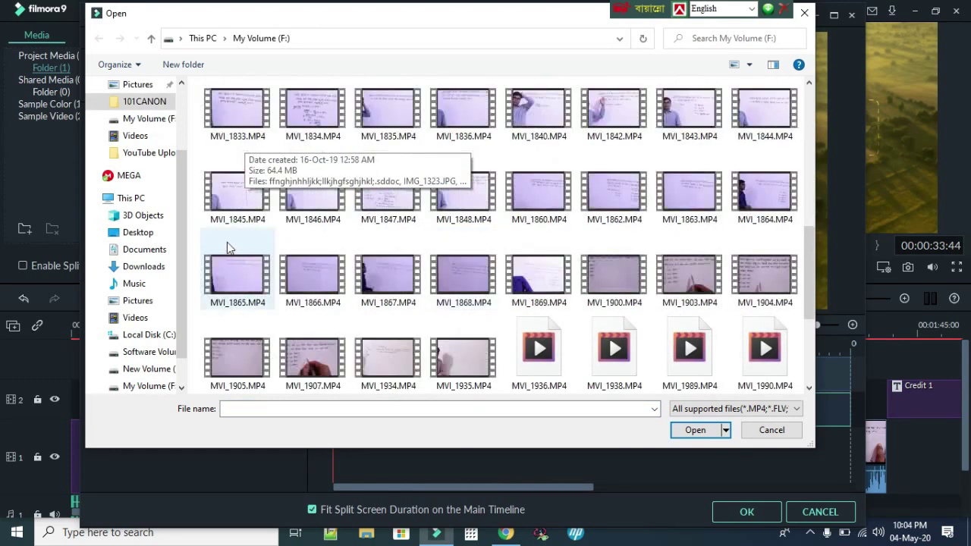
pyautogui.click(230, 198)
pyautogui.click(688, 435)
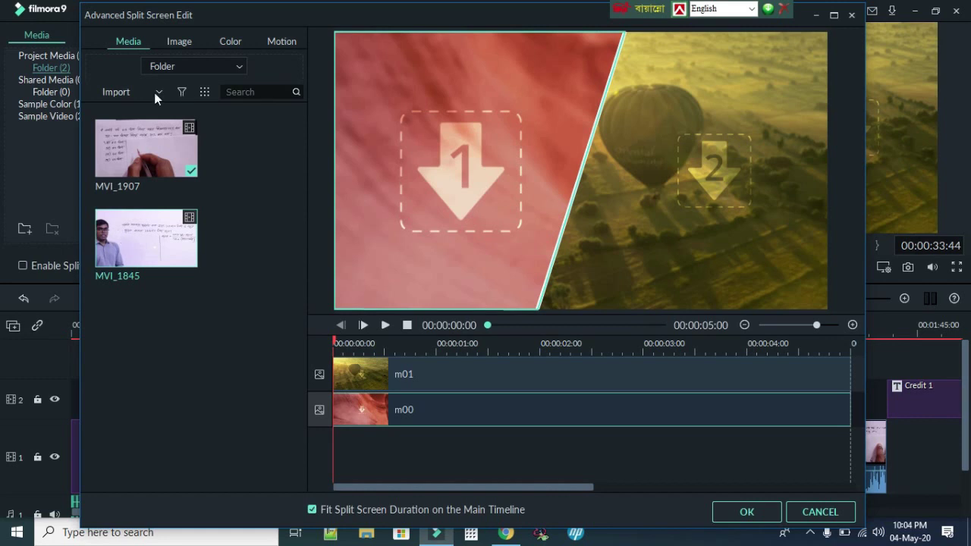
# Fill the first split-screen pane with MVI_1845 and select the second pane
pyautogui.moveTo(140, 236); pyautogui.dragTo(385, 411)
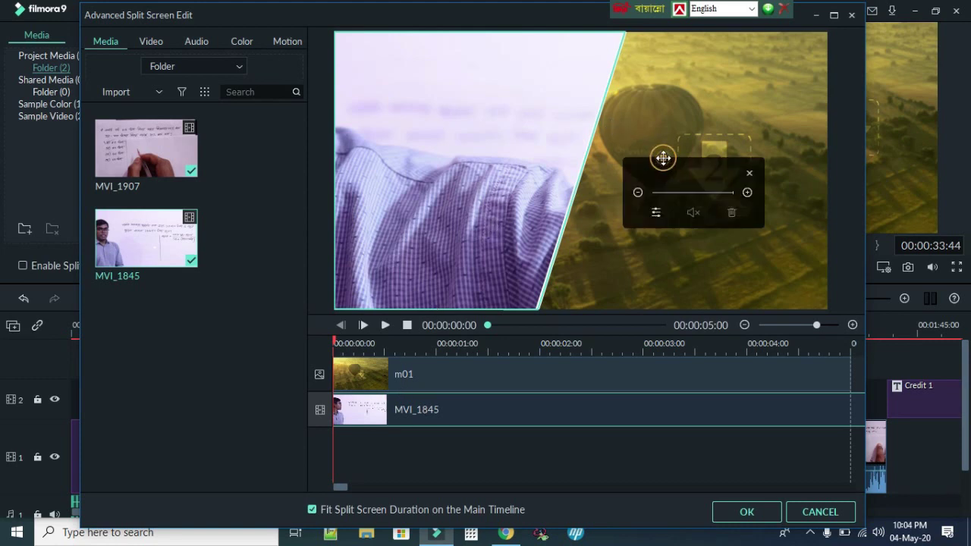
pyautogui.click(663, 158)
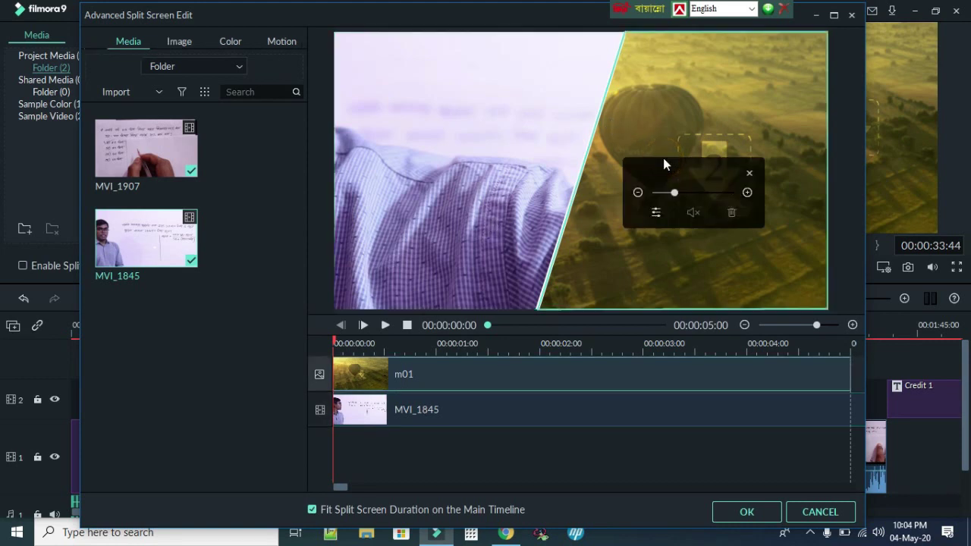
# Fill the second split-screen pane with MVI_1845 and apply the advanced split screen edit
pyautogui.click(656, 213)
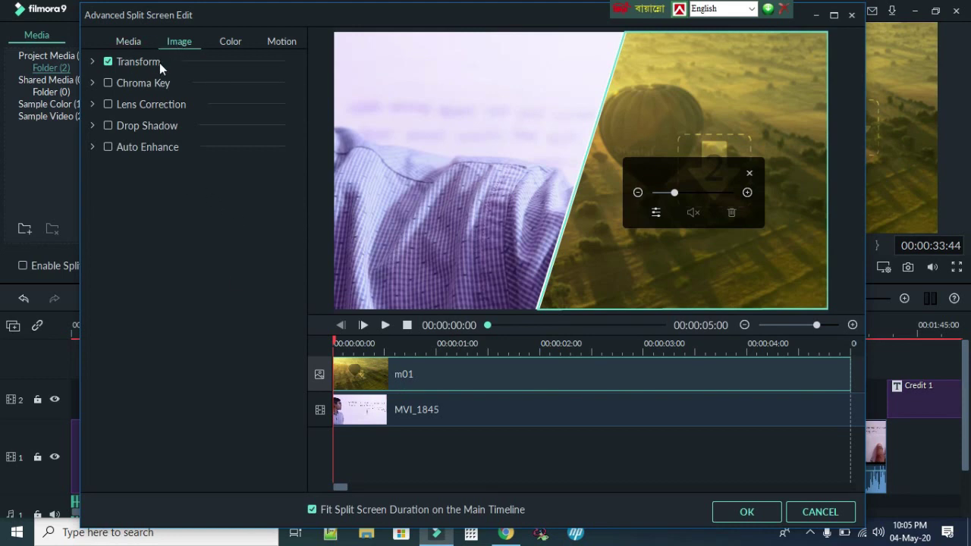
pyautogui.click(129, 41)
pyautogui.moveTo(139, 251); pyautogui.dragTo(432, 368)
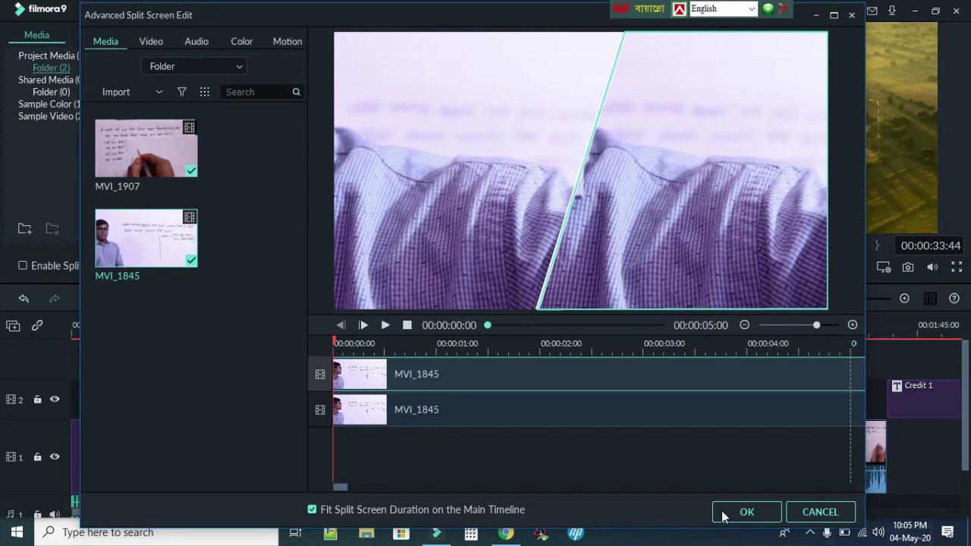
pyautogui.click(746, 514)
pyautogui.click(746, 512)
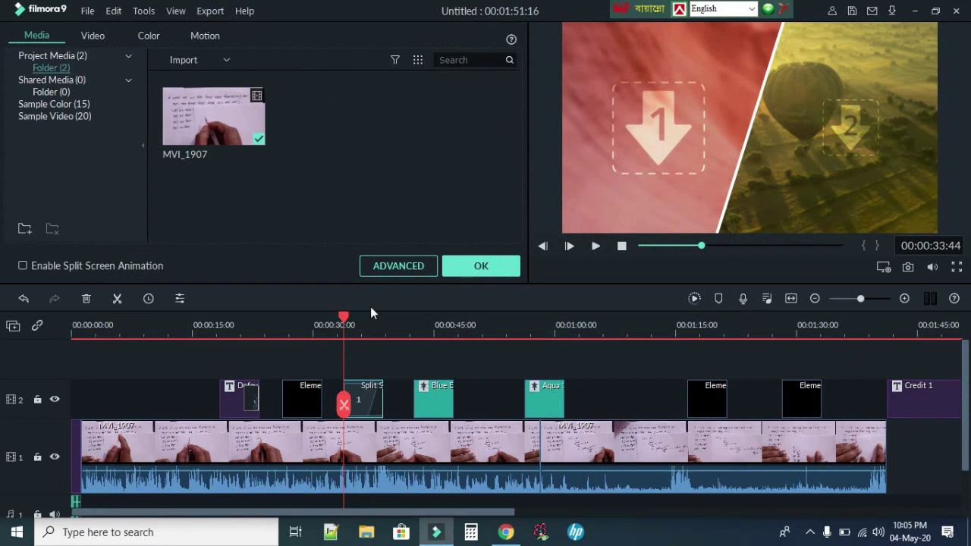
# Confirm the split screen settings on the main timeline and play the section containing the split screen
pyautogui.press('space')
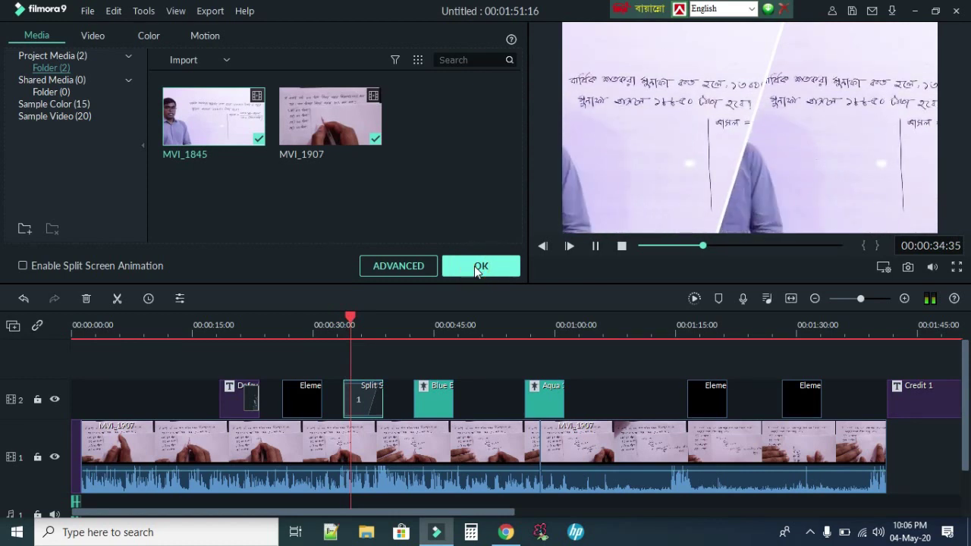
pyautogui.click(476, 267)
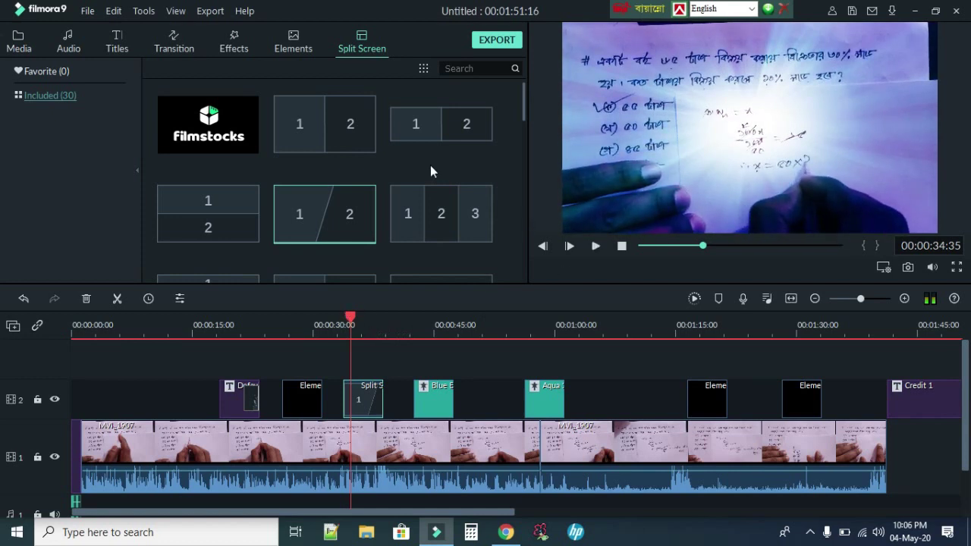
pyautogui.click(622, 248)
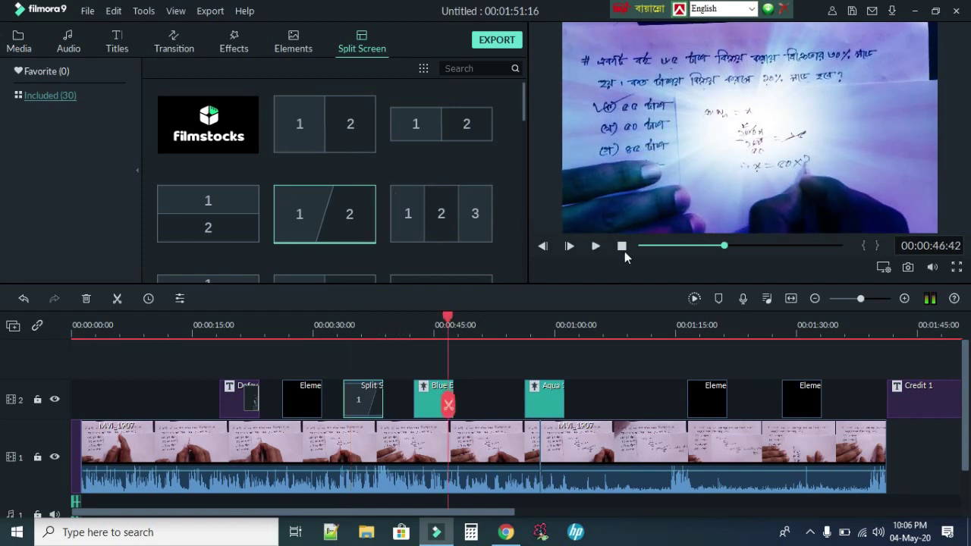
pyautogui.moveTo(448, 317); pyautogui.dragTo(334, 334)
pyautogui.press('space')
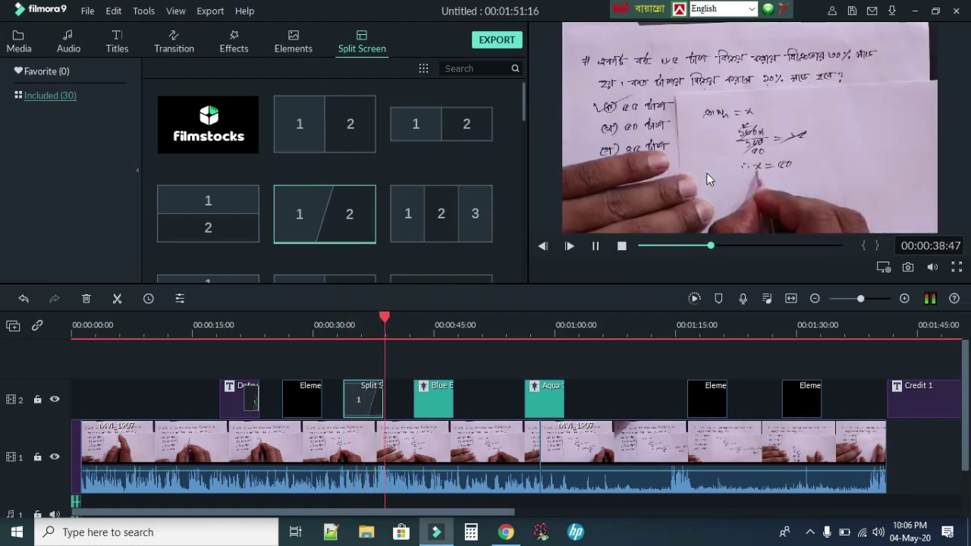
# Extend the split screen on track 2 to the end of the first MVI_1907 segment at about 00:00:58
pyautogui.click(392, 402)
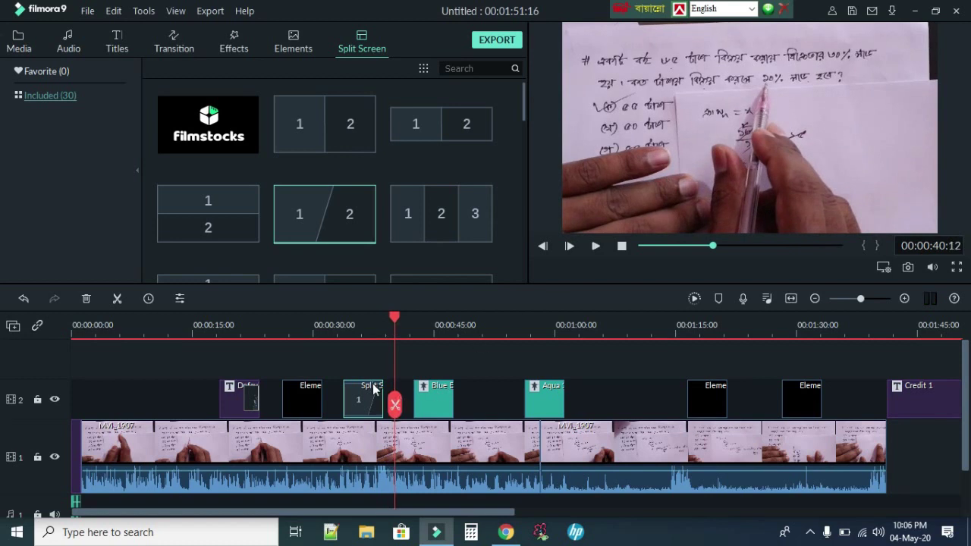
pyautogui.moveTo(383, 388); pyautogui.dragTo(524, 390)
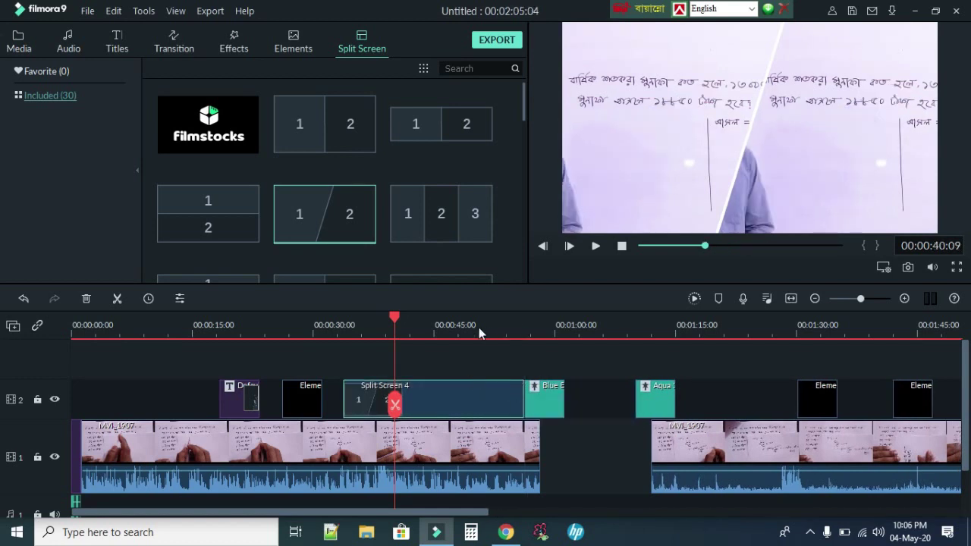
pyautogui.press('space')
pyautogui.moveTo(521, 390); pyautogui.dragTo(487, 390)
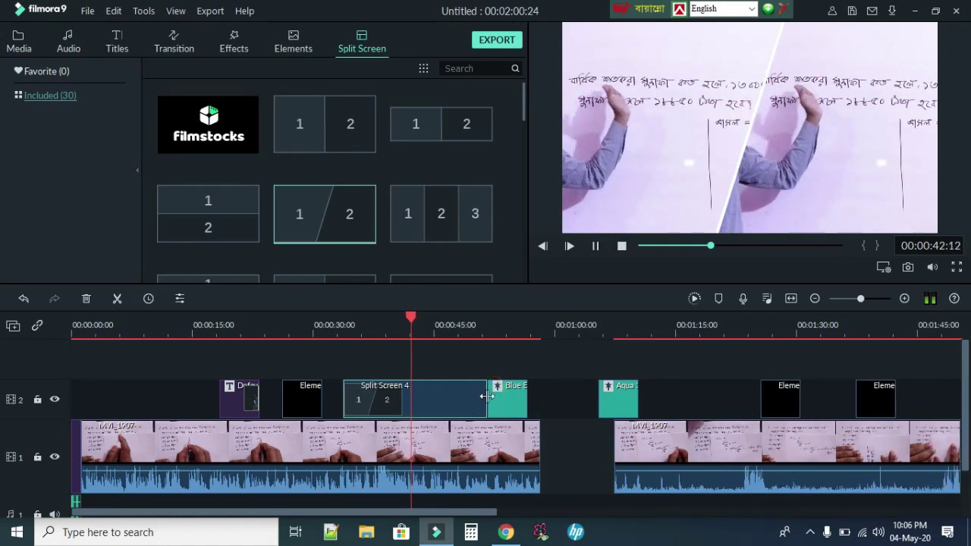
pyautogui.press('space')
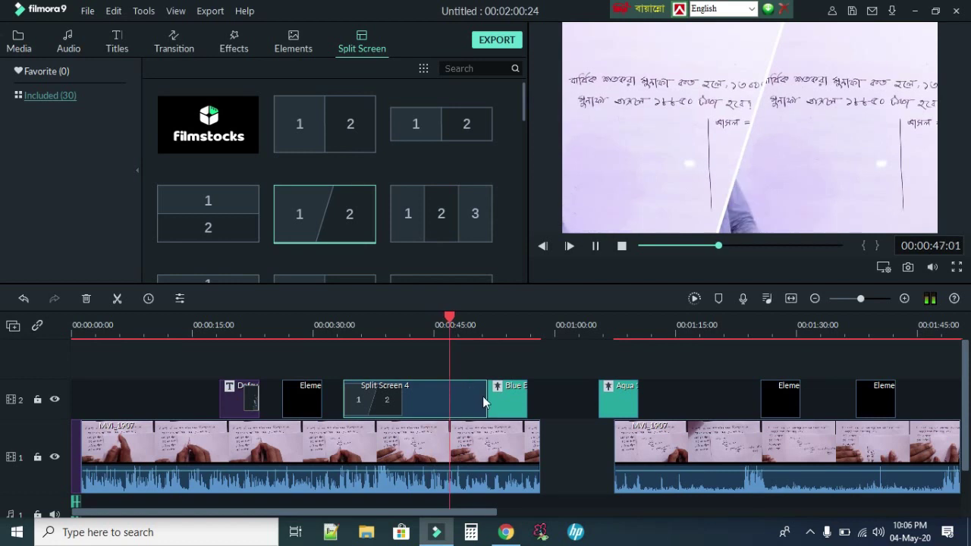
pyautogui.press('space')
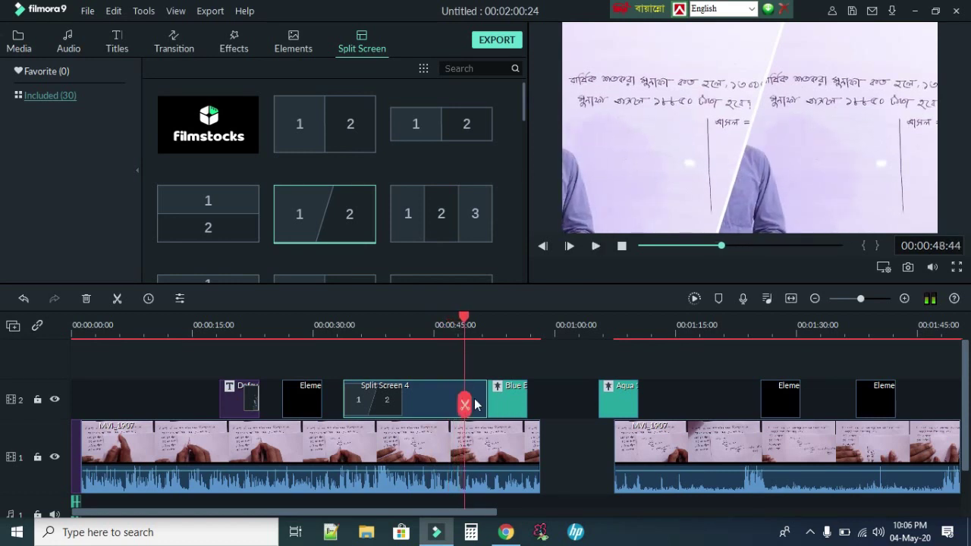
pyautogui.moveTo(486, 398); pyautogui.dragTo(540, 406)
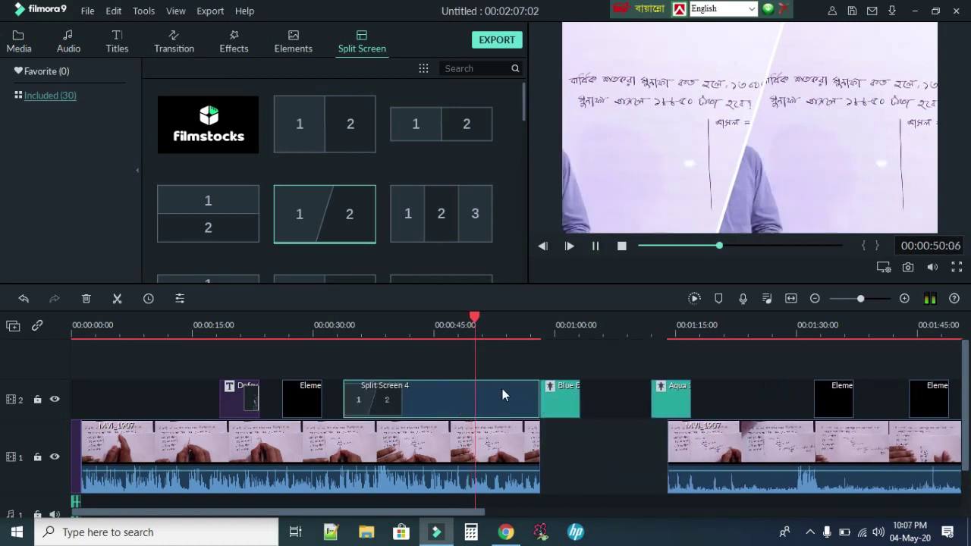
pyautogui.press('space')
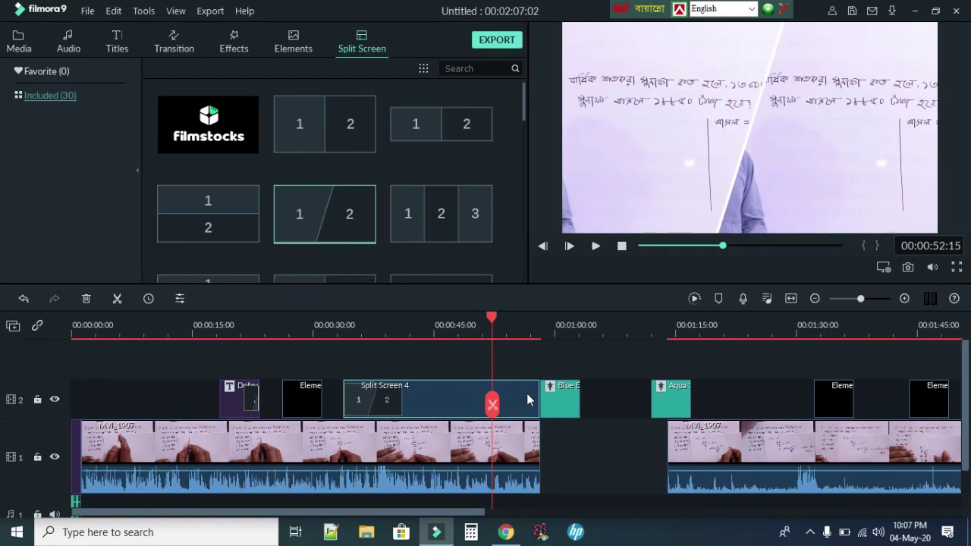
# Move the split screen up to track 3 and shift the filters, elements and second MVI_1907 segment earlier to close the gap
pyautogui.moveTo(422, 400); pyautogui.dragTo(416, 369)
pyautogui.moveTo(559, 440); pyautogui.dragTo(386, 438)
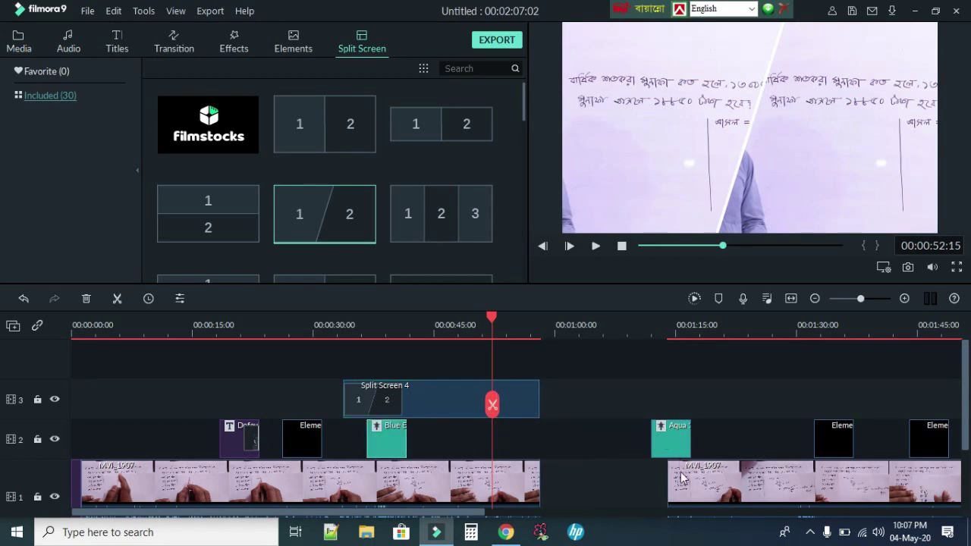
pyautogui.moveTo(681, 479); pyautogui.dragTo(561, 479)
pyautogui.moveTo(670, 436); pyautogui.dragTo(560, 438)
pyautogui.moveTo(840, 447); pyautogui.dragTo(679, 435)
pyautogui.moveTo(928, 436); pyautogui.dragTo(905, 446)
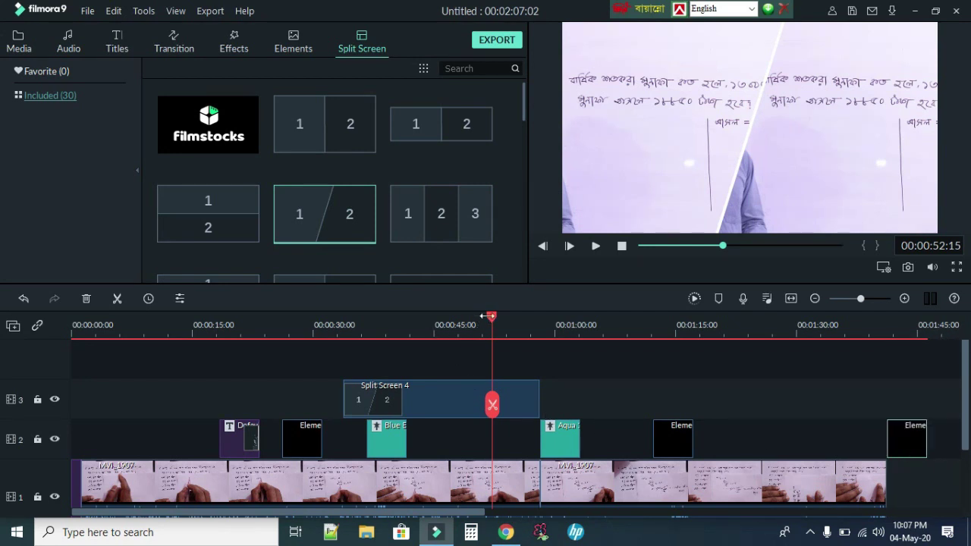
# Lengthen the split screen on track 3 to about 58 seconds and move it to the start of the timeline
pyautogui.moveTo(491, 315); pyautogui.dragTo(331, 315)
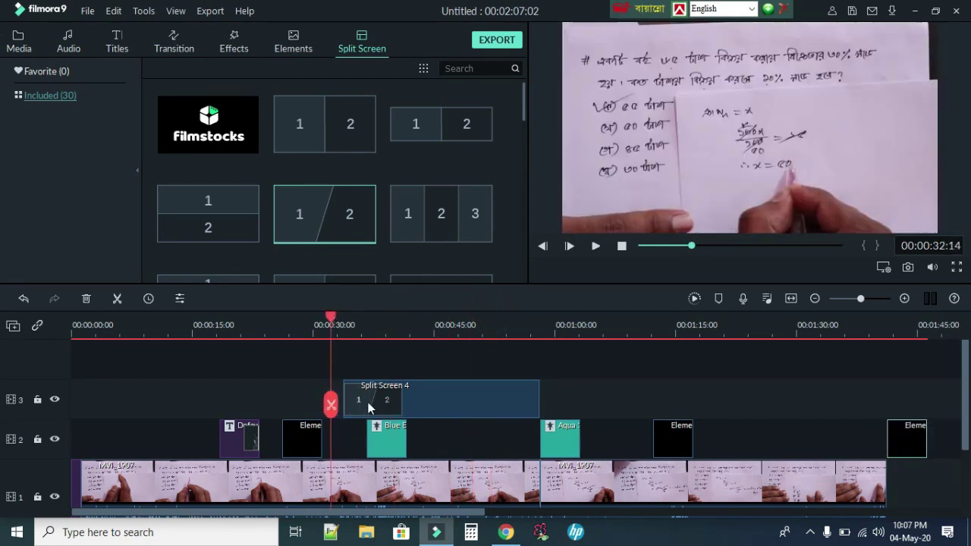
pyautogui.click(391, 399)
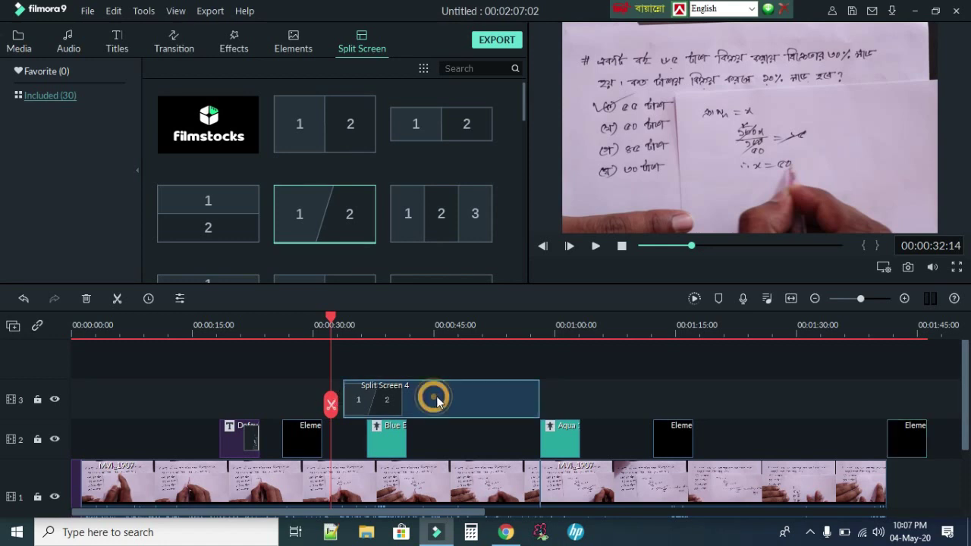
pyautogui.moveTo(344, 390); pyautogui.dragTo(75, 384)
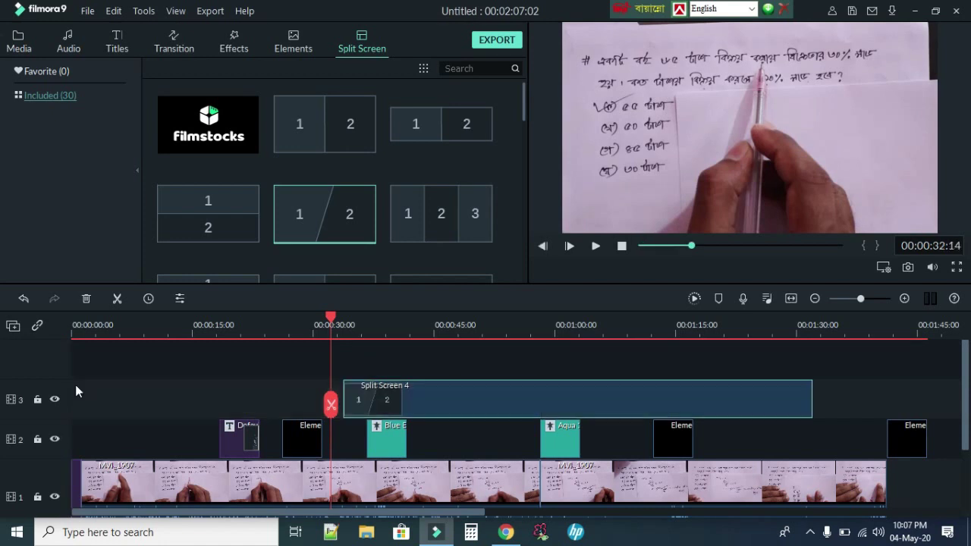
pyautogui.moveTo(413, 400); pyautogui.dragTo(145, 390)
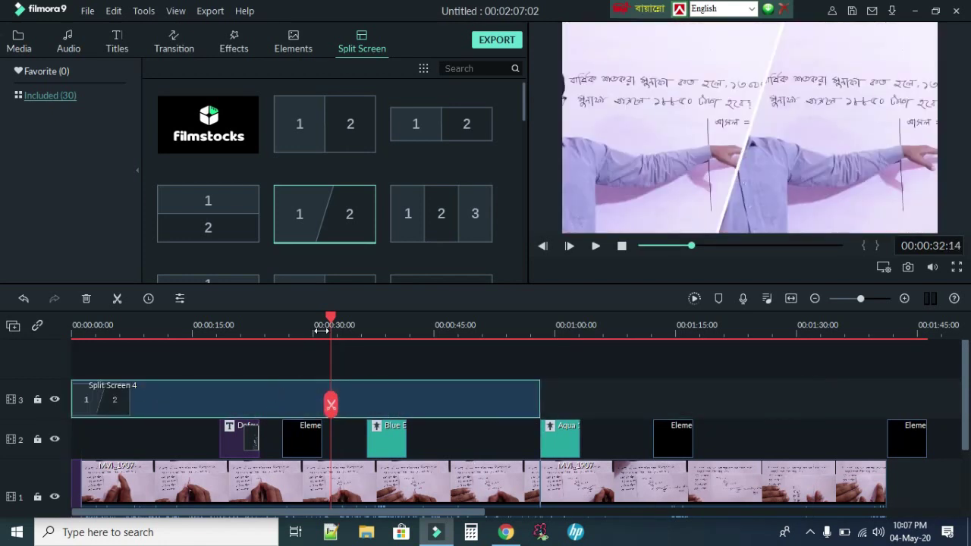
# Extend the split screen on track 3 to the end of the MVI_1907 footage at about 00:01:41 and play parts of it
pyautogui.moveTo(331, 313); pyautogui.dragTo(69, 337)
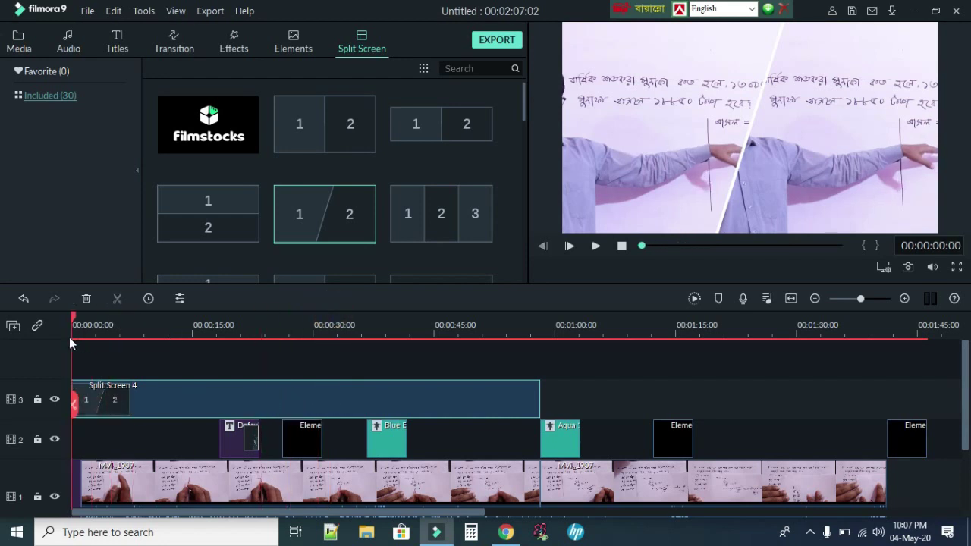
pyautogui.press('space')
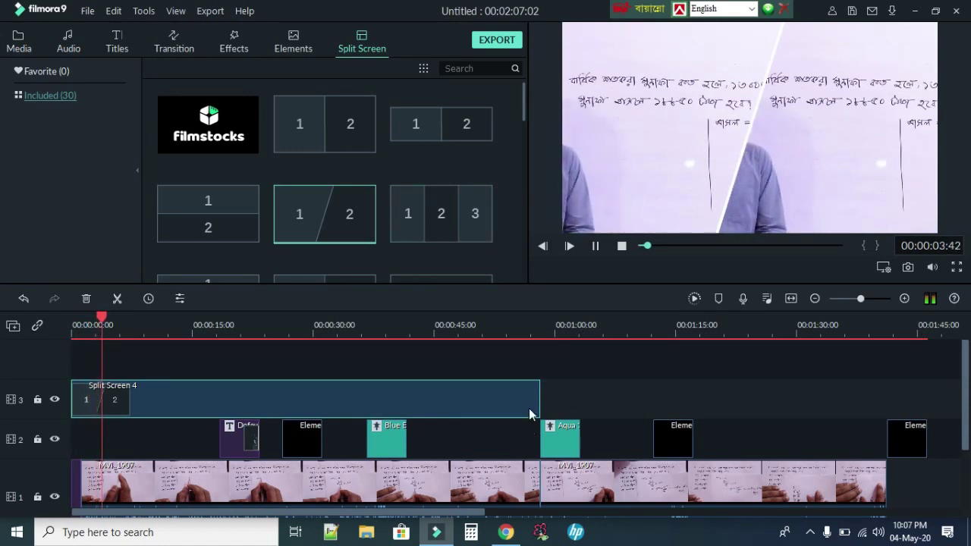
pyautogui.press('space')
pyautogui.moveTo(540, 392); pyautogui.dragTo(886, 395)
pyautogui.press('space')
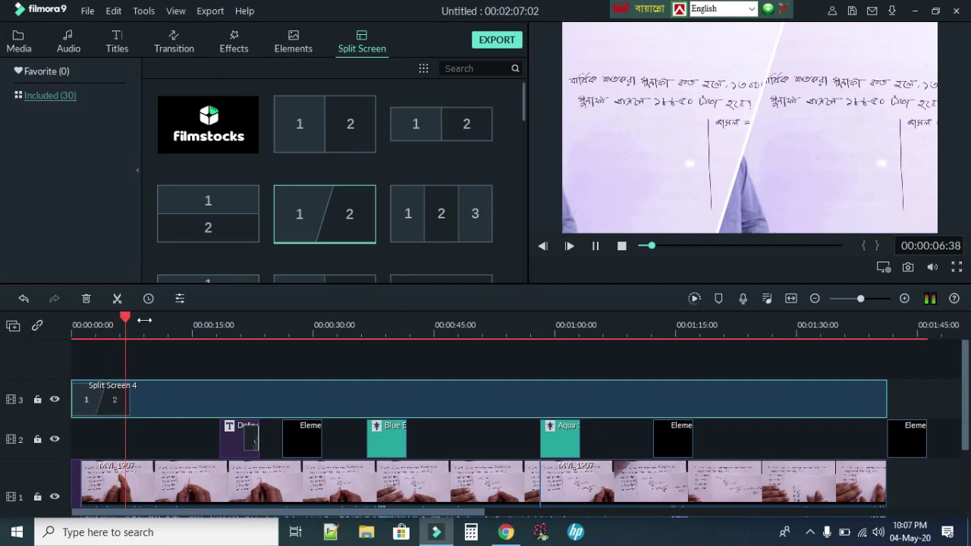
pyautogui.click(137, 324)
pyautogui.moveTo(162, 324); pyautogui.dragTo(508, 382)
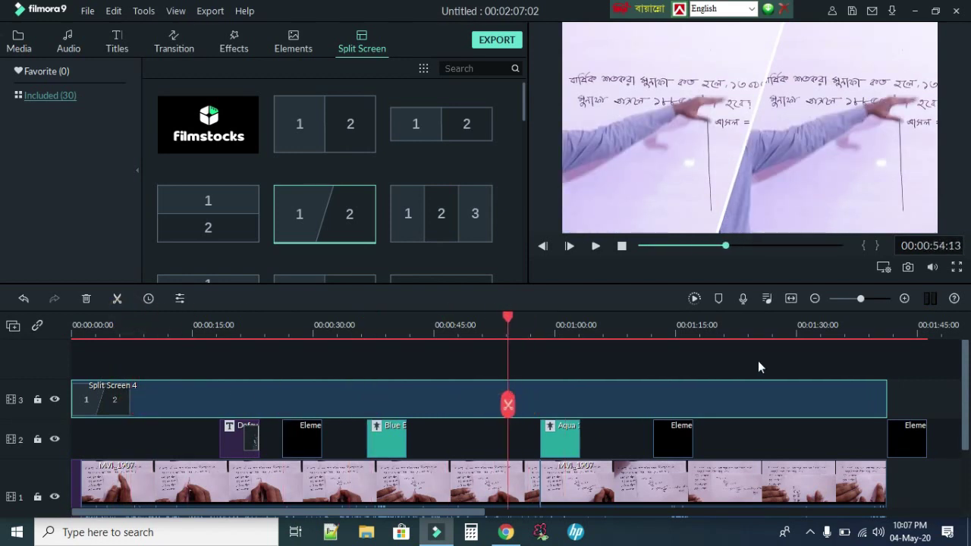
pyautogui.press('space')
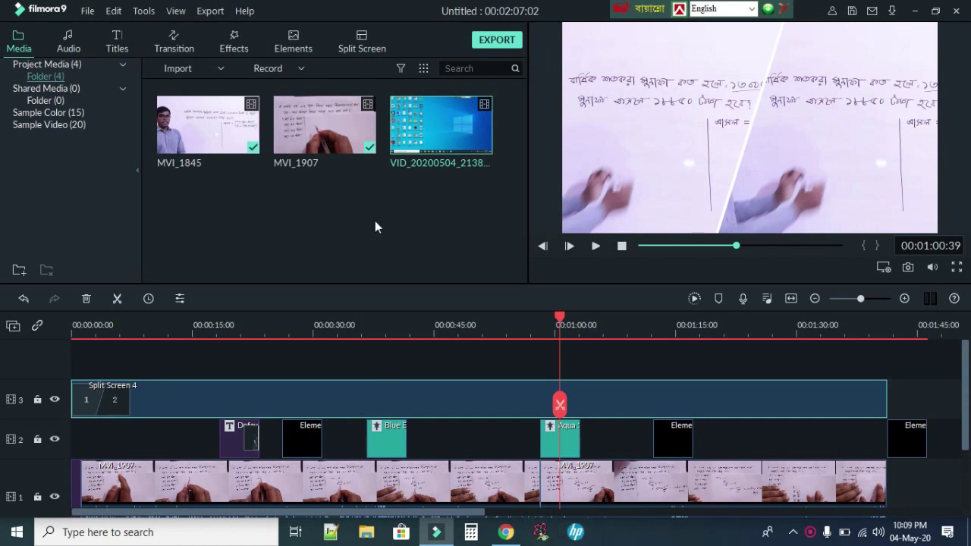
# Open the export settings for a local MP4 file and name the video "My video editing"
pyautogui.click(493, 41)
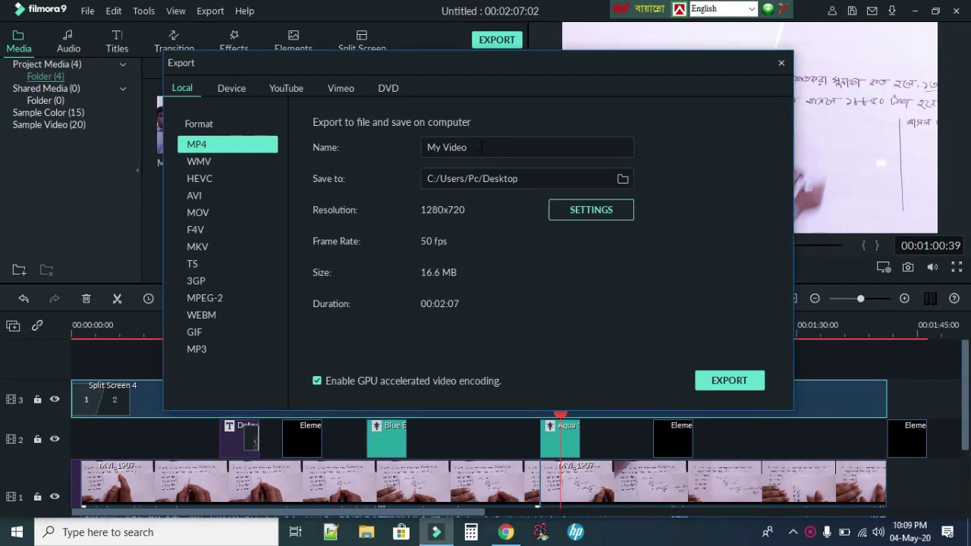
pyautogui.press('BackSpace')
pyautogui.press('BackSpace')
pyautogui.press('BackSpace')
pyautogui.press('BackSpace')
pyautogui.press('BackSpace')
pyautogui.press('BackSpace')
pyautogui.write('video editing')
# Set the export frame rate to 25 fps with a Mono channel and 96 kbps audio bit rate, and start the export
pyautogui.click(583, 212)
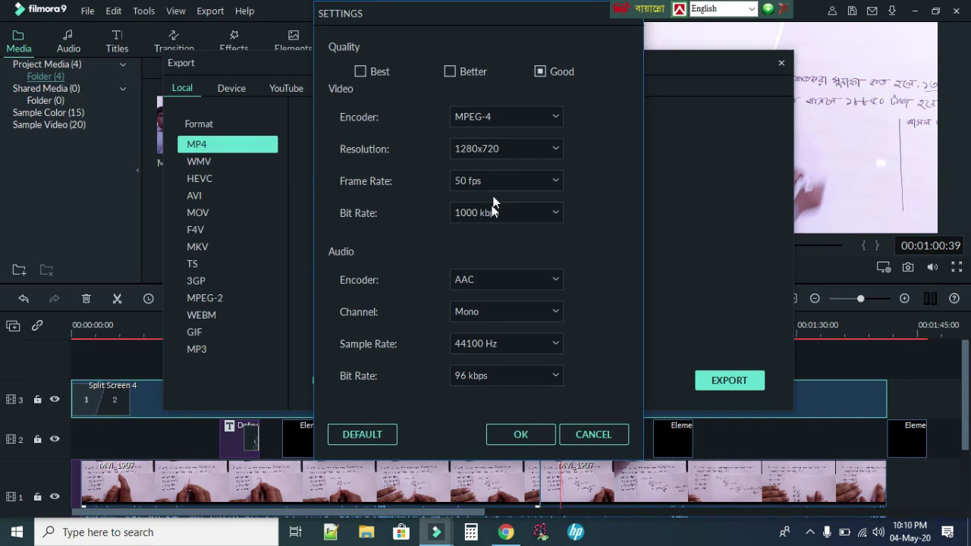
pyautogui.click(499, 179)
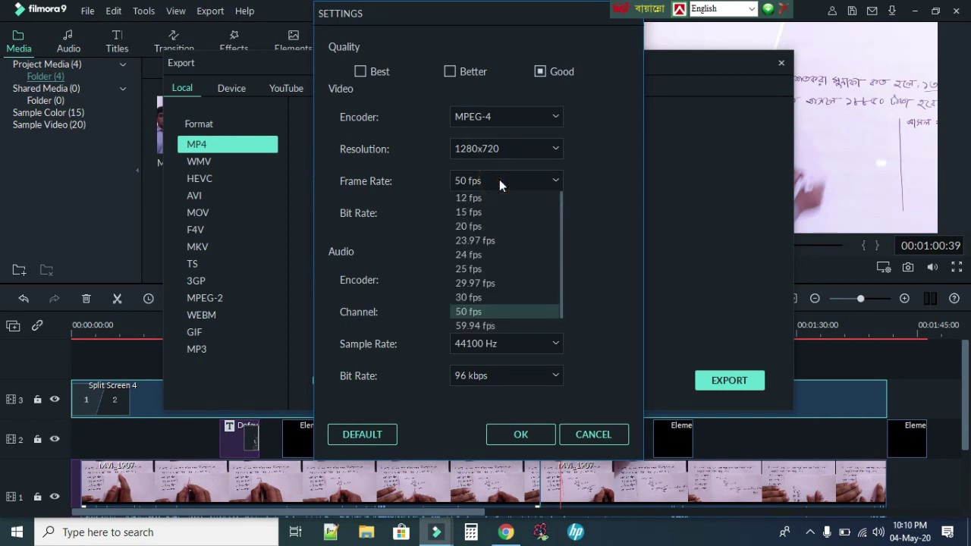
pyautogui.click(464, 268)
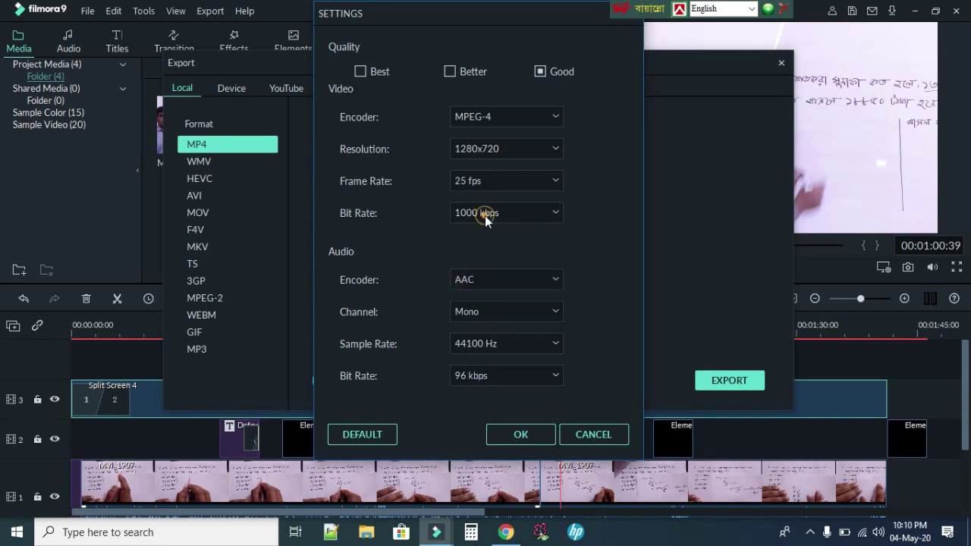
pyautogui.click(485, 216)
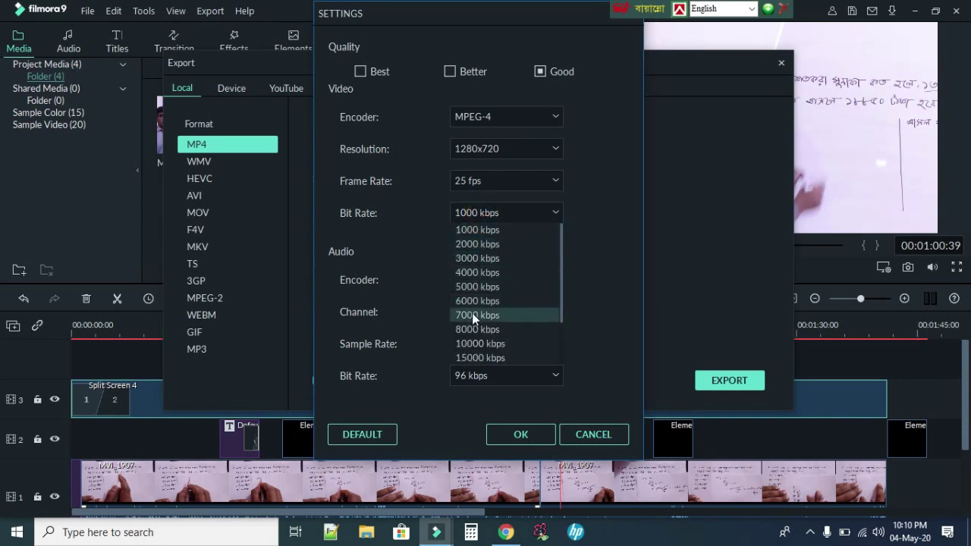
pyautogui.click(481, 213)
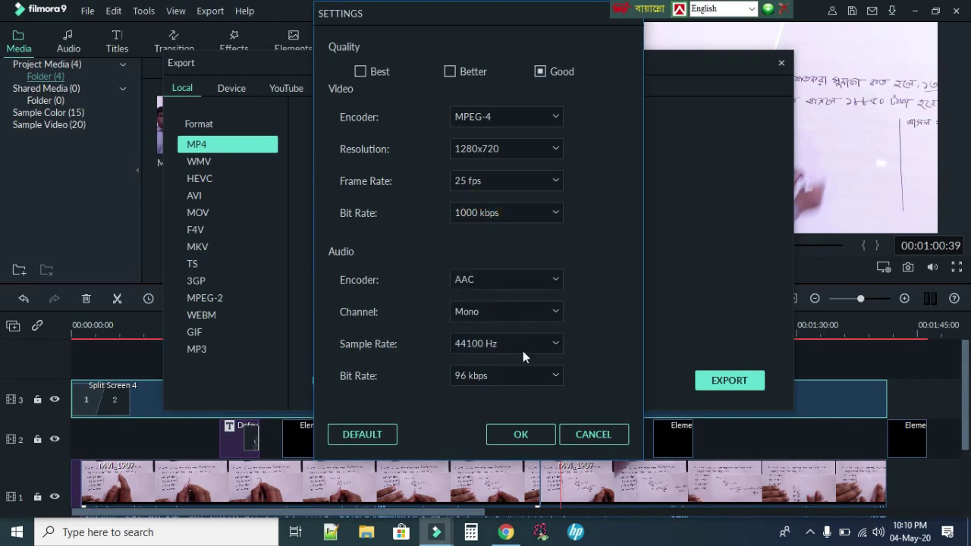
pyautogui.click(513, 312)
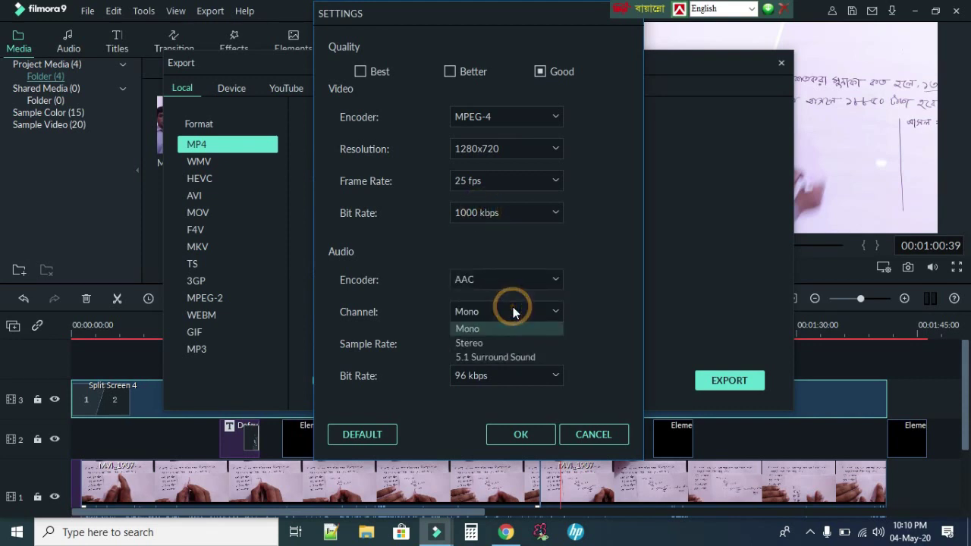
pyautogui.click(478, 327)
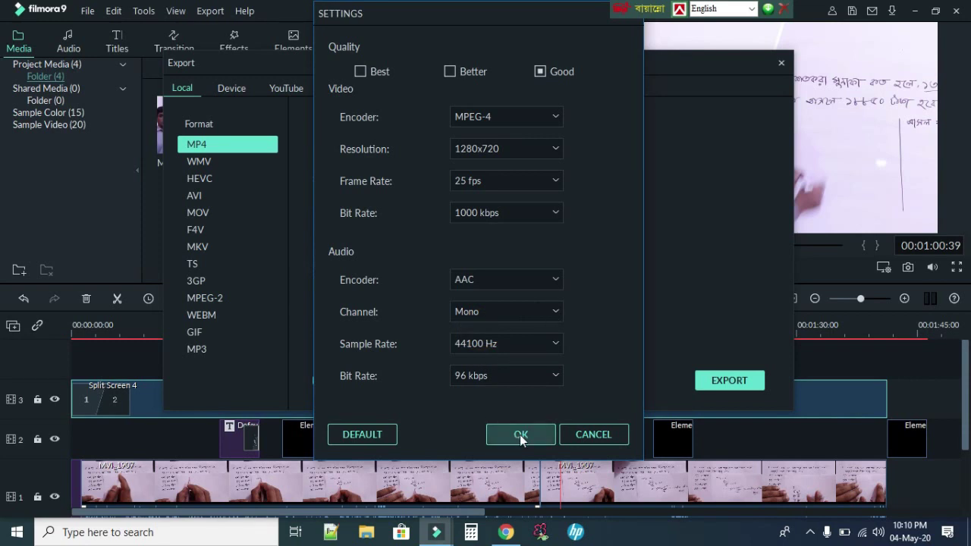
pyautogui.click(499, 376)
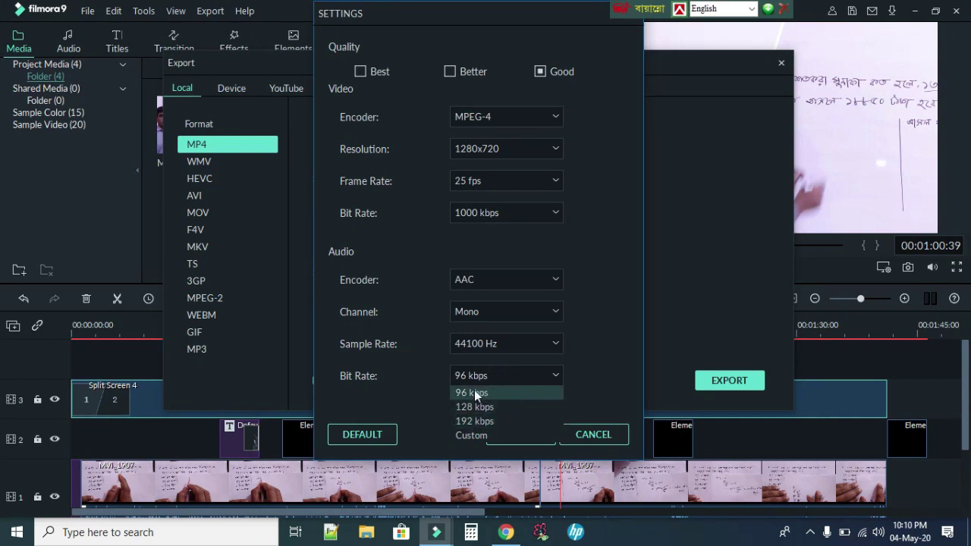
pyautogui.click(475, 393)
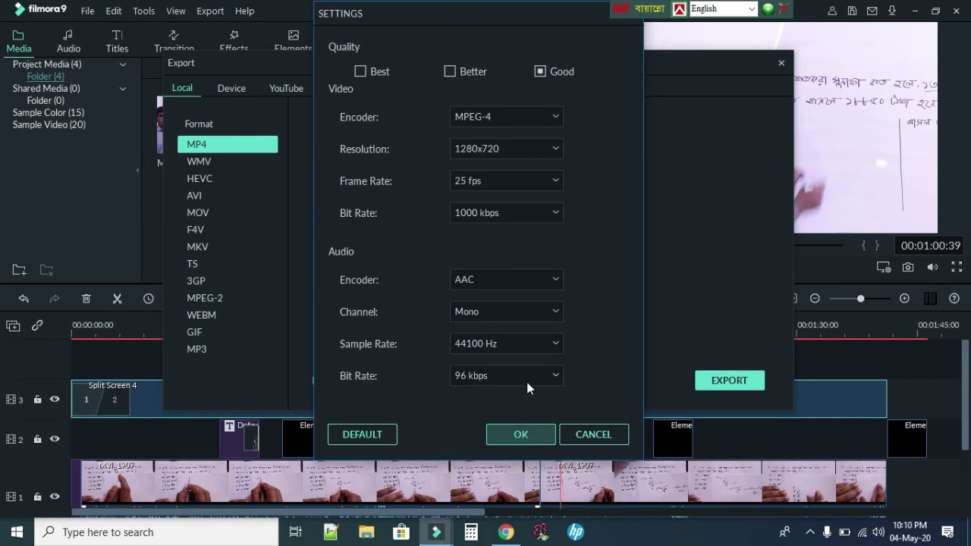
pyautogui.click(523, 434)
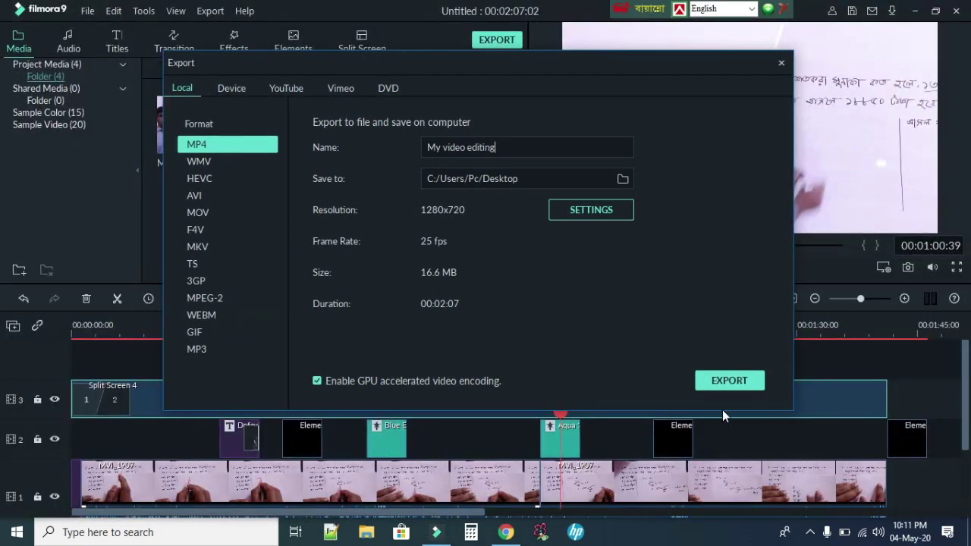
pyautogui.click(735, 380)
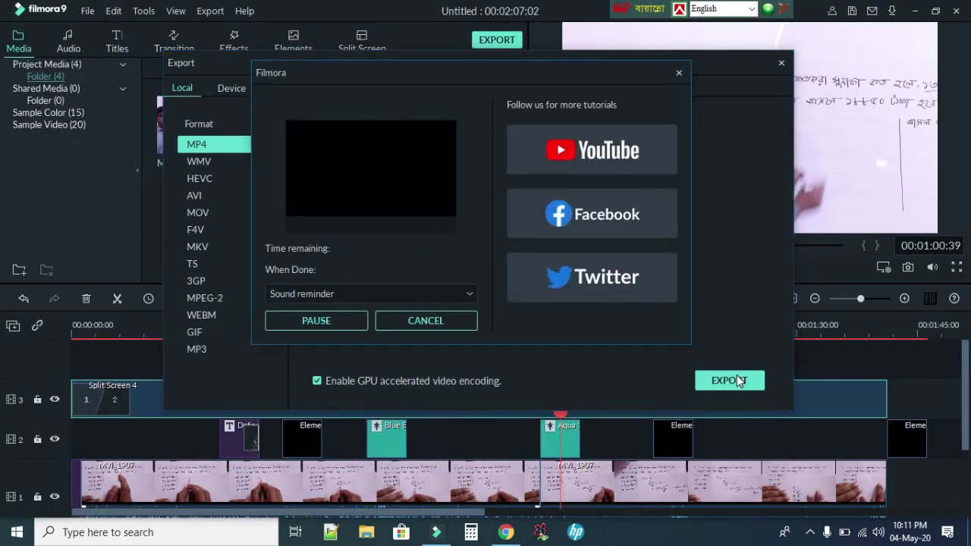